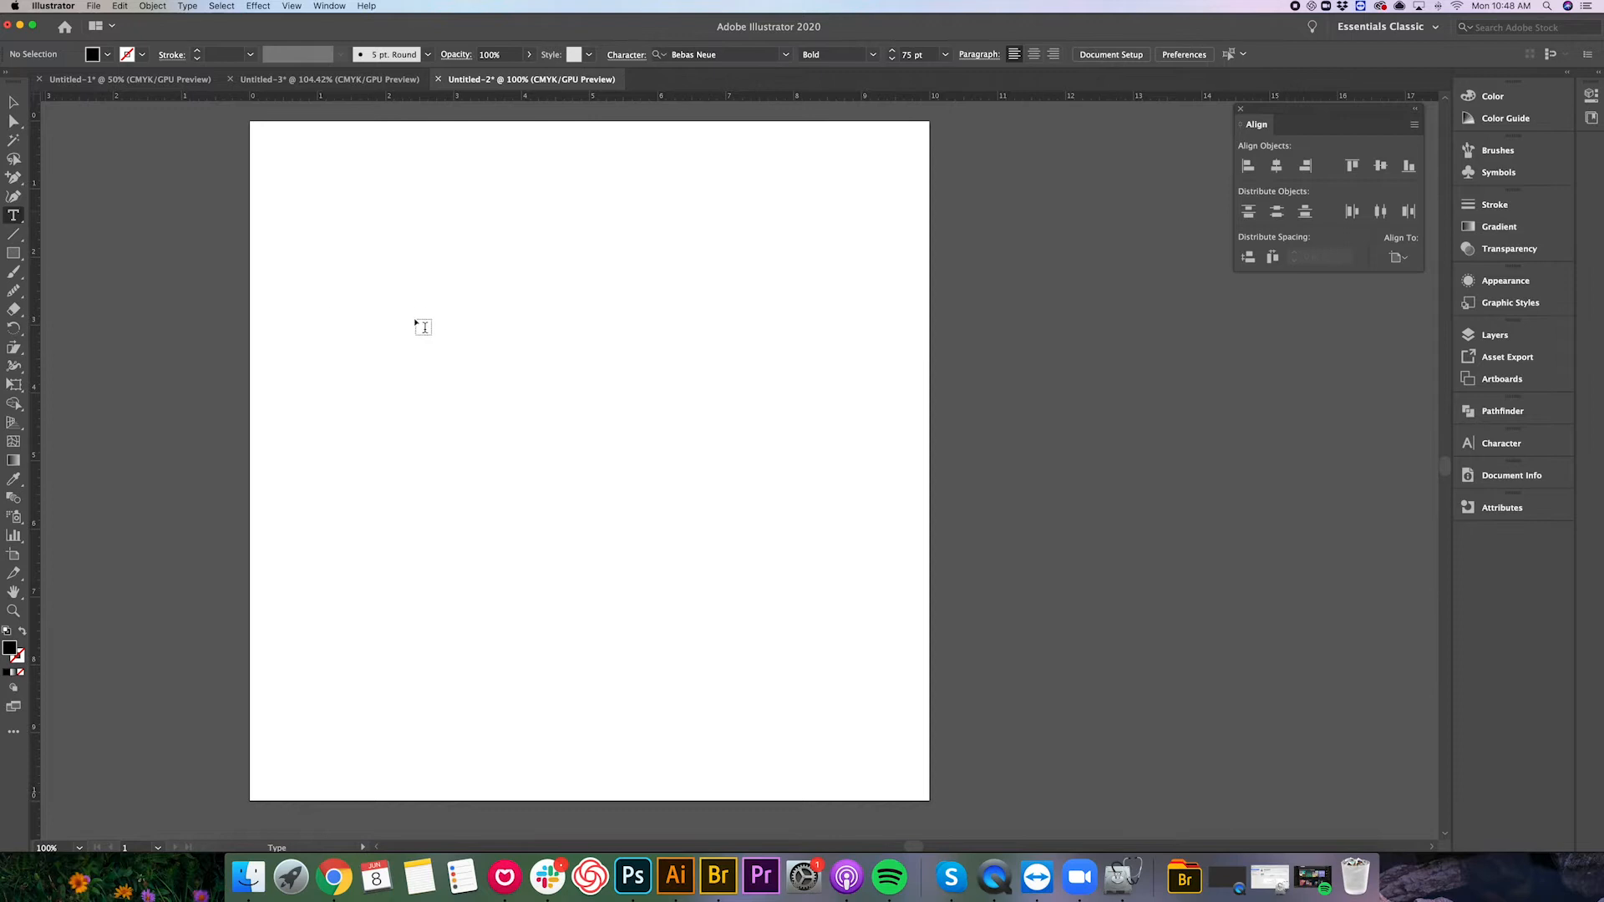
Add the text WARP in Bebas Neue Bold to the artboard and enlarge it to about 173 pt.
text(WARP)
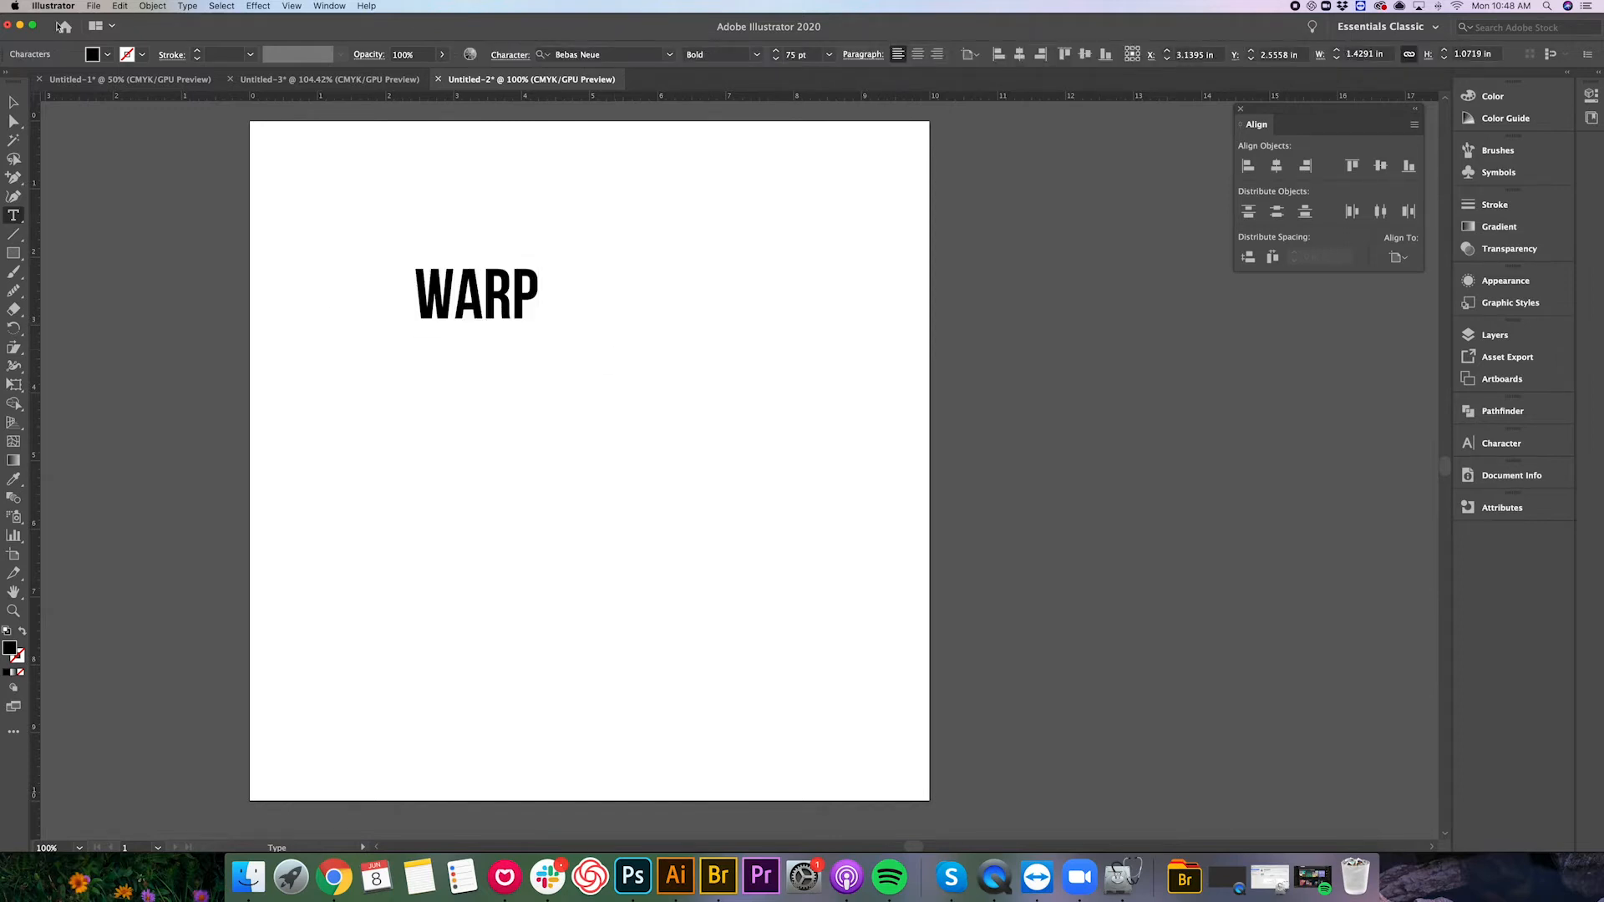
click(13, 101)
drag(506, 284, 590, 391)
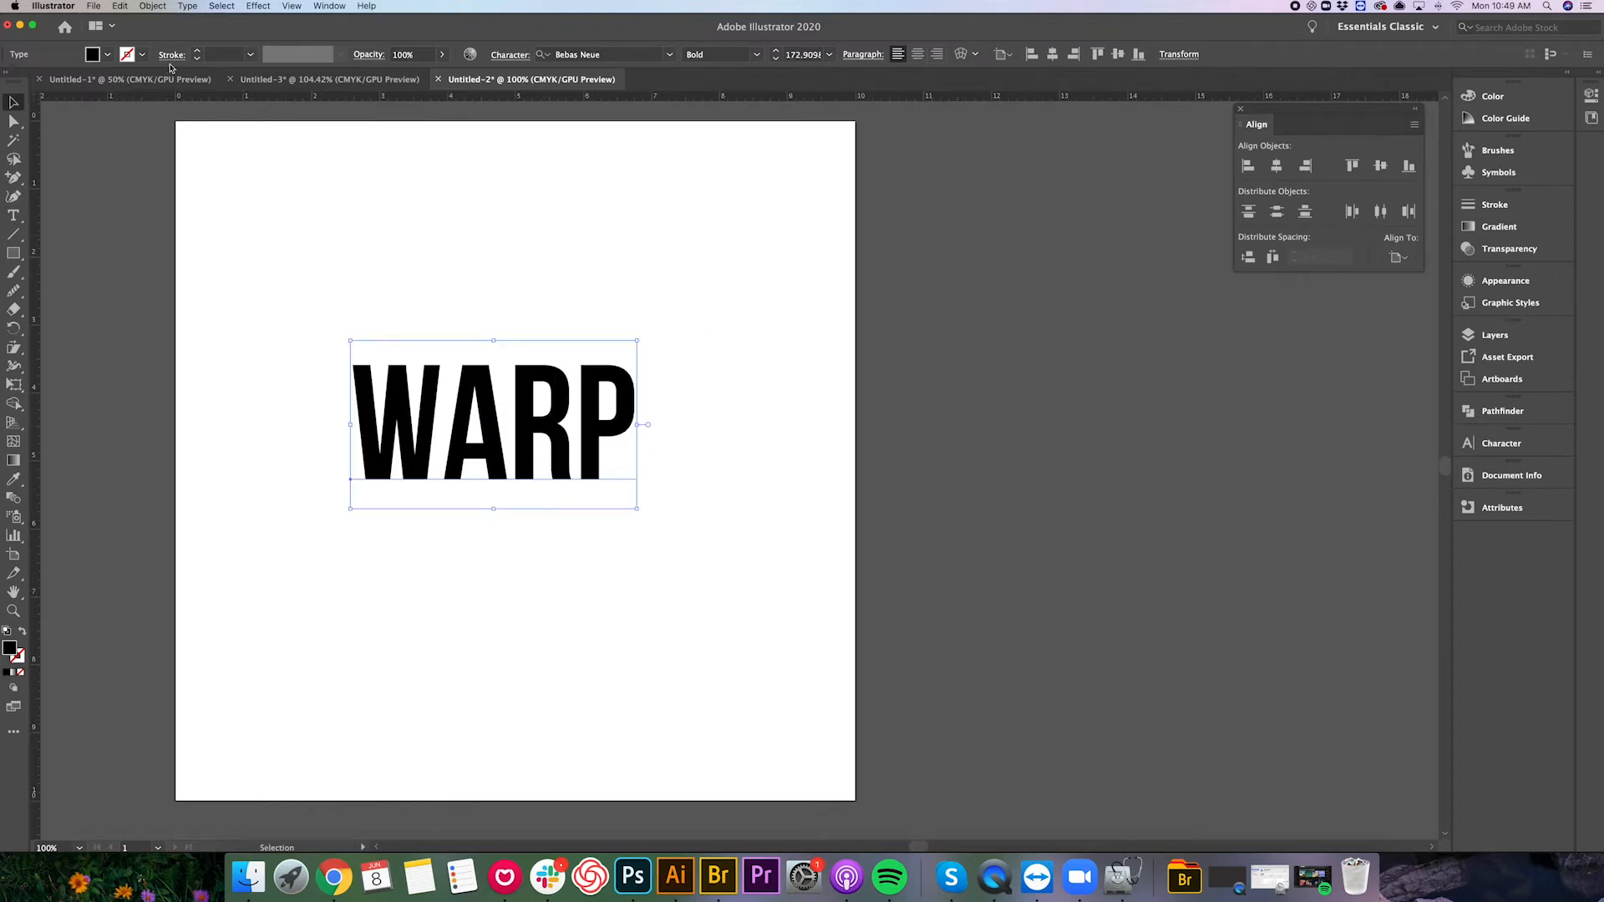
Start an envelope distort with a warp on the WARP text and keep the artwork in view for previewing.
click(152, 7)
mouse_move(209, 339)
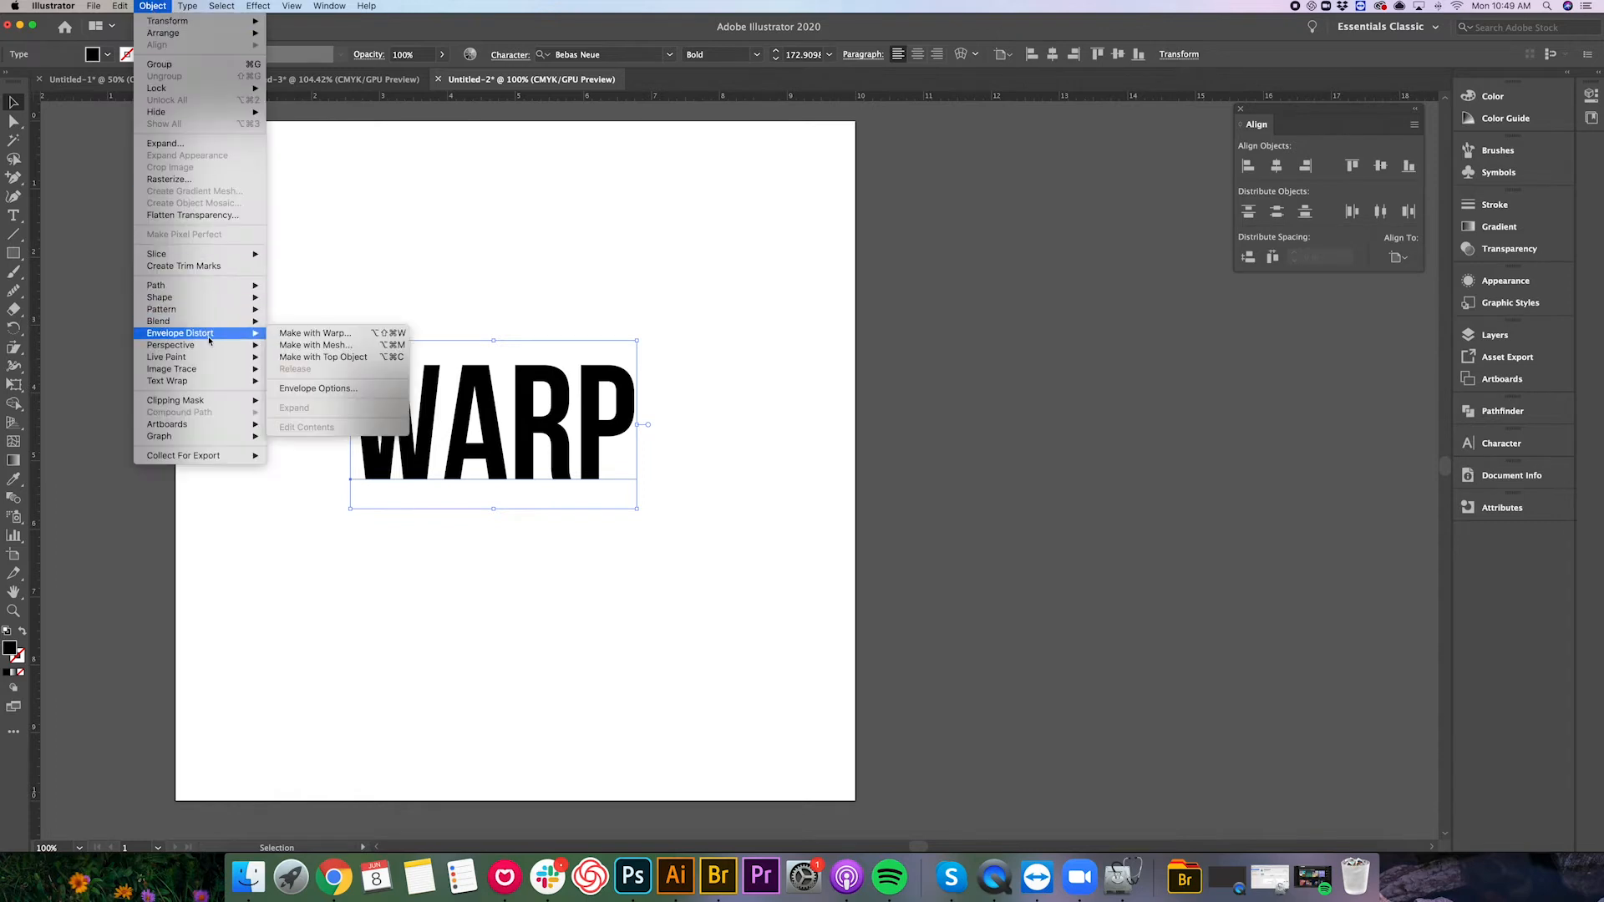
click(291, 334)
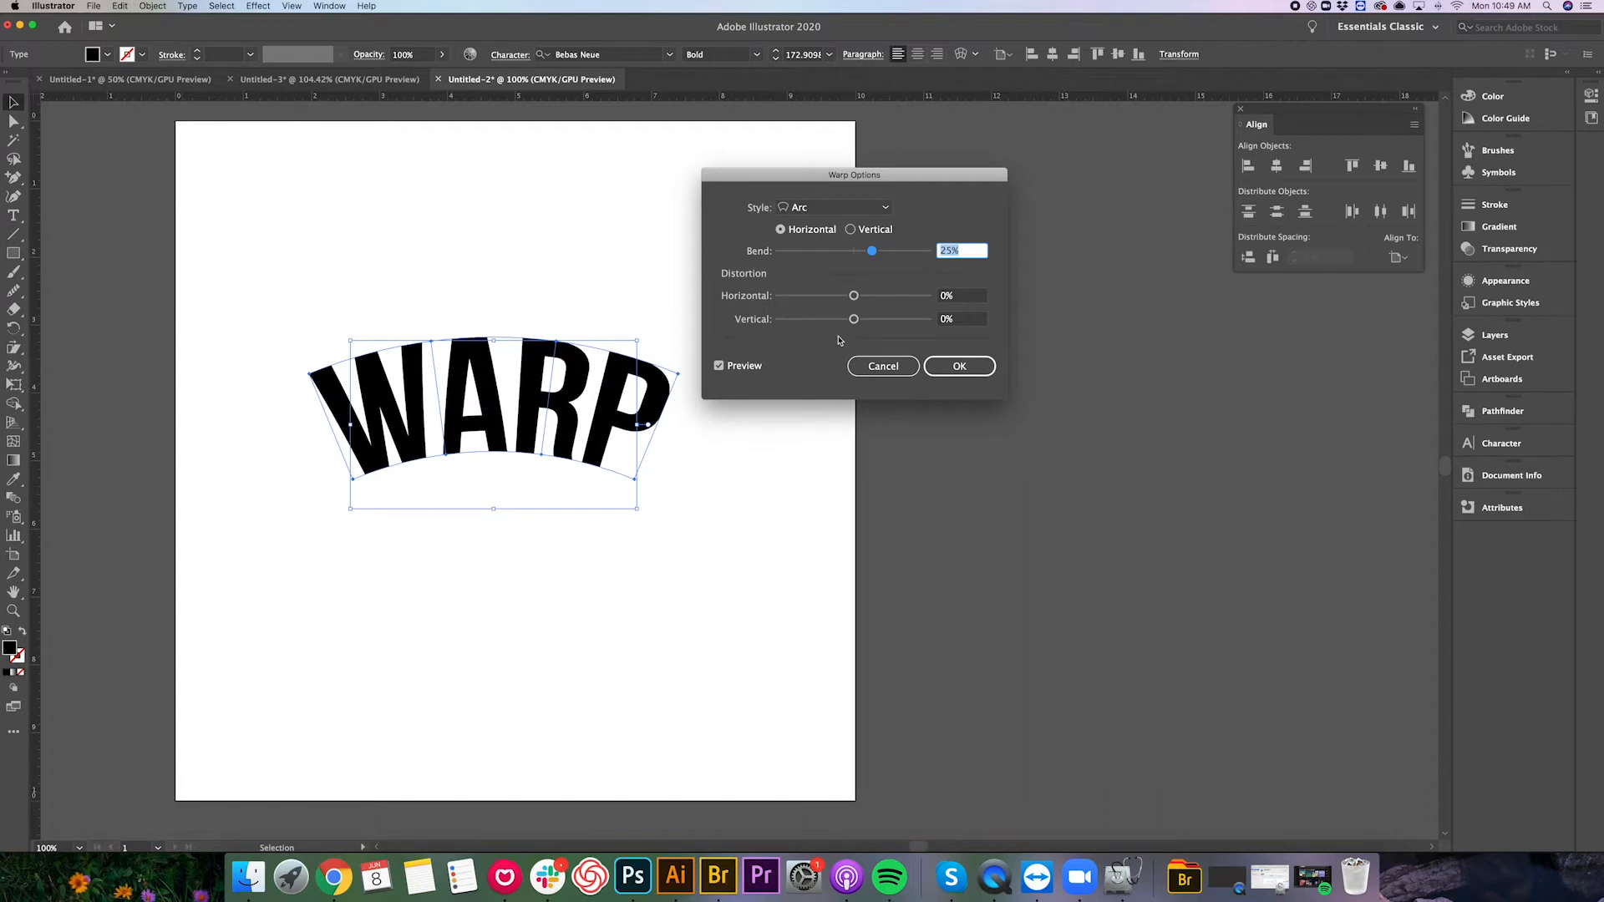
drag(832, 178, 920, 174)
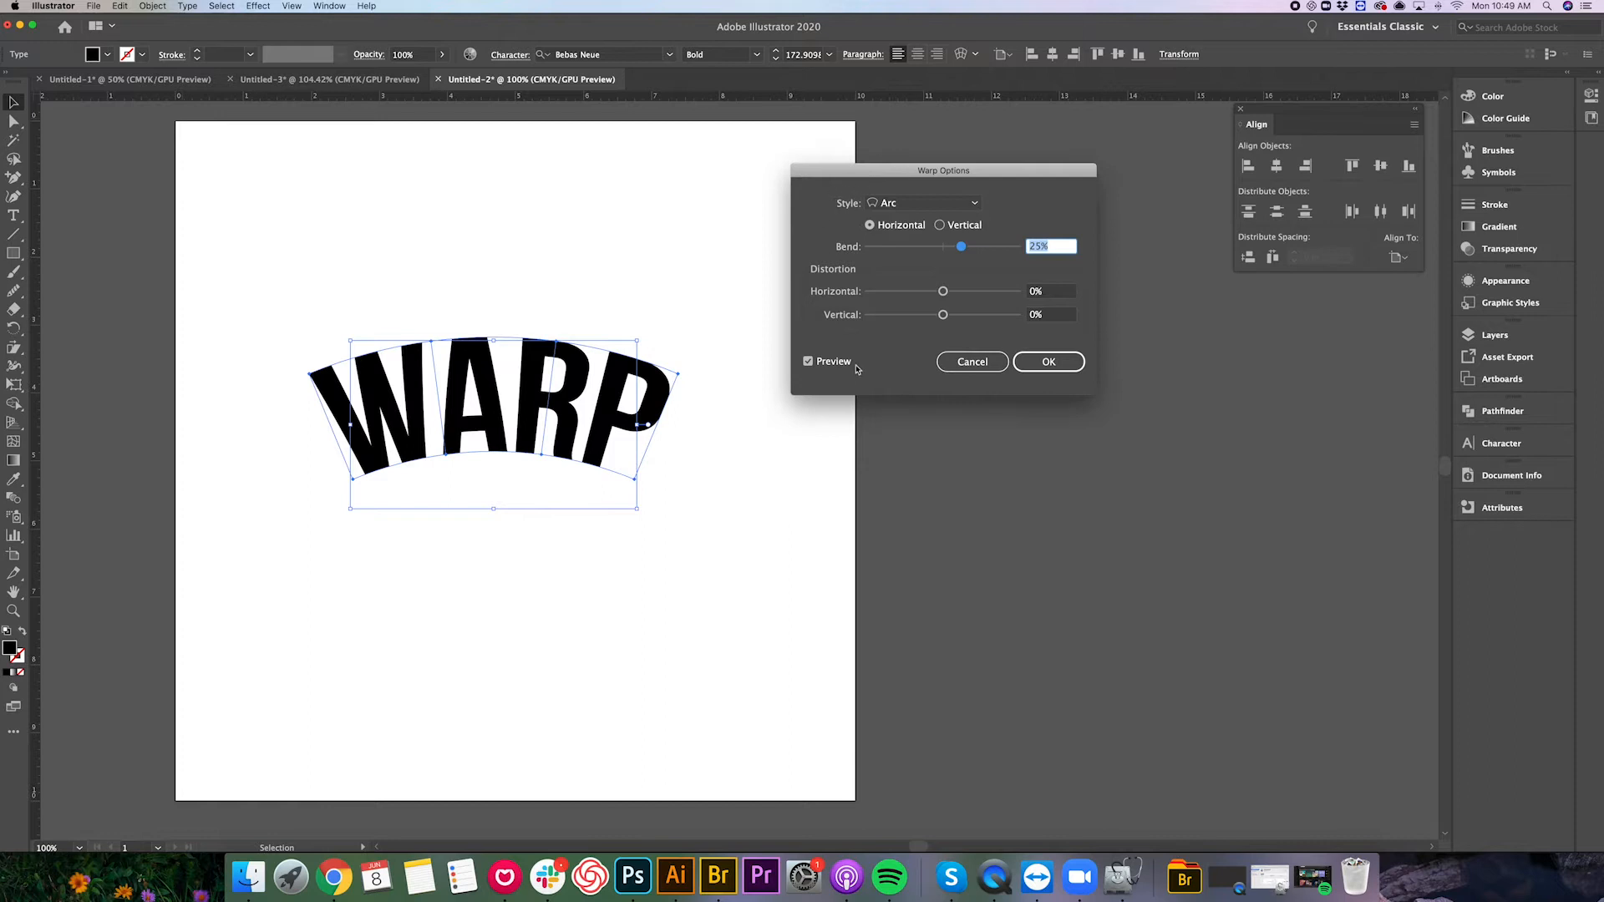
click(809, 362)
Try the Arc, Arc Lower and Bulge warp styles on the text.
click(923, 203)
click(910, 218)
click(892, 204)
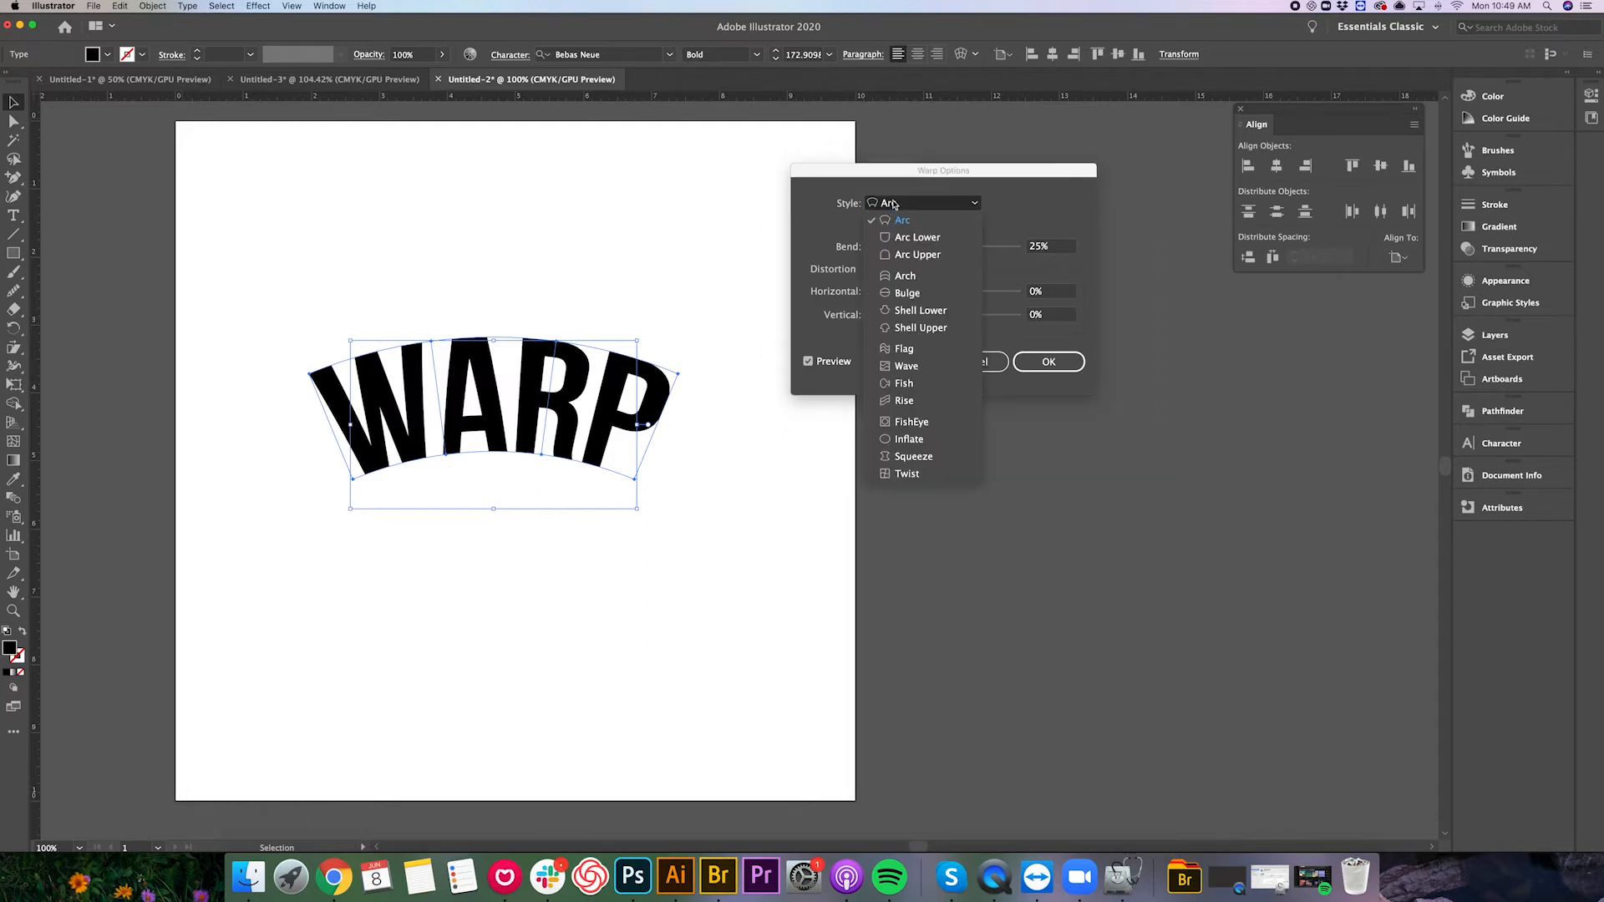
click(905, 239)
click(923, 203)
click(900, 292)
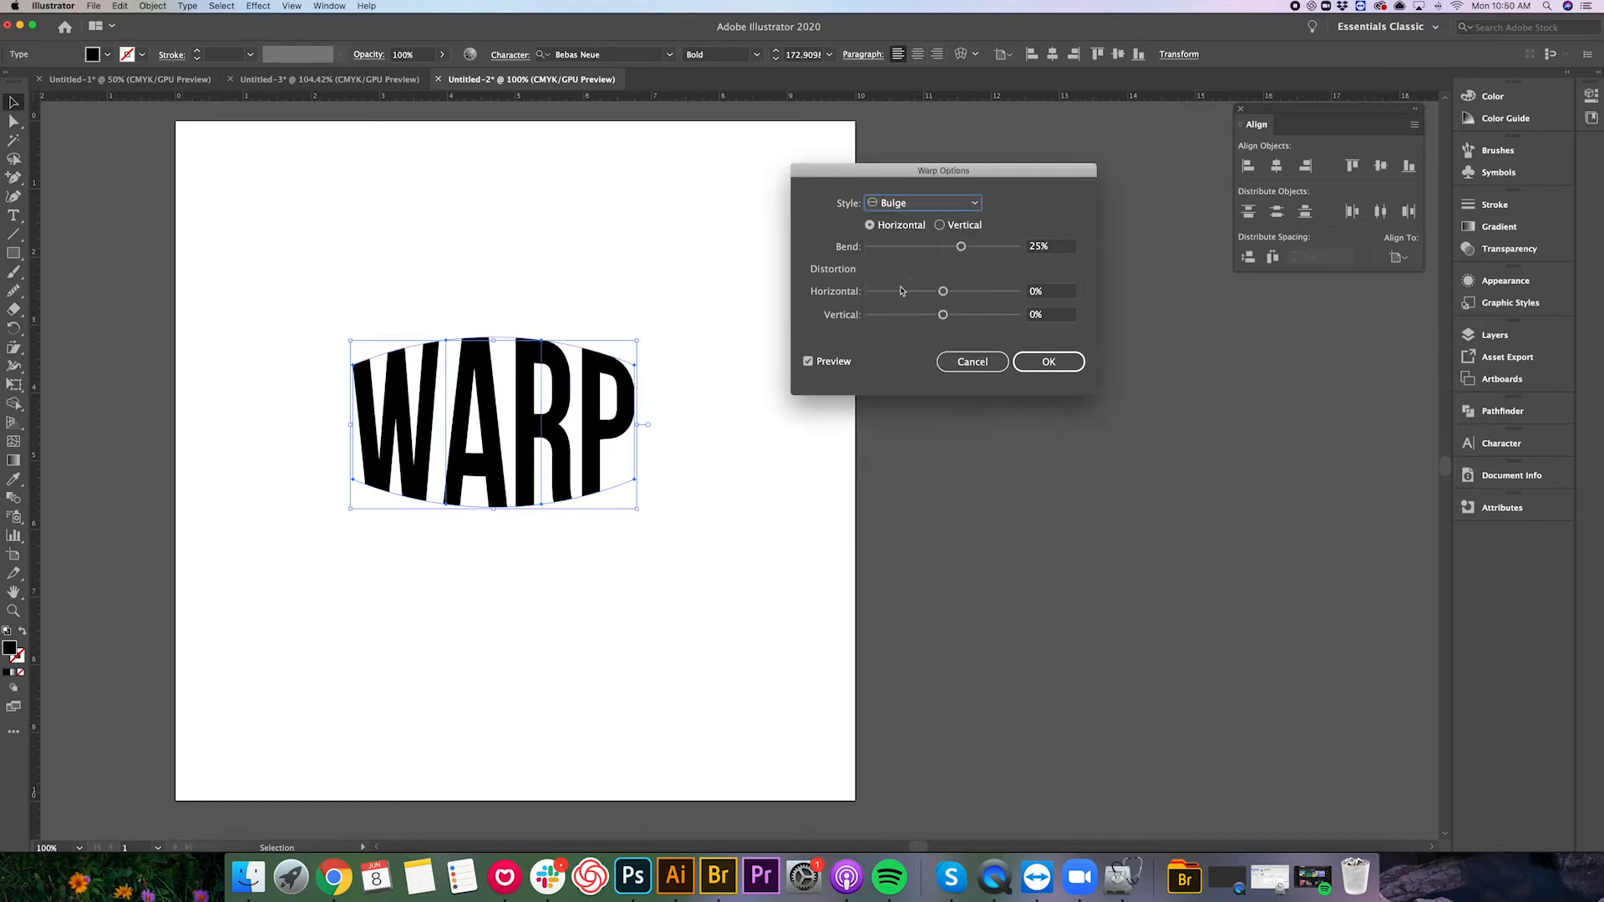
Set the warp style to Rise with horizontal orientation and a 16% bend.
click(899, 207)
click(914, 405)
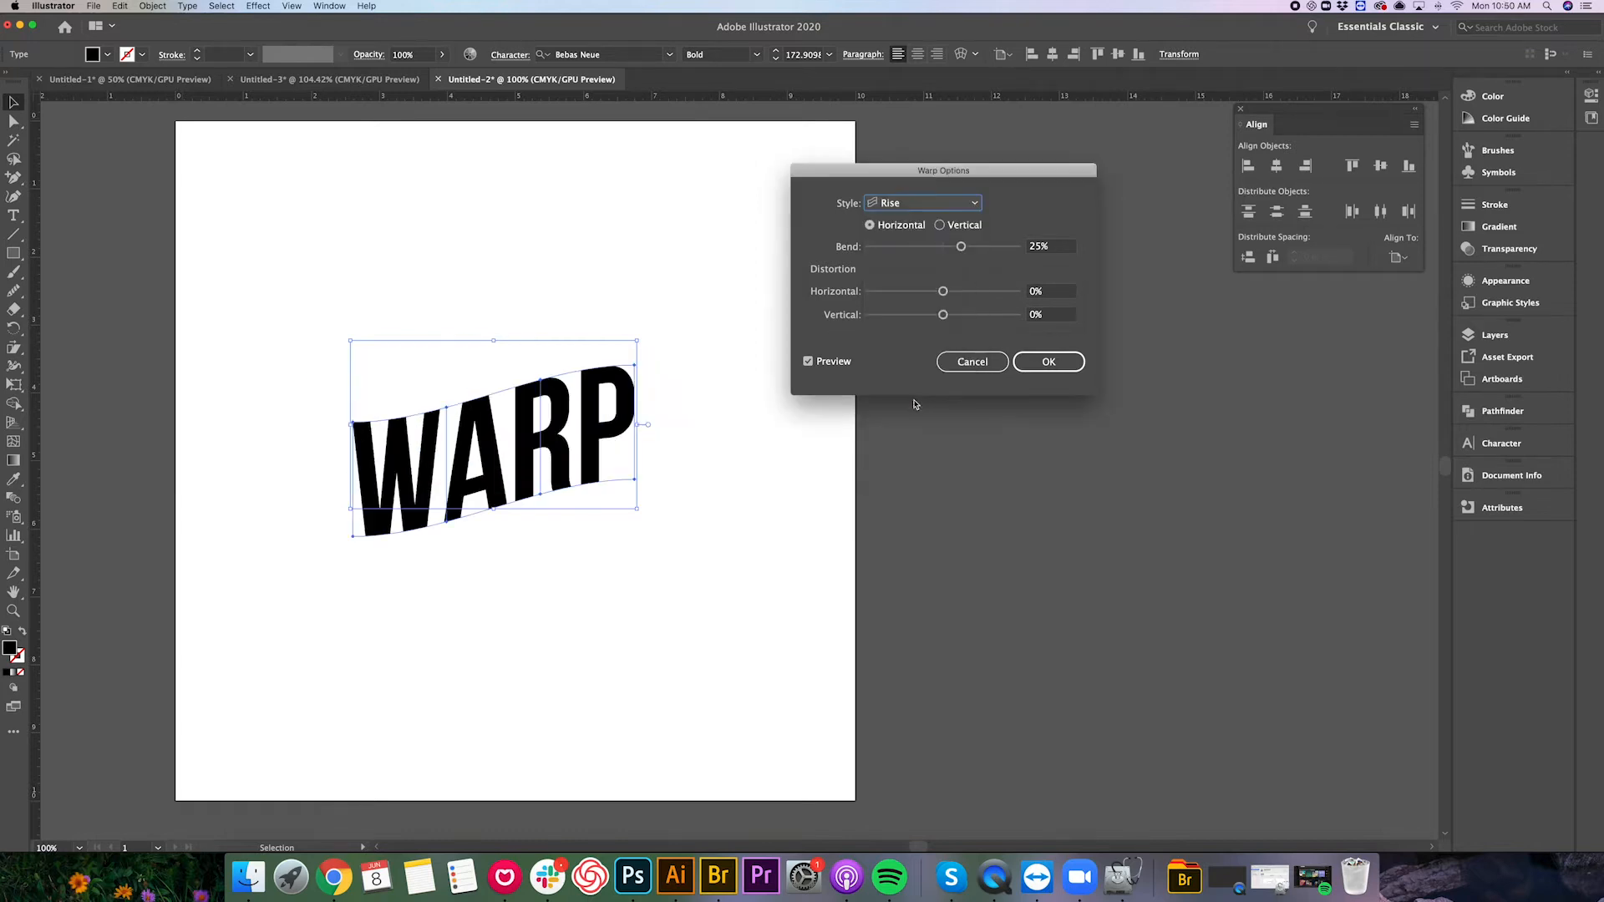
mouse_move(962, 247)
mouse_down()
mouse_move(979, 248)
mouse_move(929, 251)
mouse_move(1011, 252)
mouse_move(896, 252)
mouse_move(971, 253)
mouse_up()
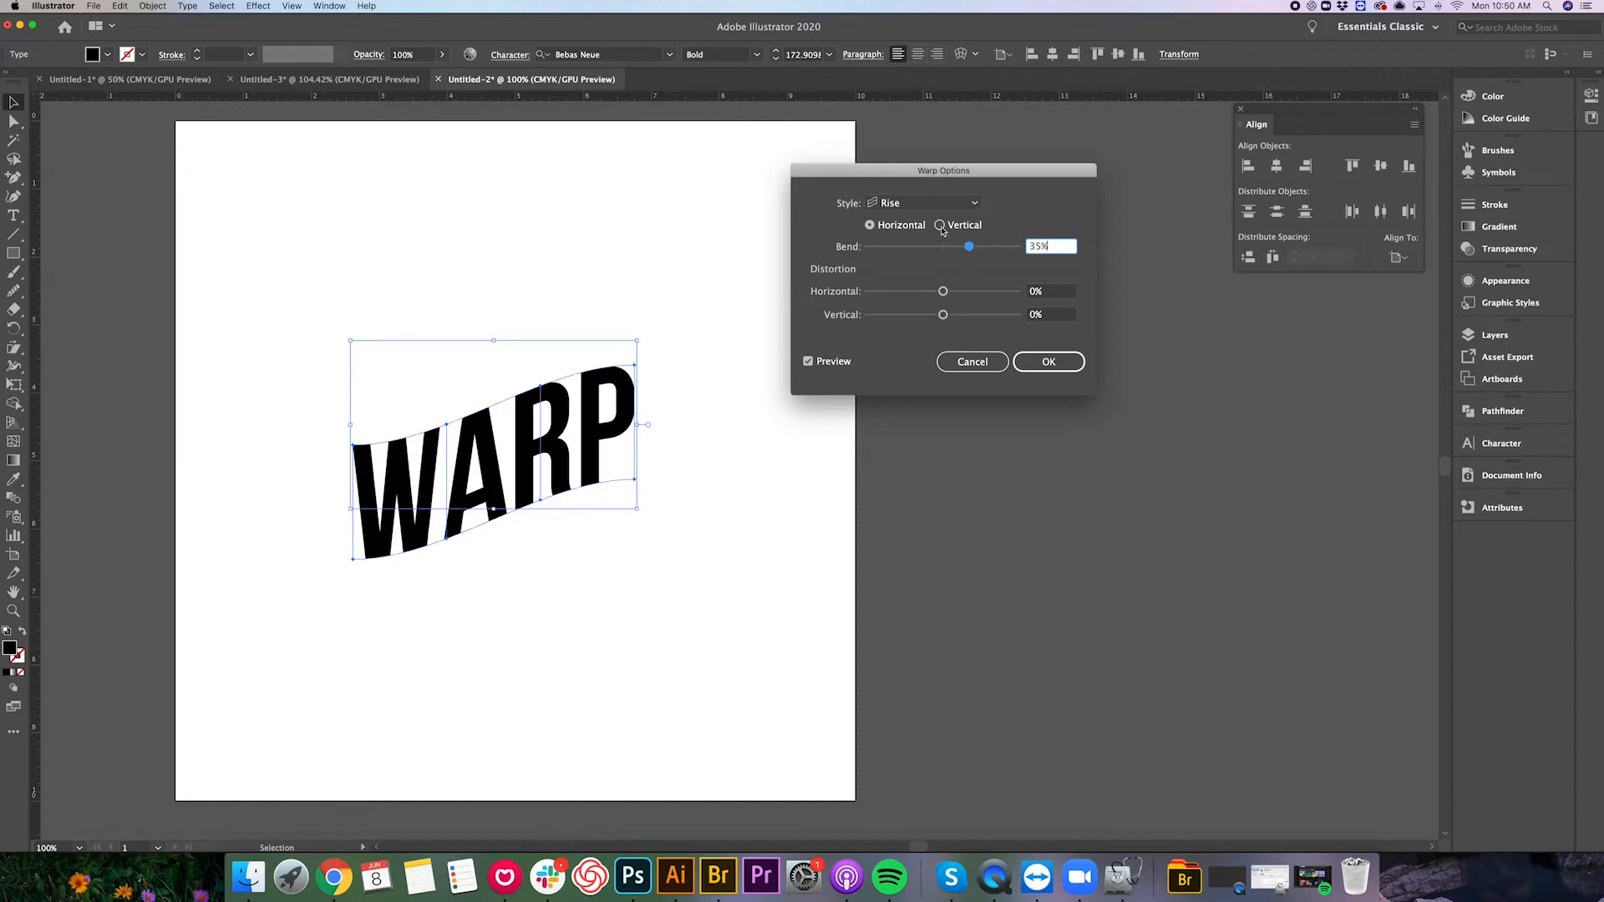
click(941, 226)
drag(968, 245, 904, 249)
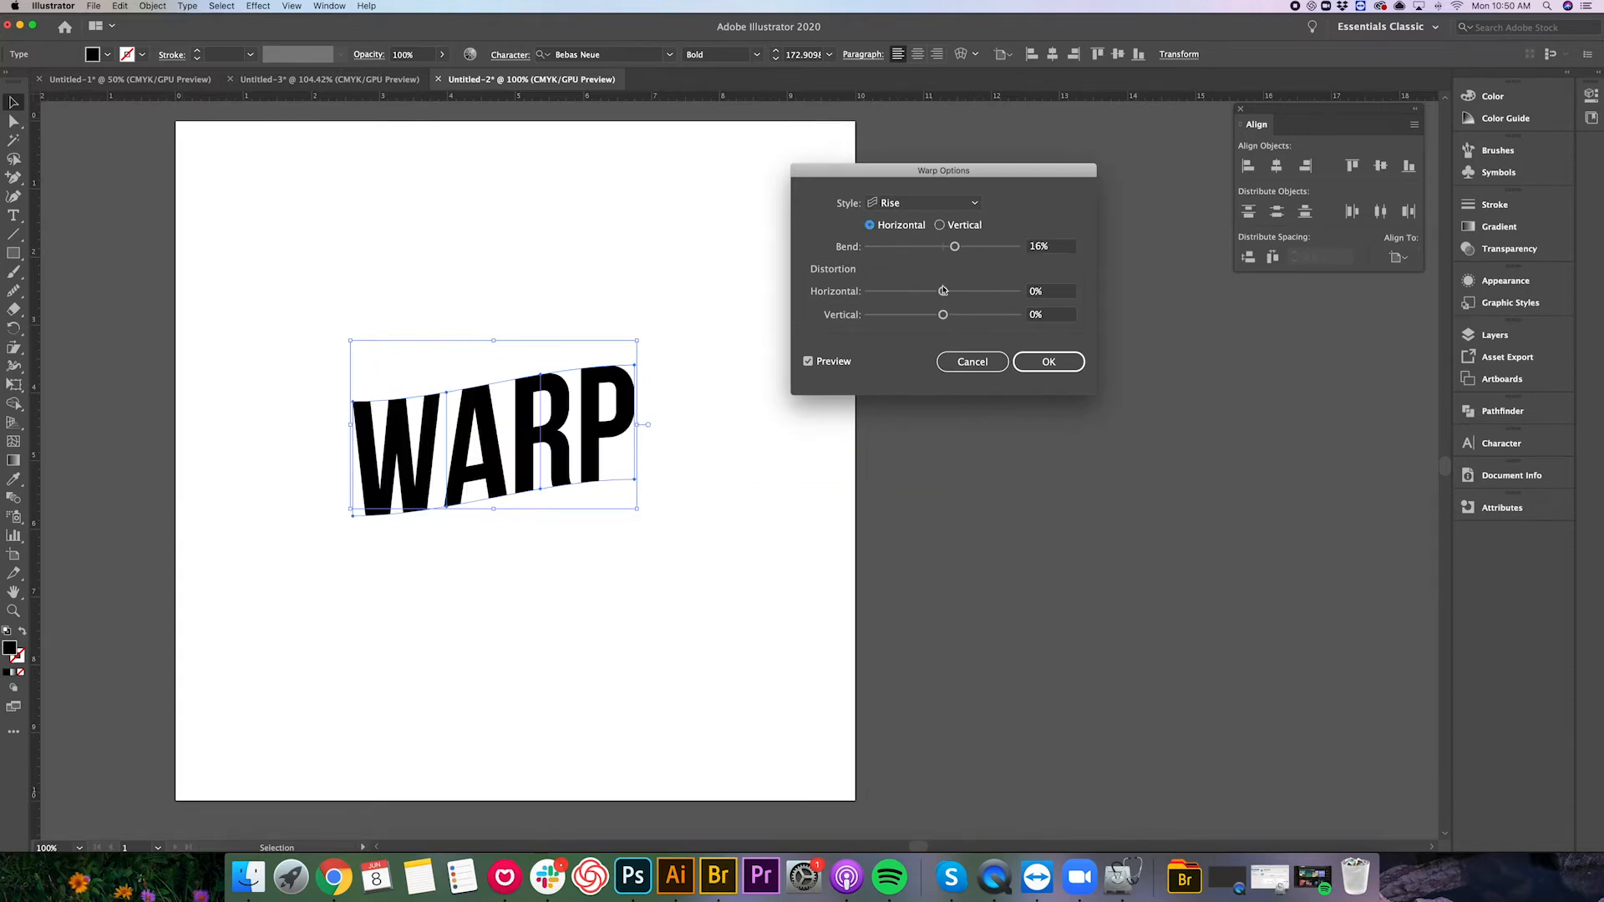
Try a 35% horizontal distortion, reset both distortion values to 0%, and apply the warp.
mouse_move(942, 290)
mouse_down()
mouse_move(961, 294)
mouse_move(905, 293)
mouse_move(969, 293)
mouse_move(919, 315)
mouse_move(971, 321)
mouse_move(911, 321)
mouse_move(960, 321)
mouse_move(942, 320)
mouse_up()
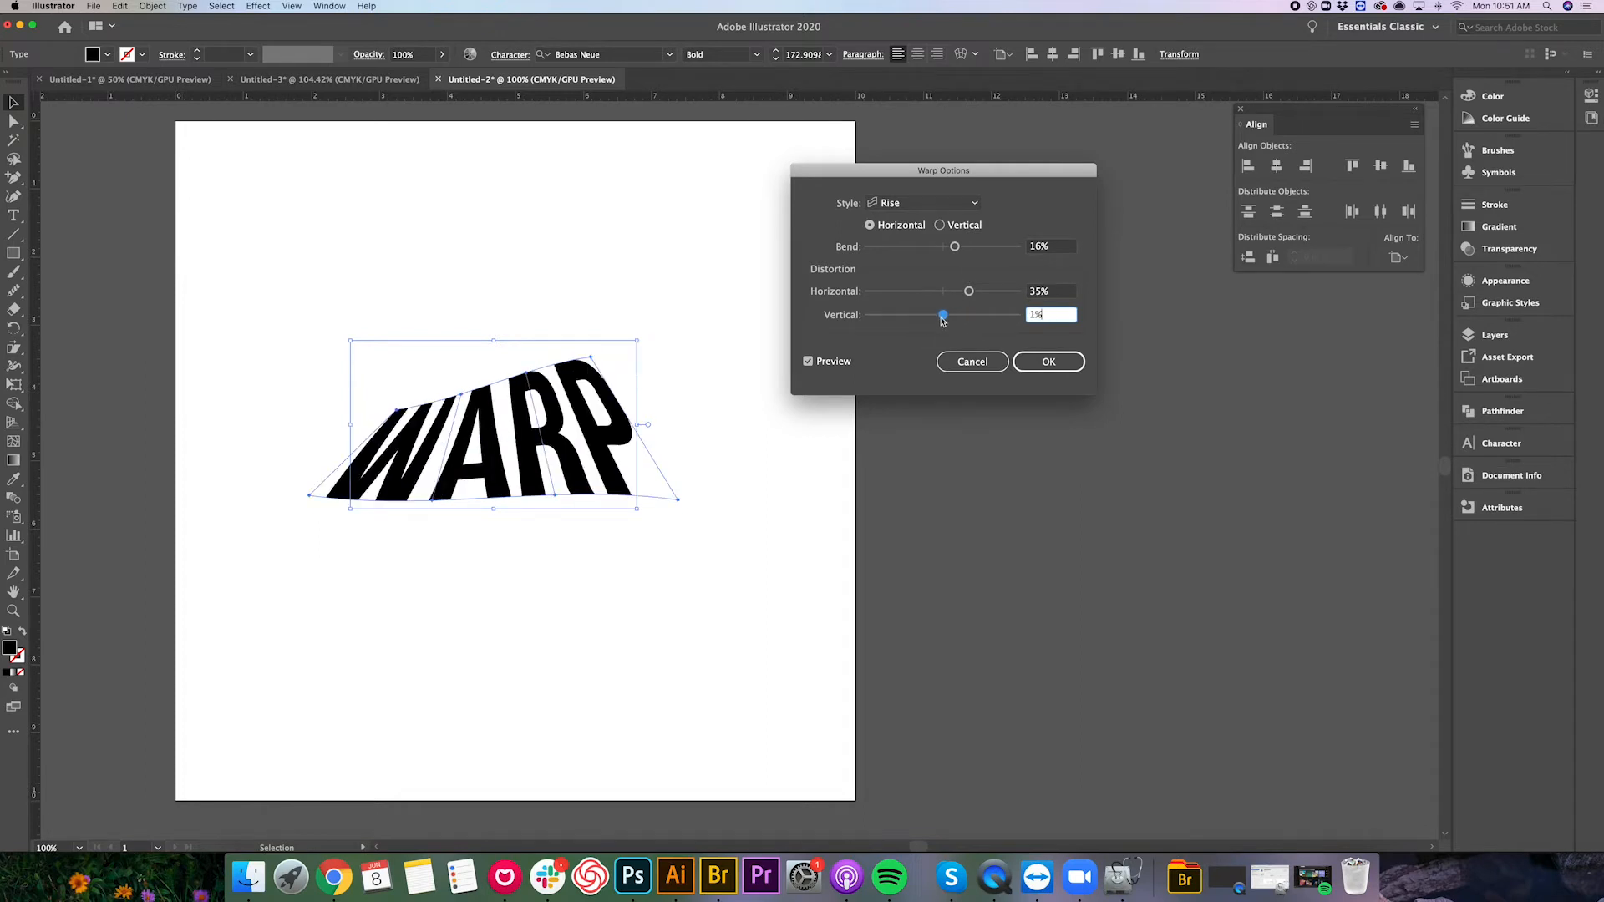
key(shift+Tab)
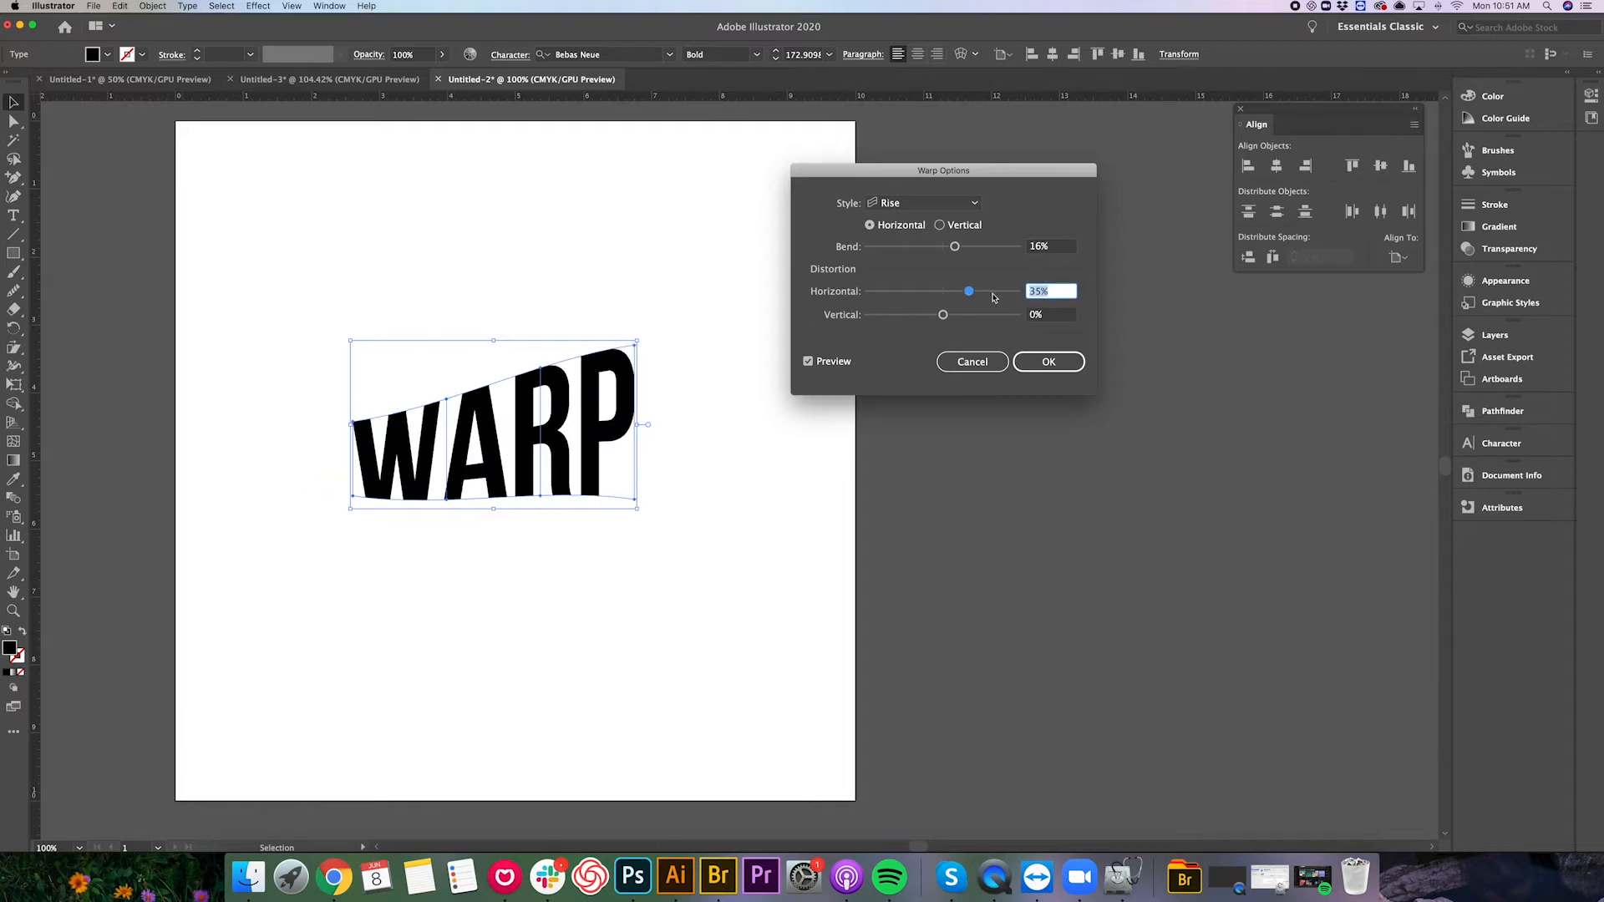
text(0)
key(Return)
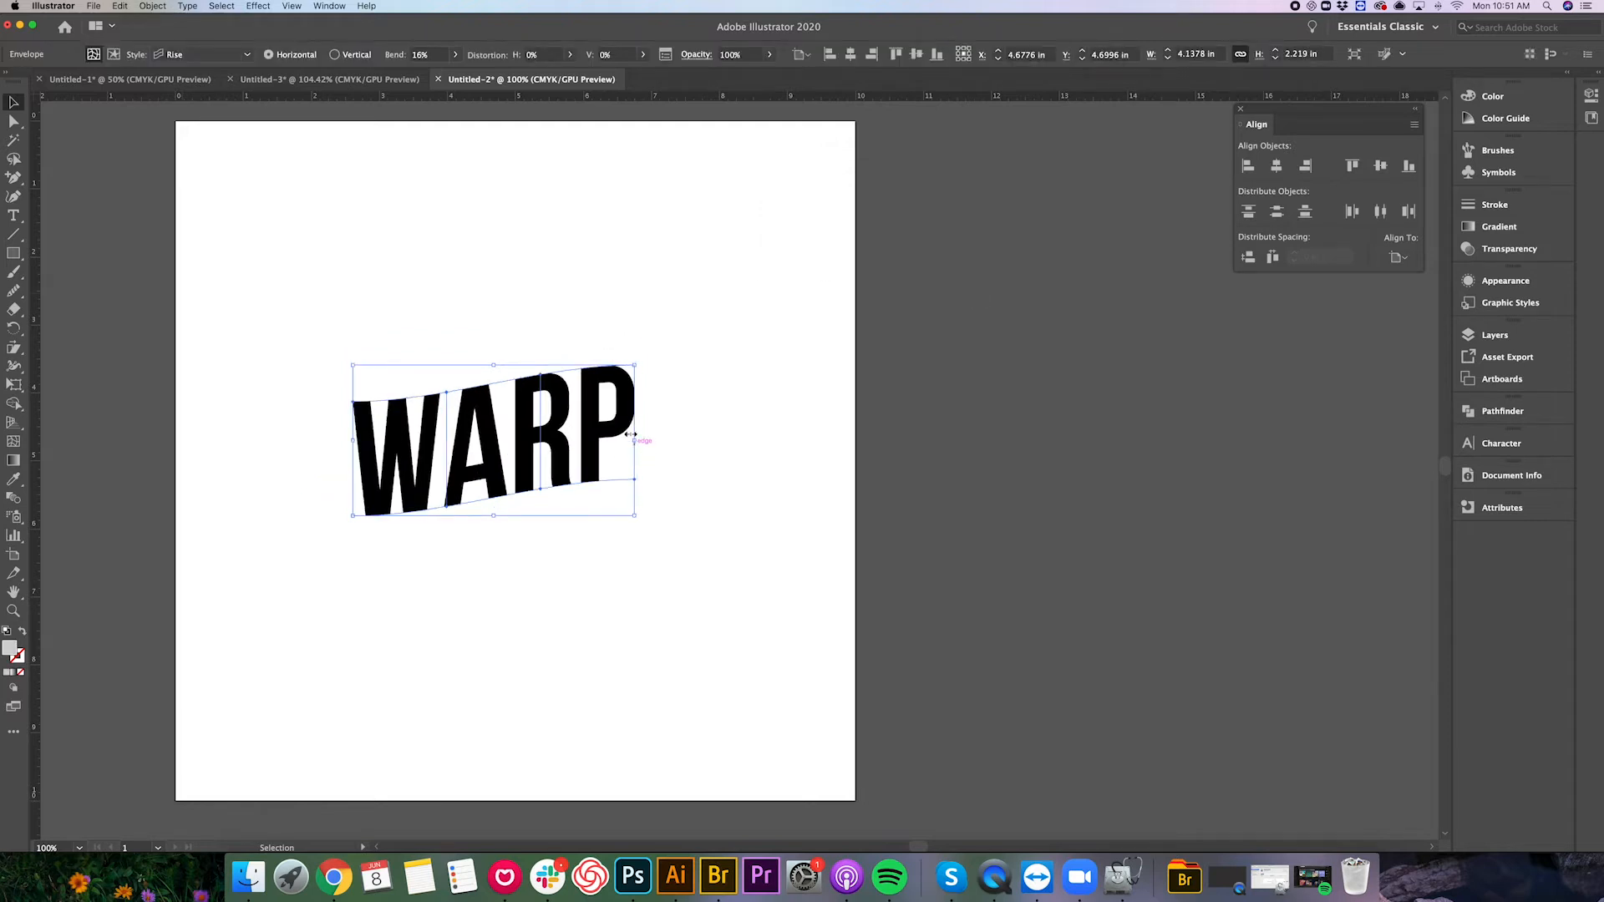
Review the warp style samples in the Untitled-1 document and return to the Untitled-2 document.
click(557, 337)
click(554, 455)
click(138, 78)
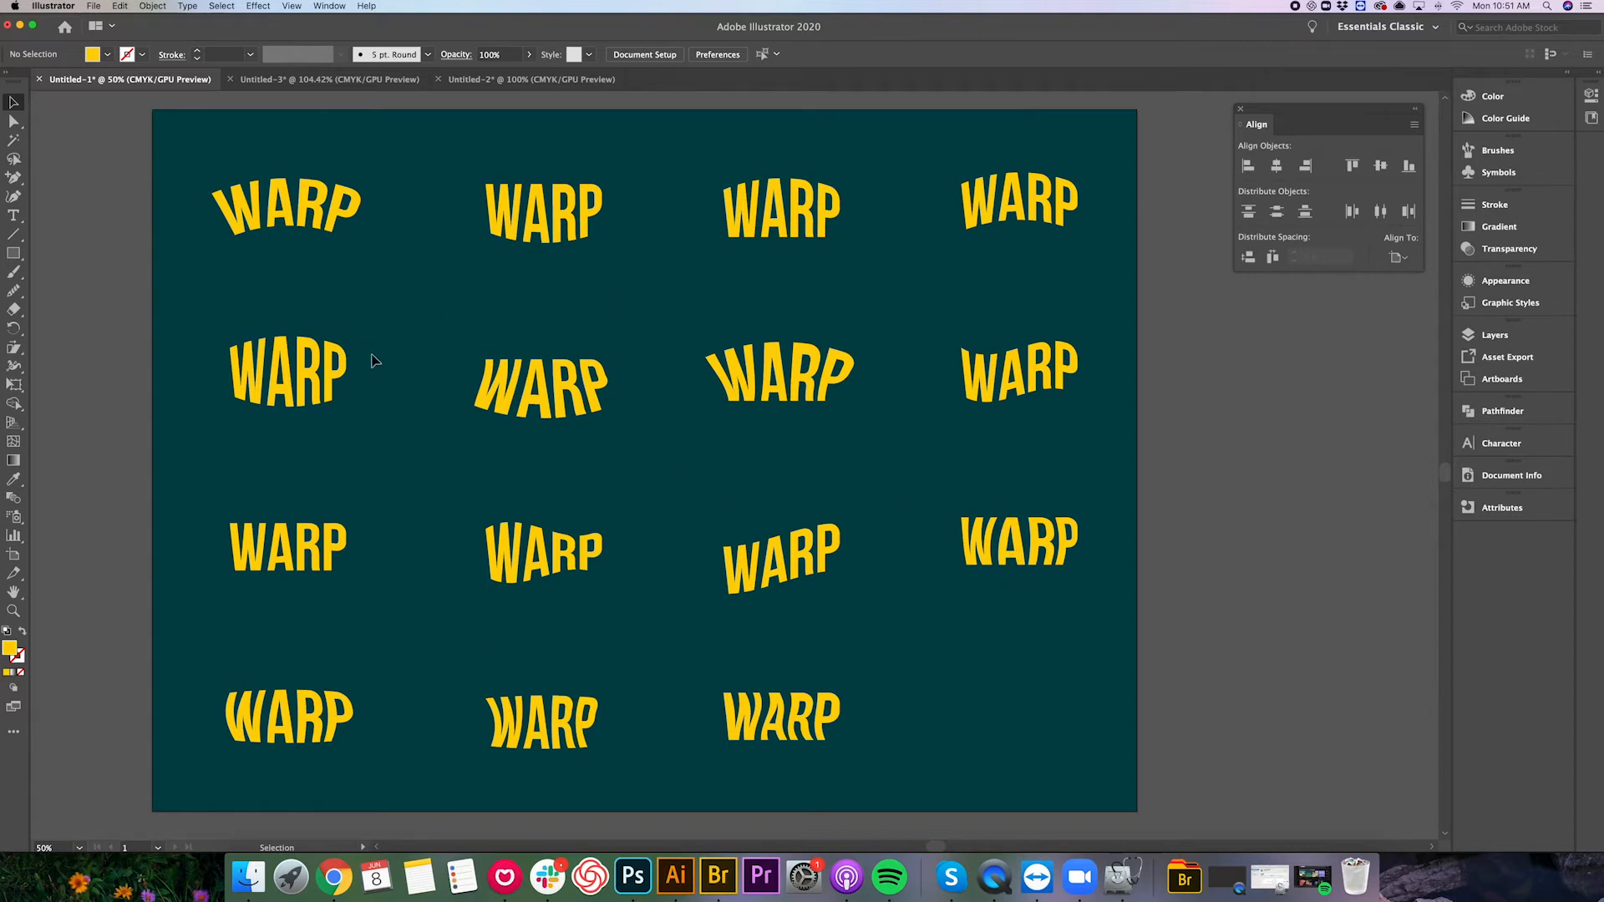
click(293, 81)
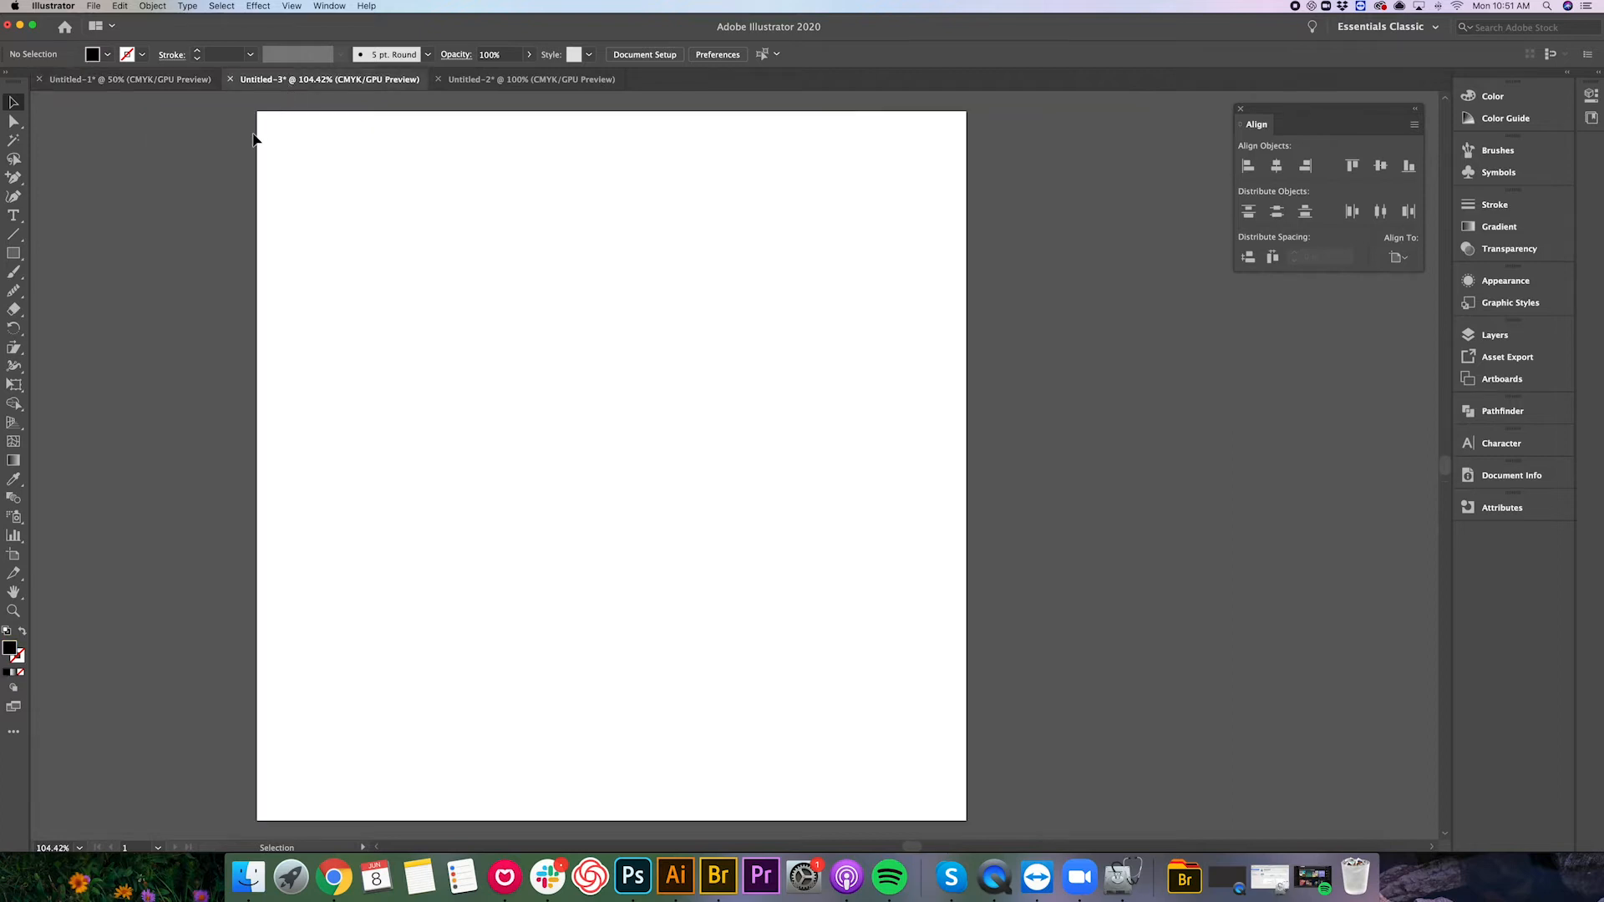
click(532, 80)
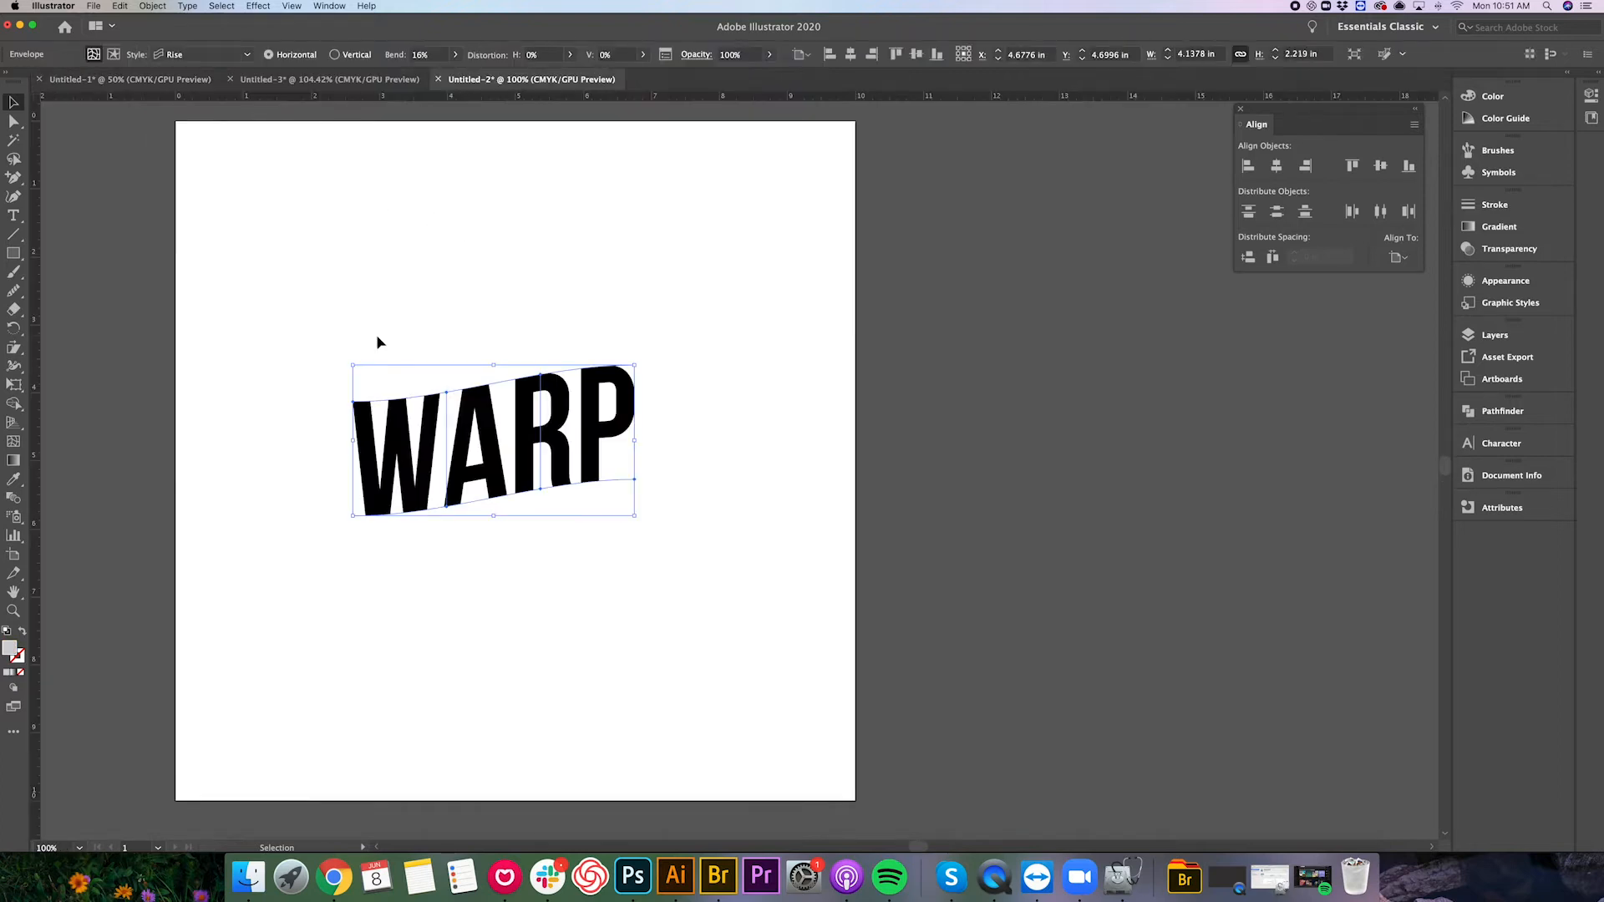
Try to recolor the warped text by giving the envelope a blue 21789B fill.
scroll(453, 323, left, 3)
scroll(477, 324, right, 1)
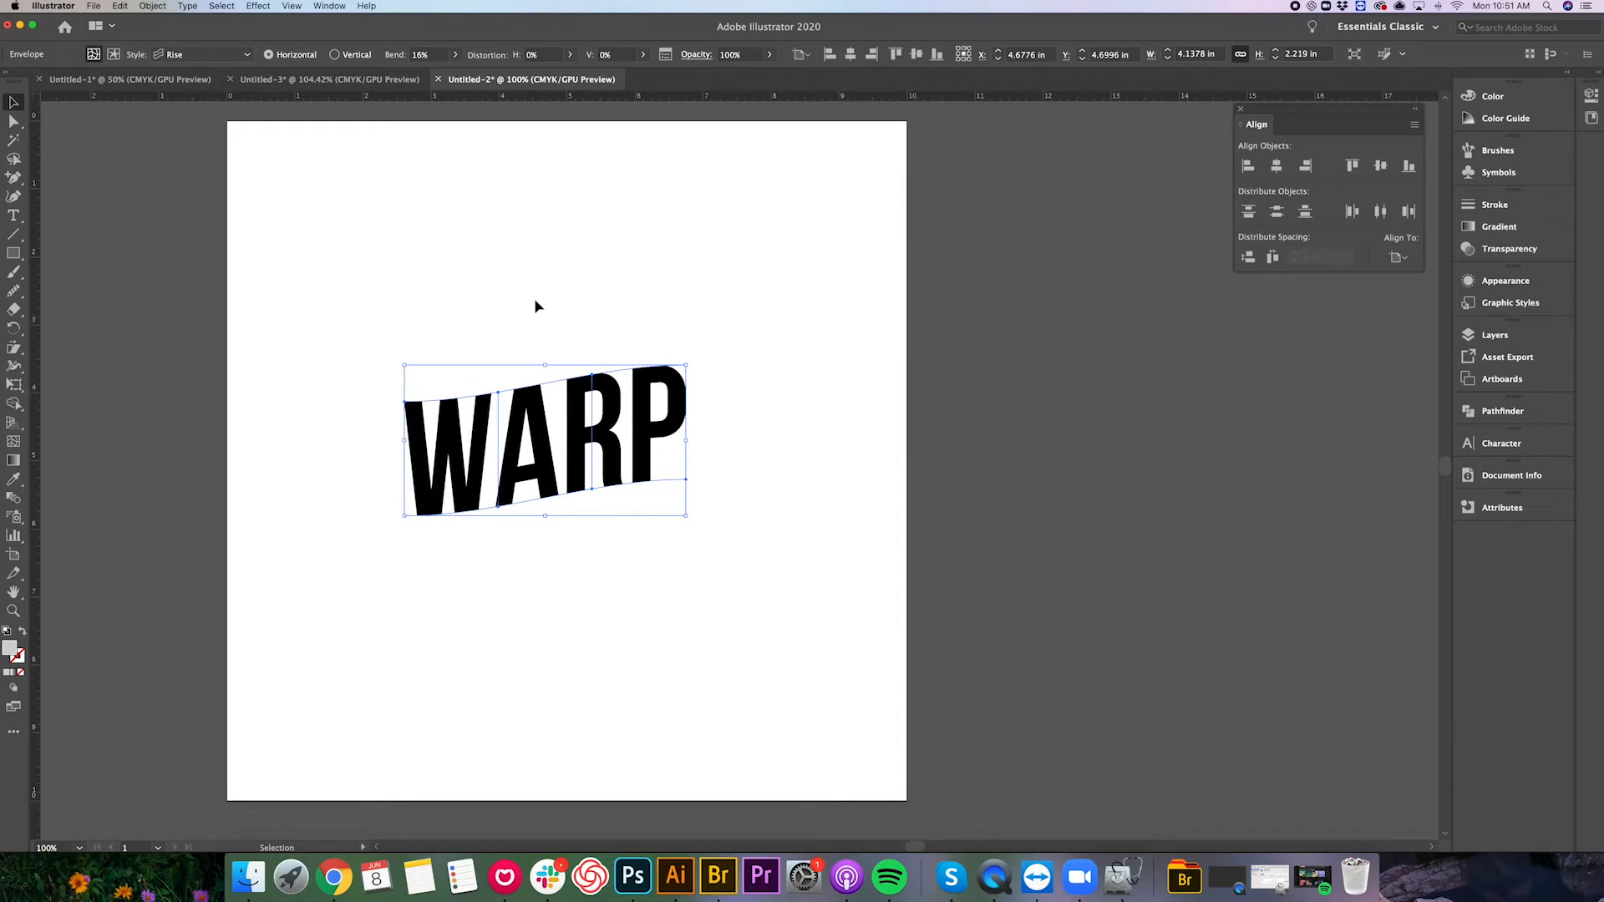
double_click(15, 650)
click(168, 193)
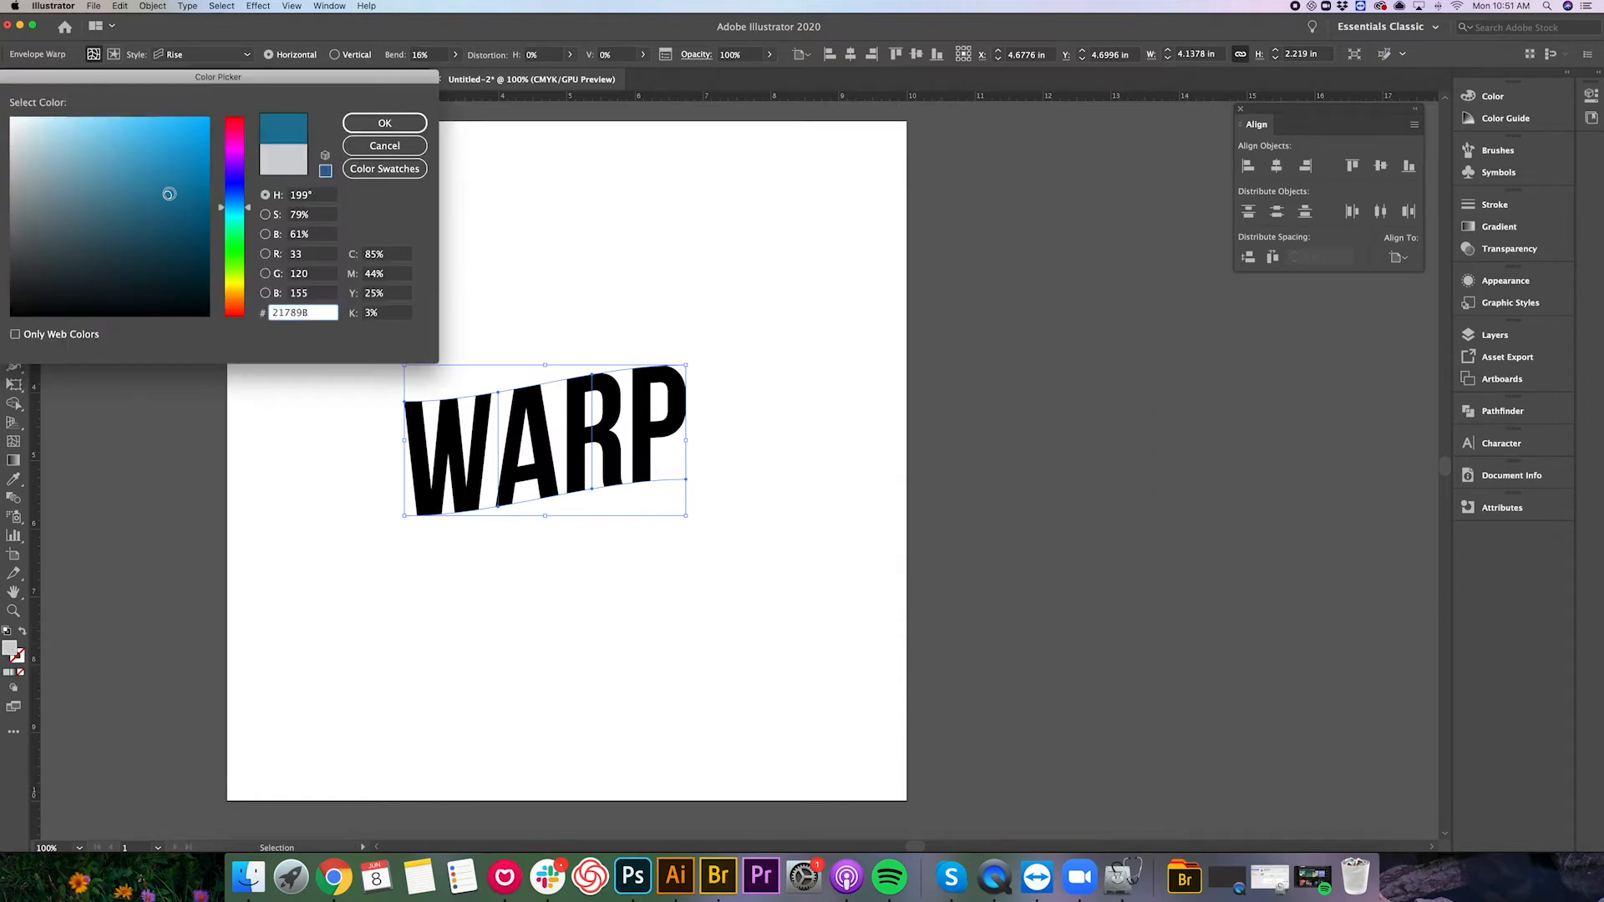
click(350, 122)
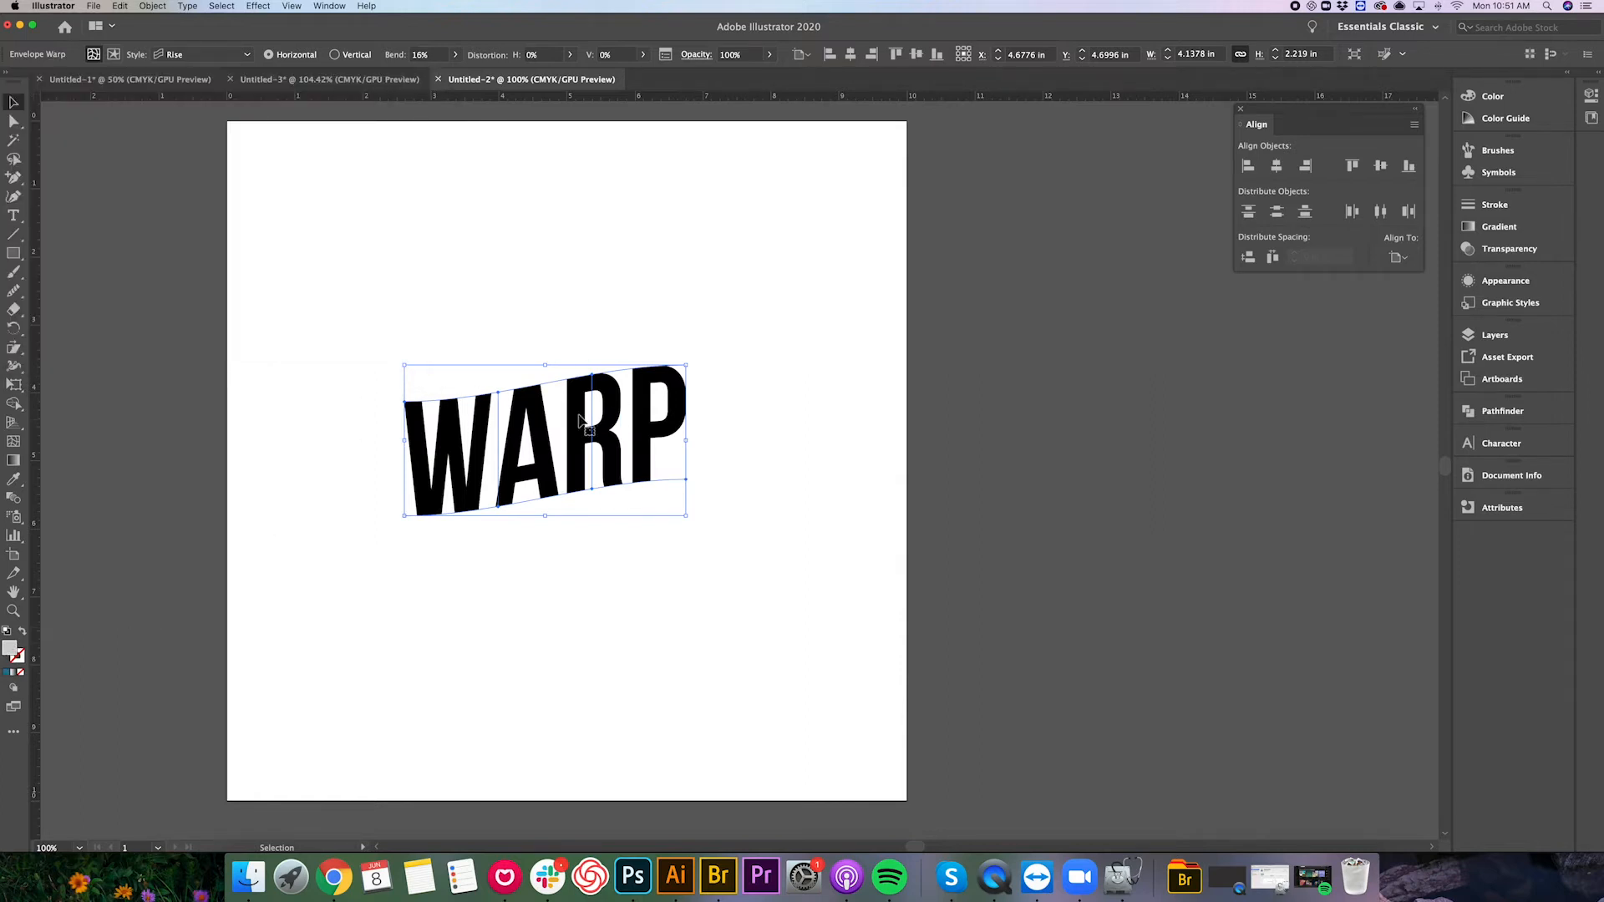
Switch to editing the envelope's contents and fill the text with dark red A33A58.
click(113, 55)
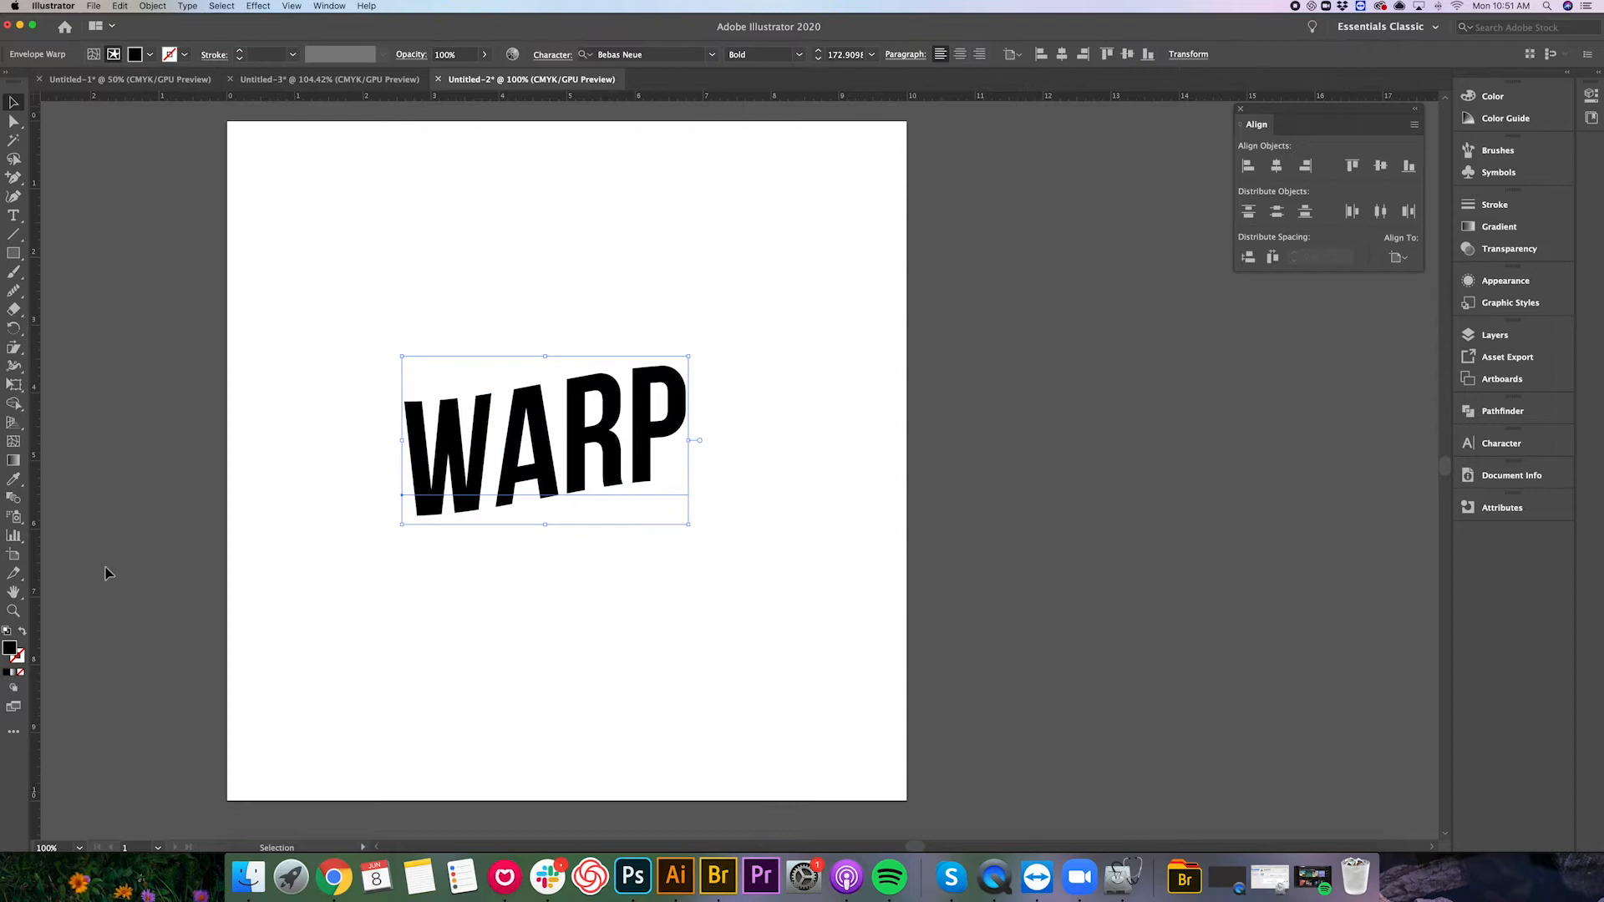
double_click(10, 651)
key(super+v)
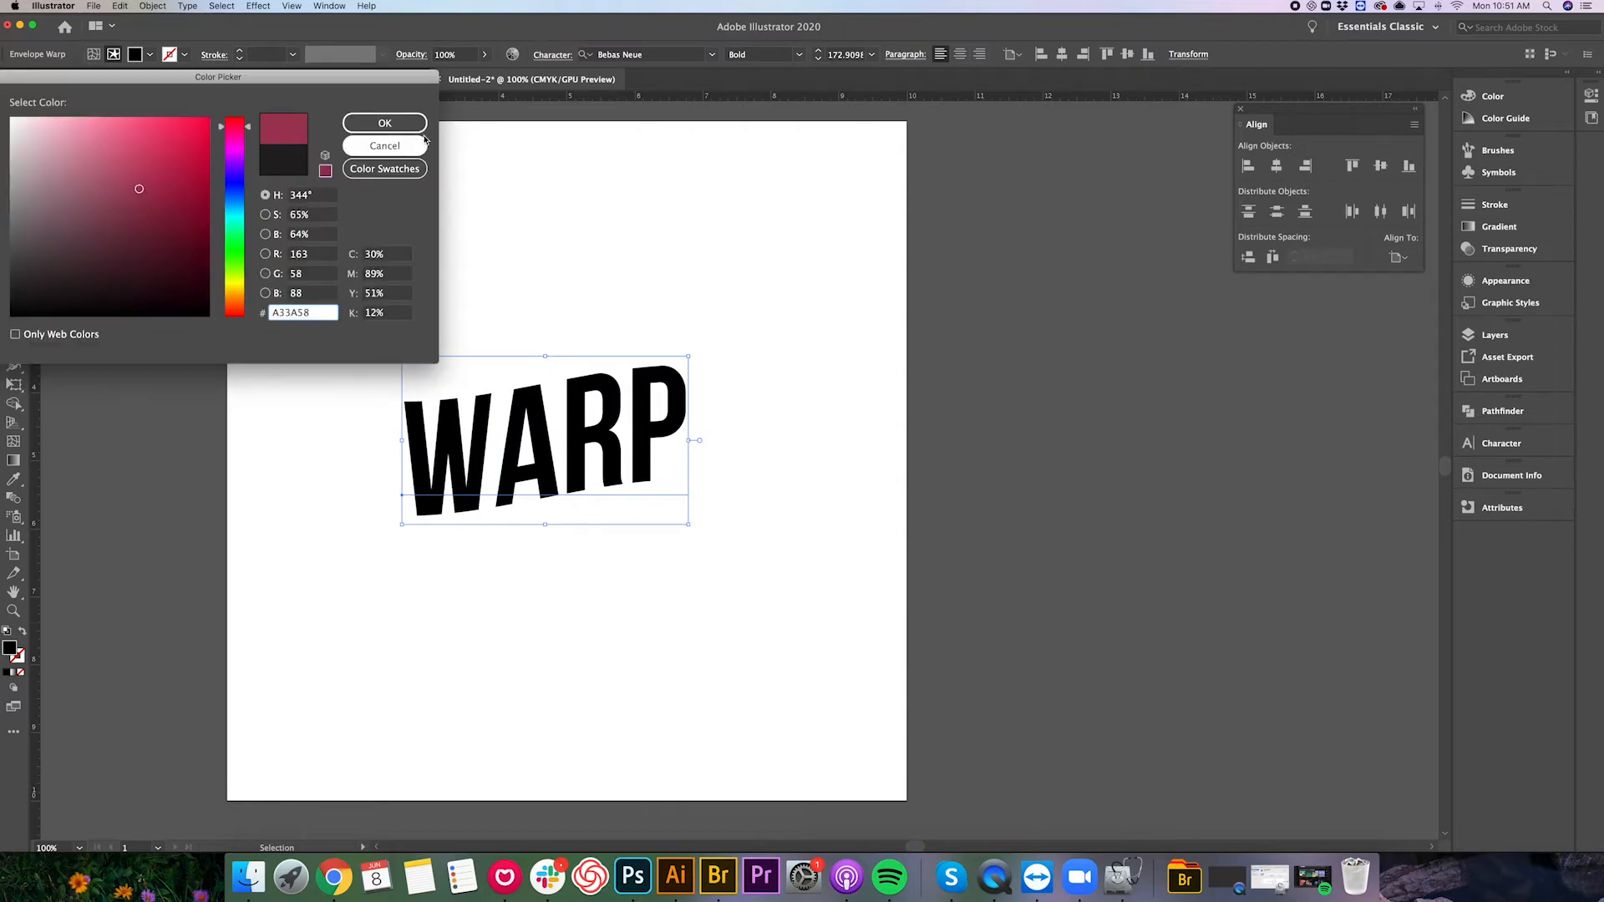
key(Return)
Replace the wording inside the warp envelope with FLAG.
click(11, 213)
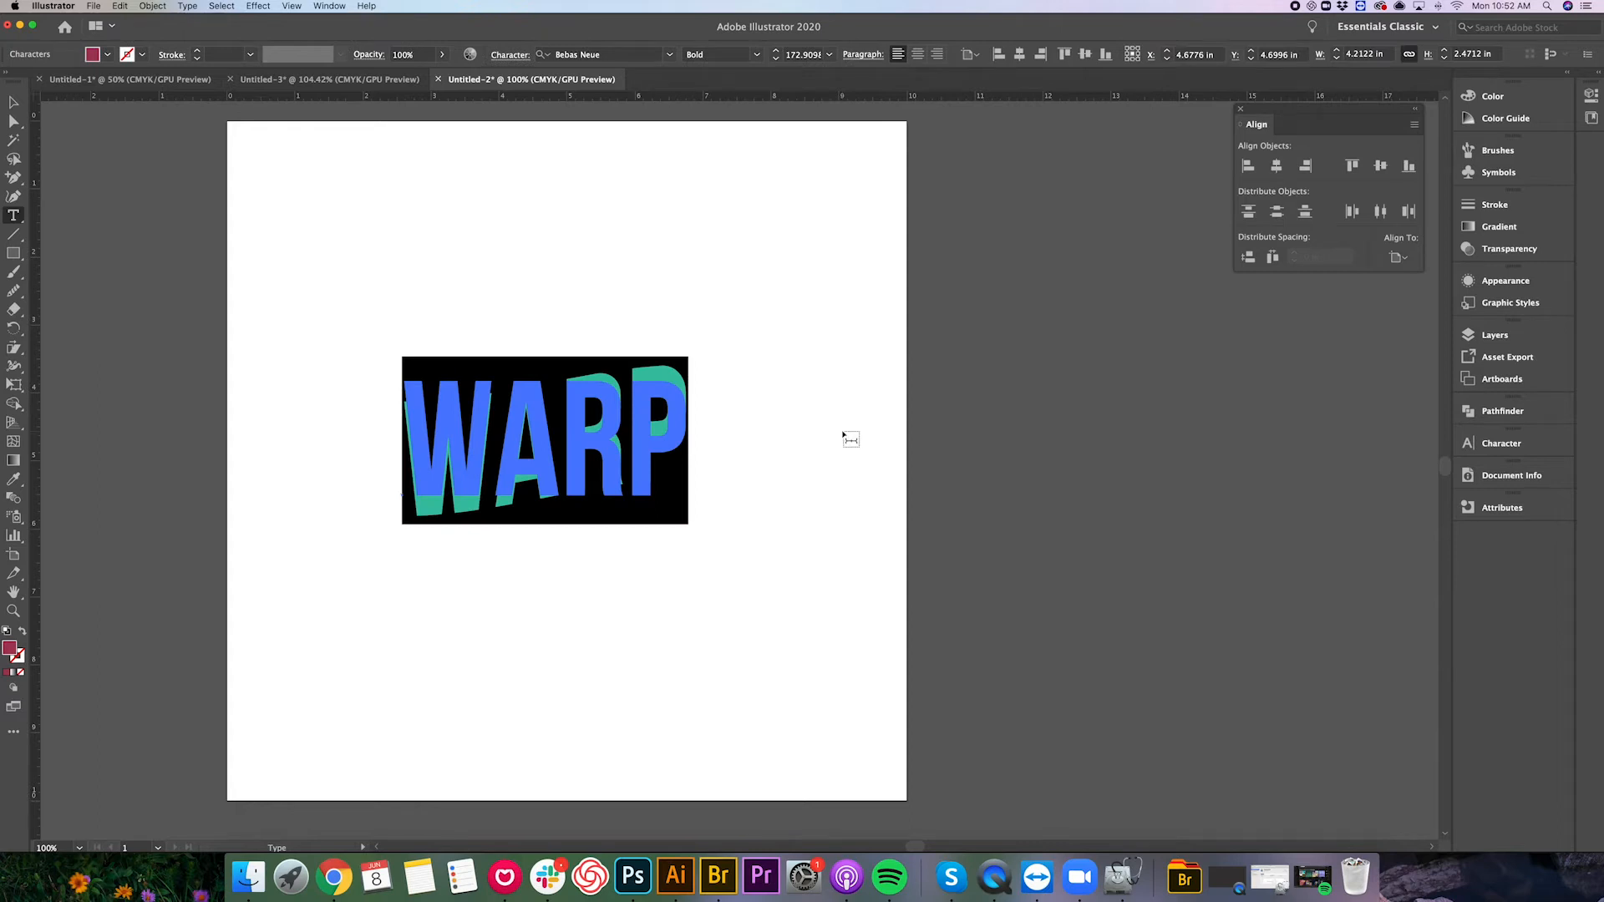
text(FLAG)
key(Escape)
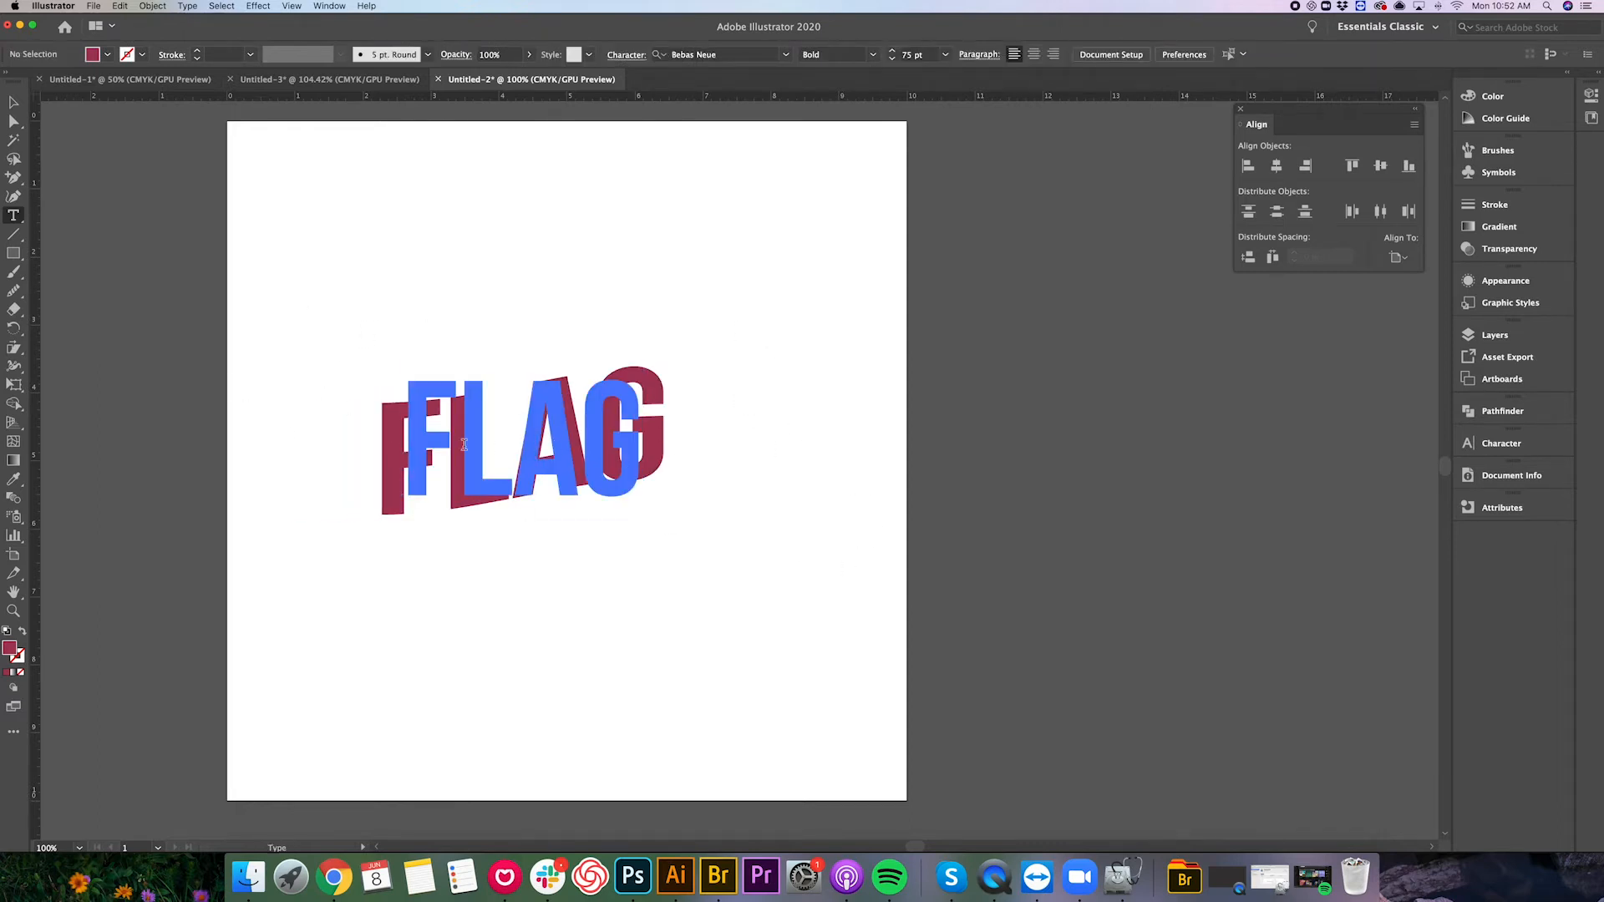
Replace the wording inside the warp envelope with WARPING.
double_click(419, 430)
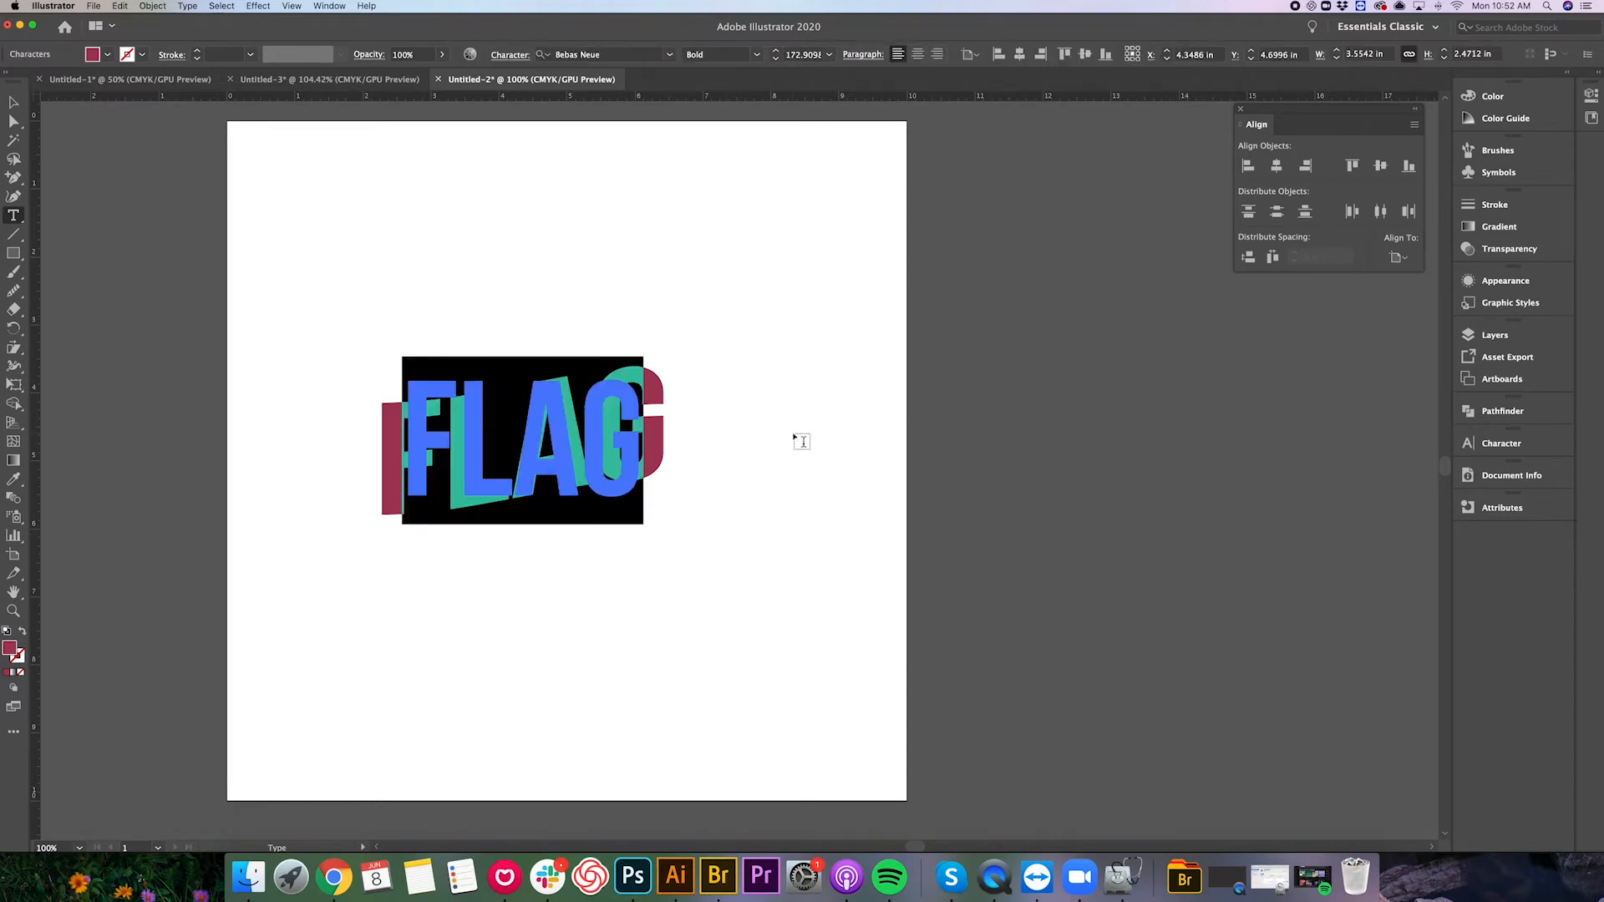
text(WARP)
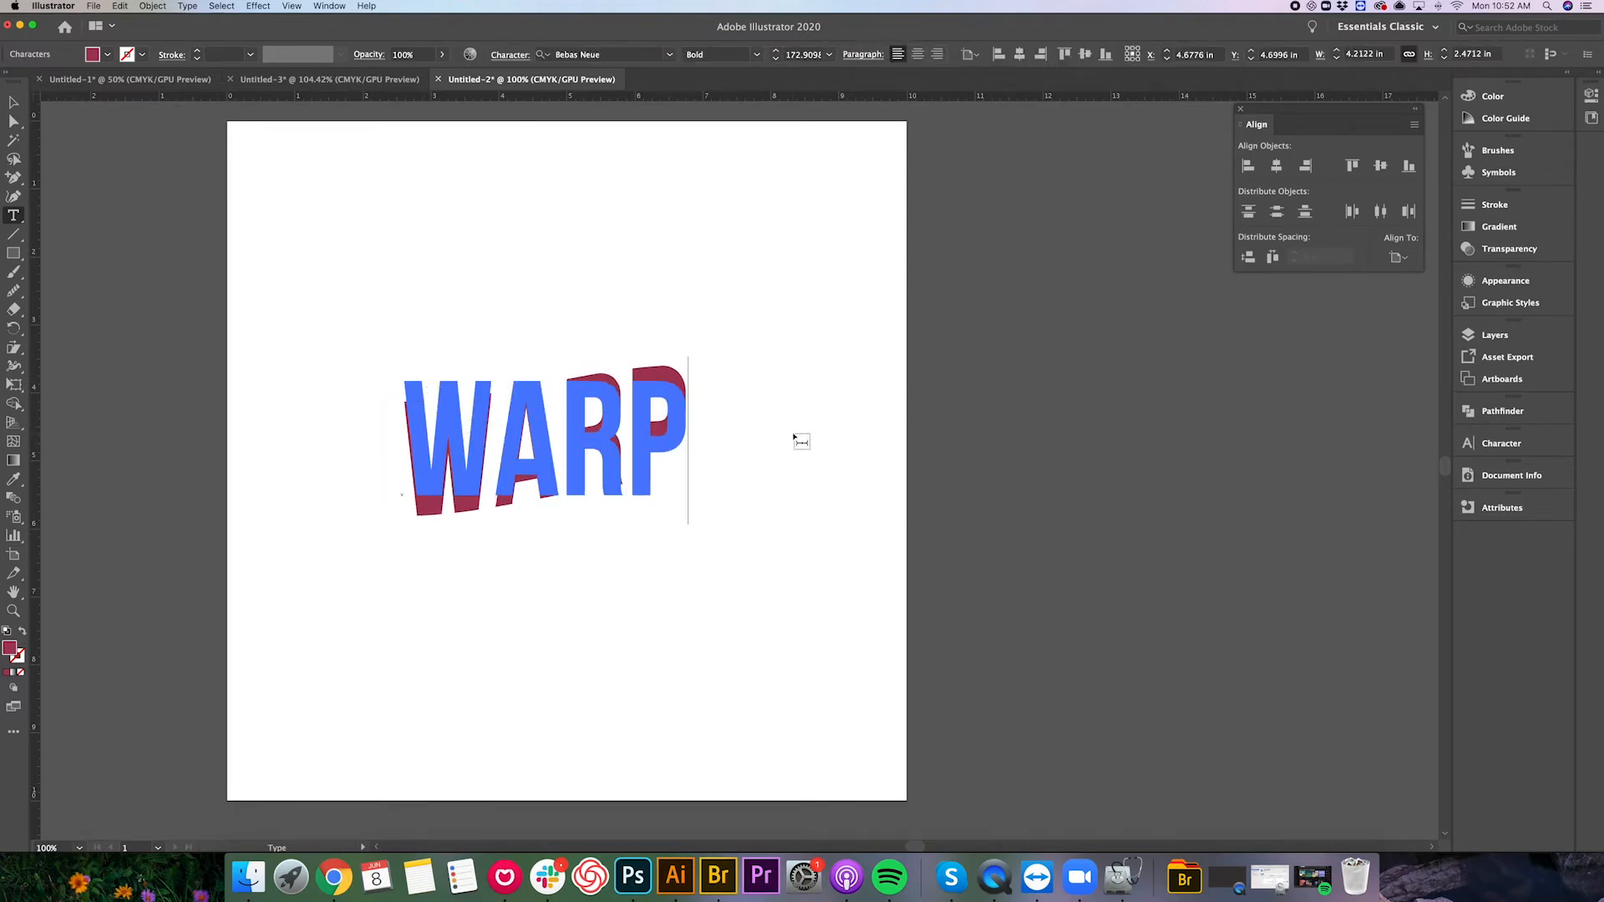
text(ING)
key(Escape)
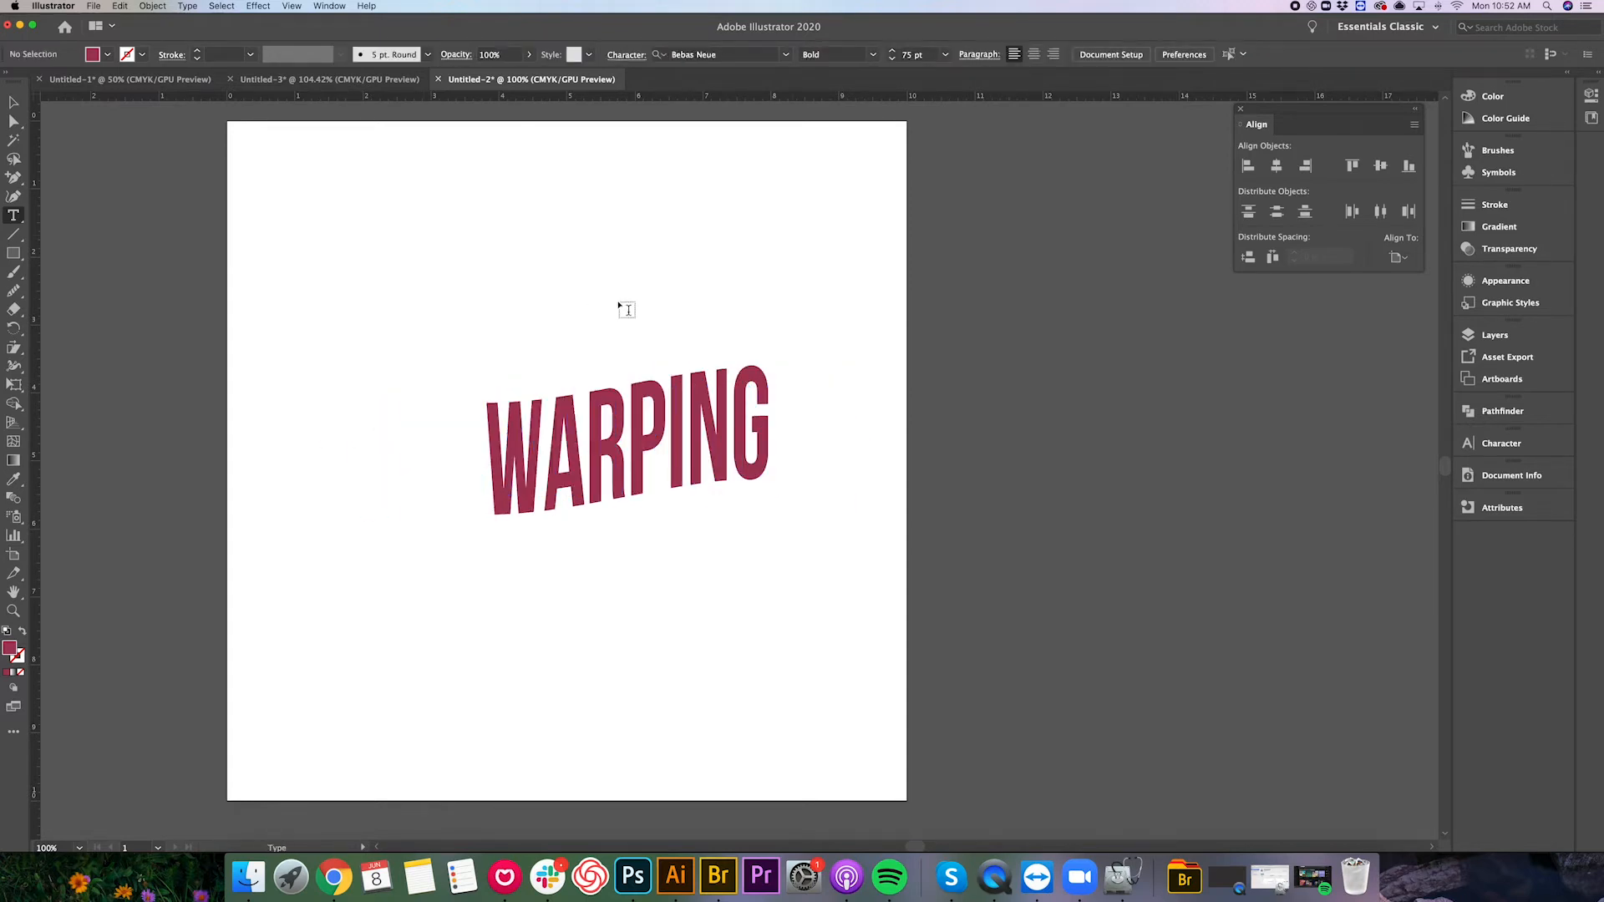
Try repositioning the warped WARPING text on the artboard.
click(13, 102)
drag(646, 451, 457, 351)
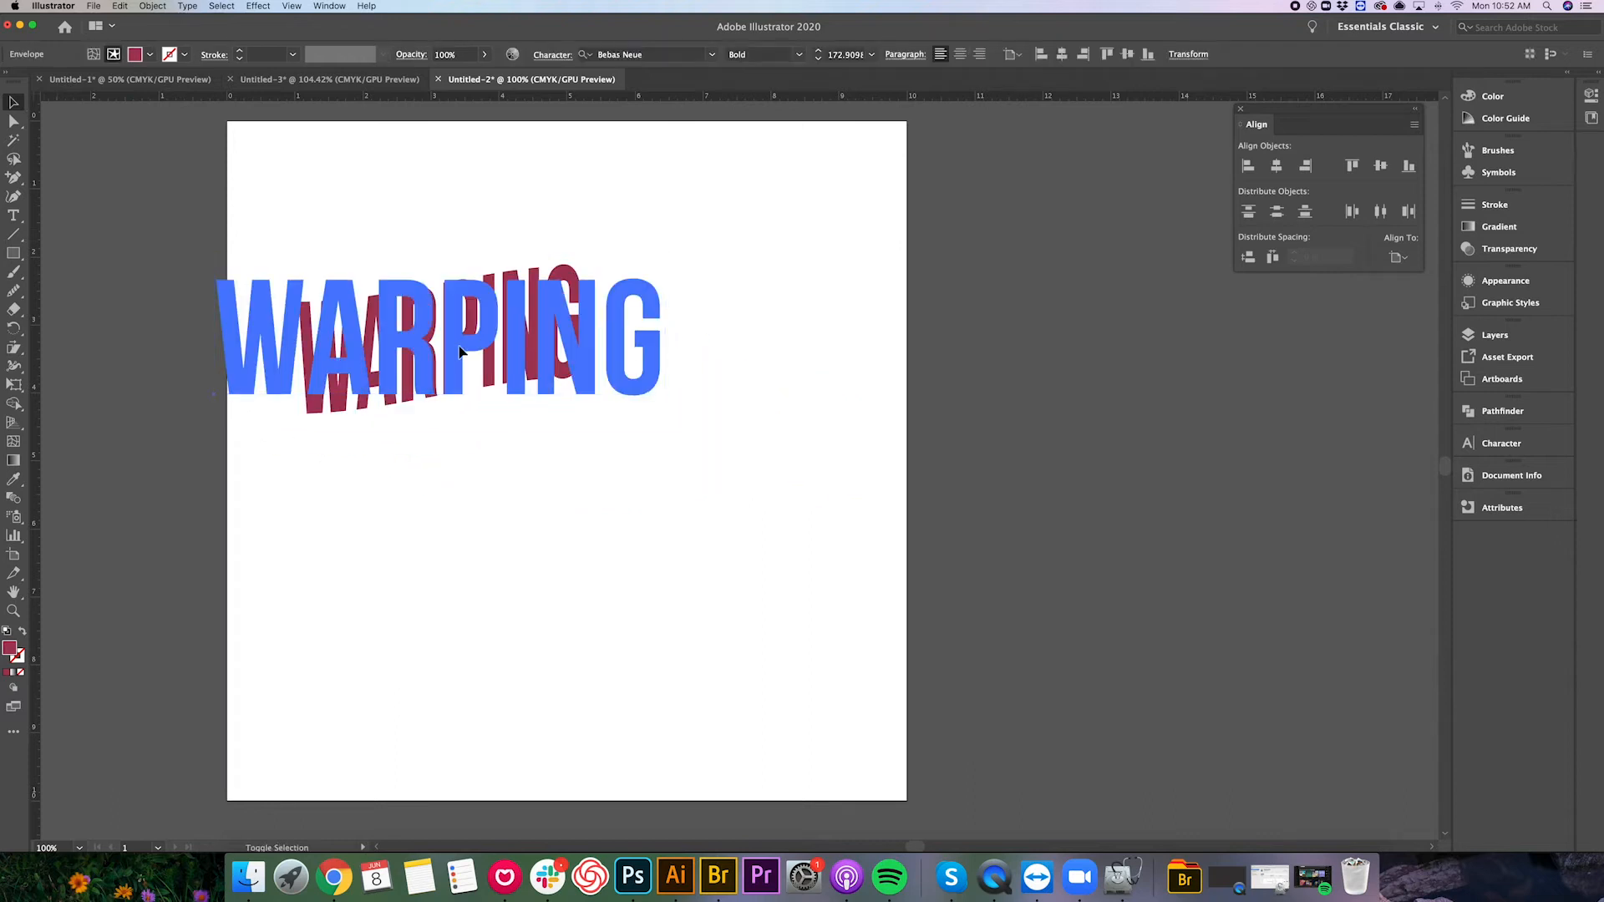
drag(407, 309, 509, 362)
click(519, 529)
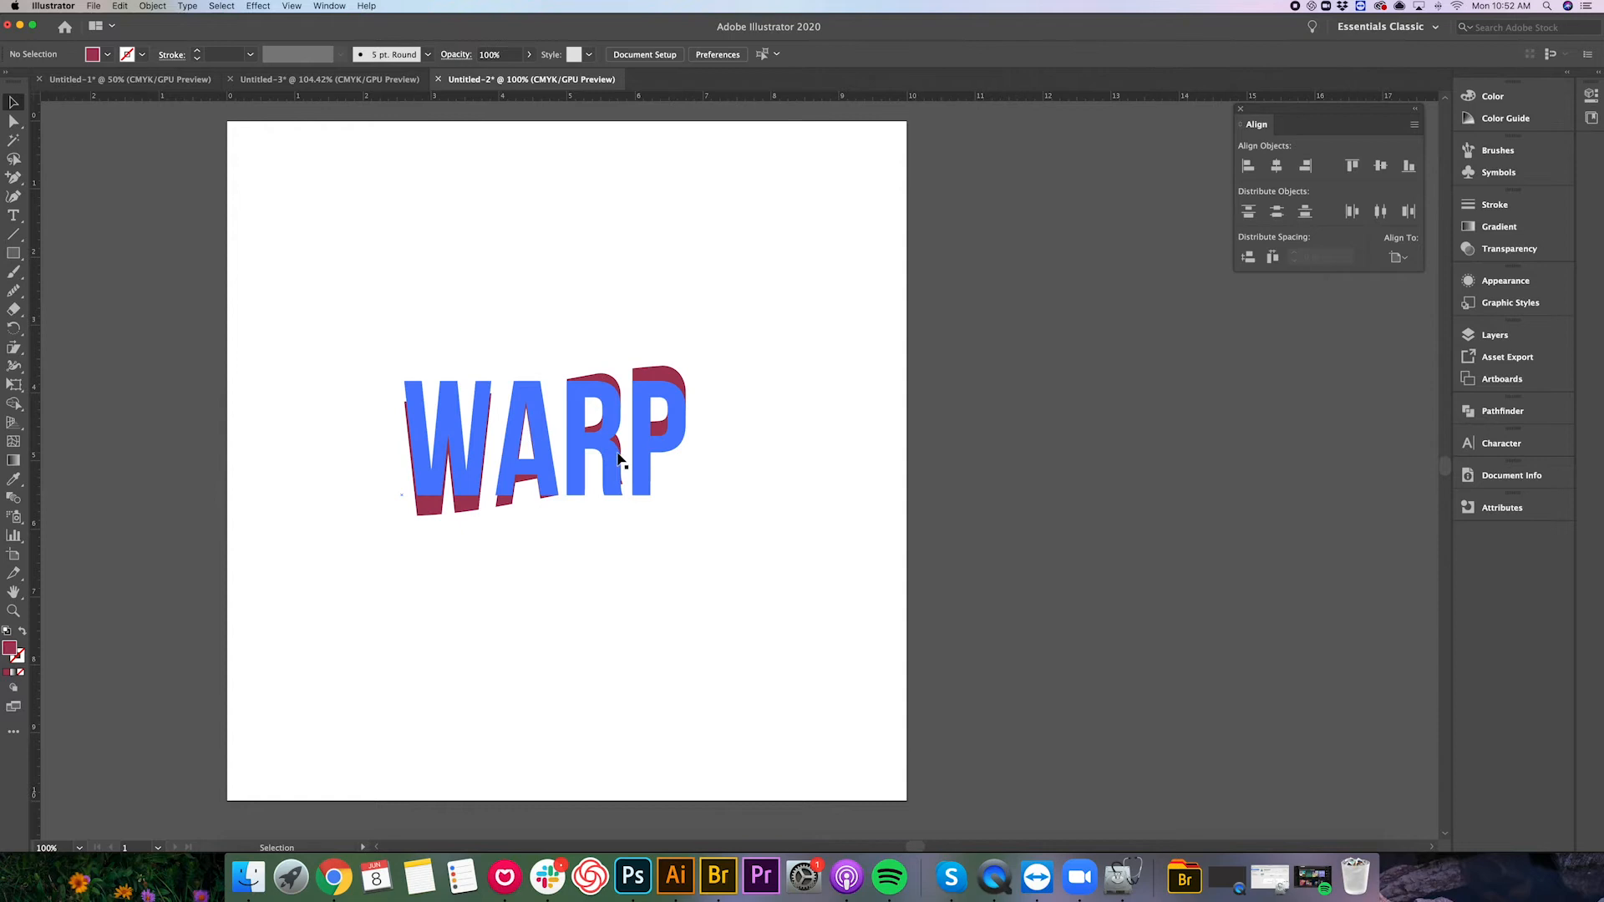
Move the warped WARP text slightly up and left on the artboard, and expand its envelope with Object and Fill enabled.
drag(615, 456, 570, 385)
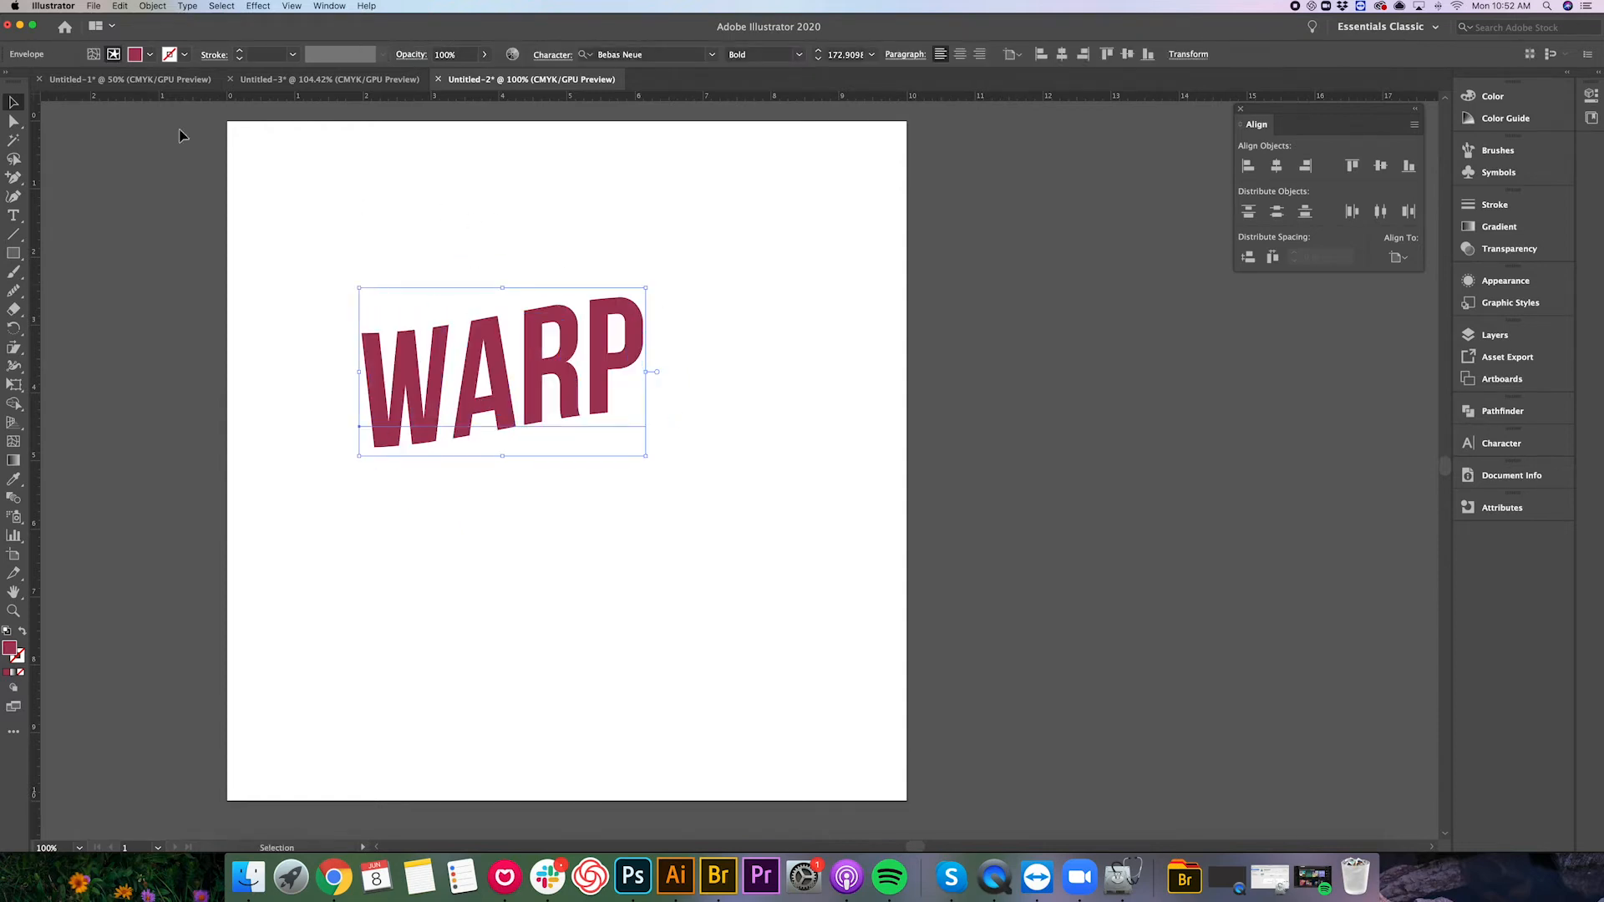
click(94, 54)
click(153, 6)
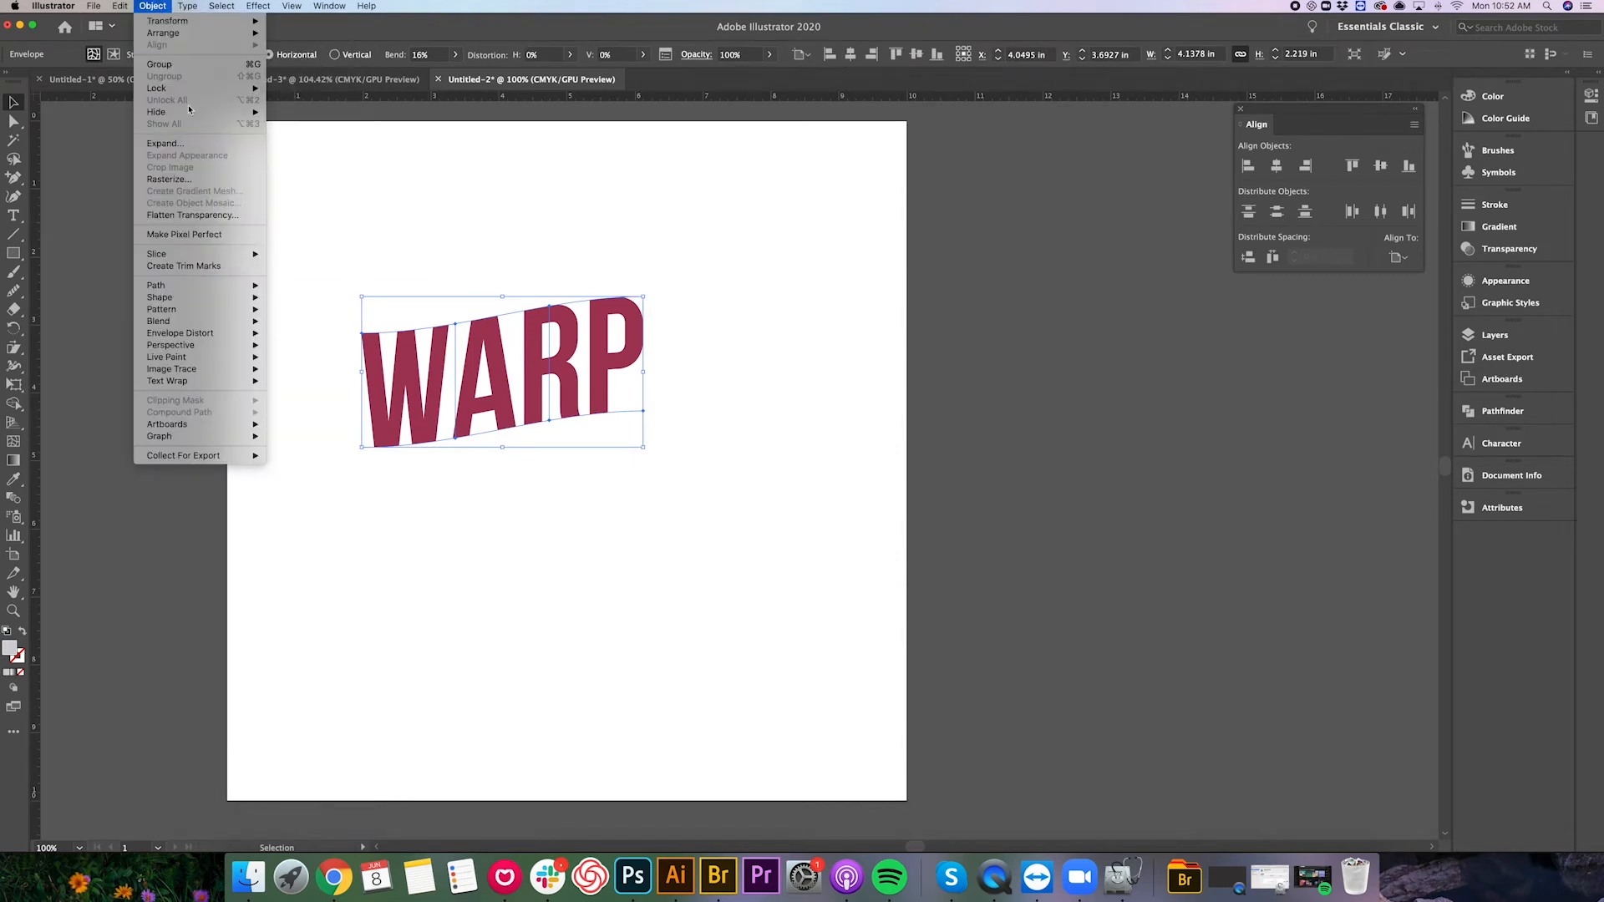
click(164, 144)
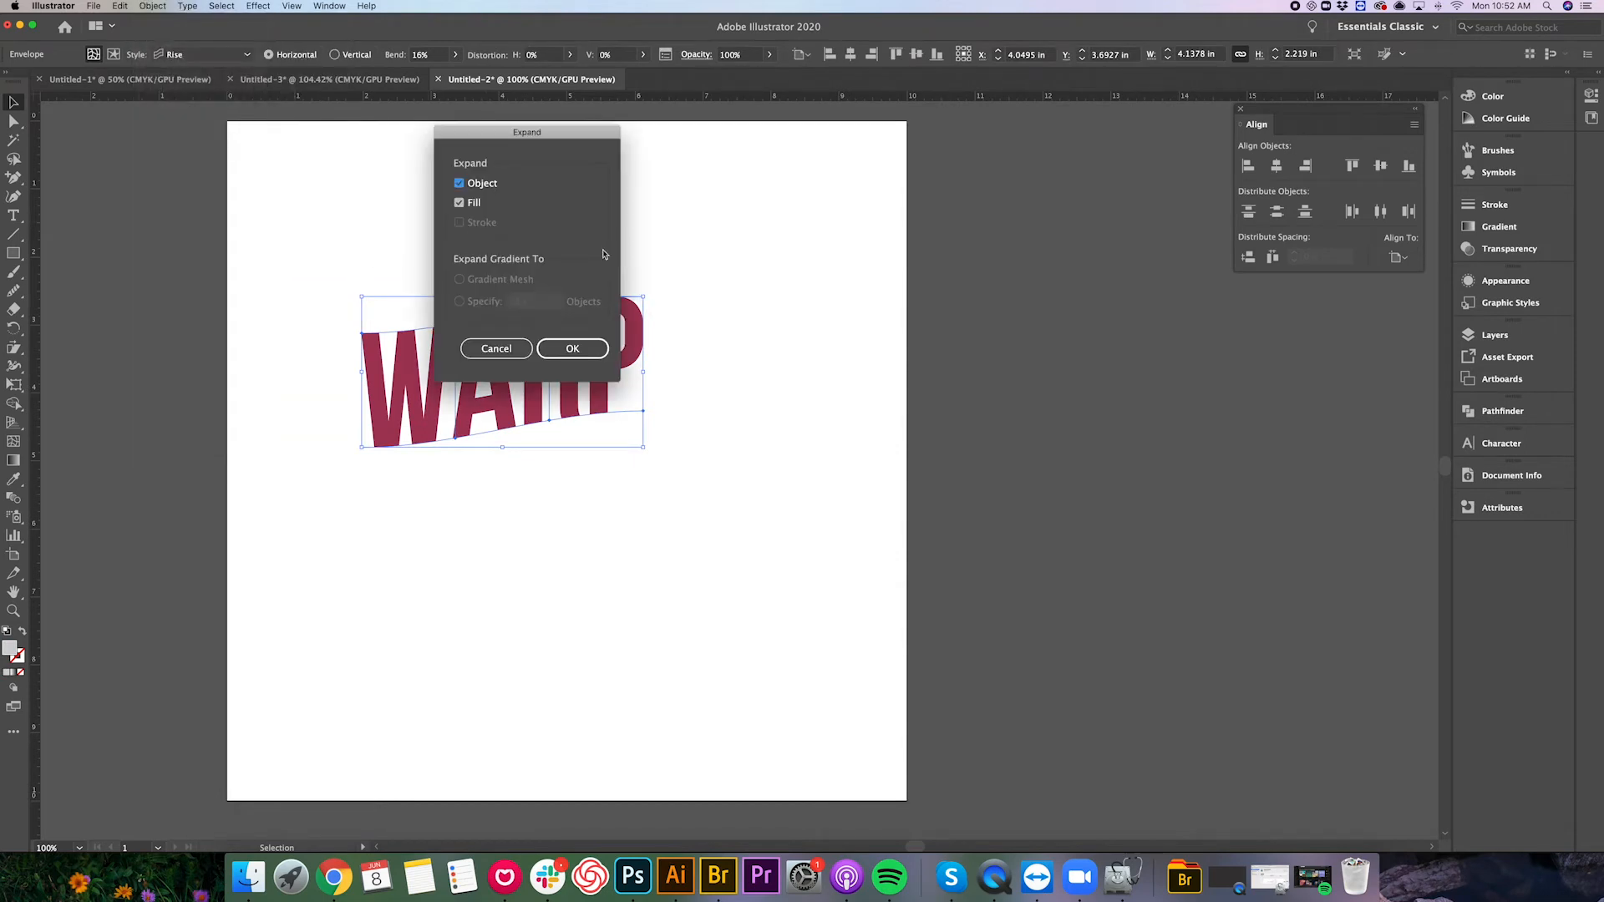
click(588, 351)
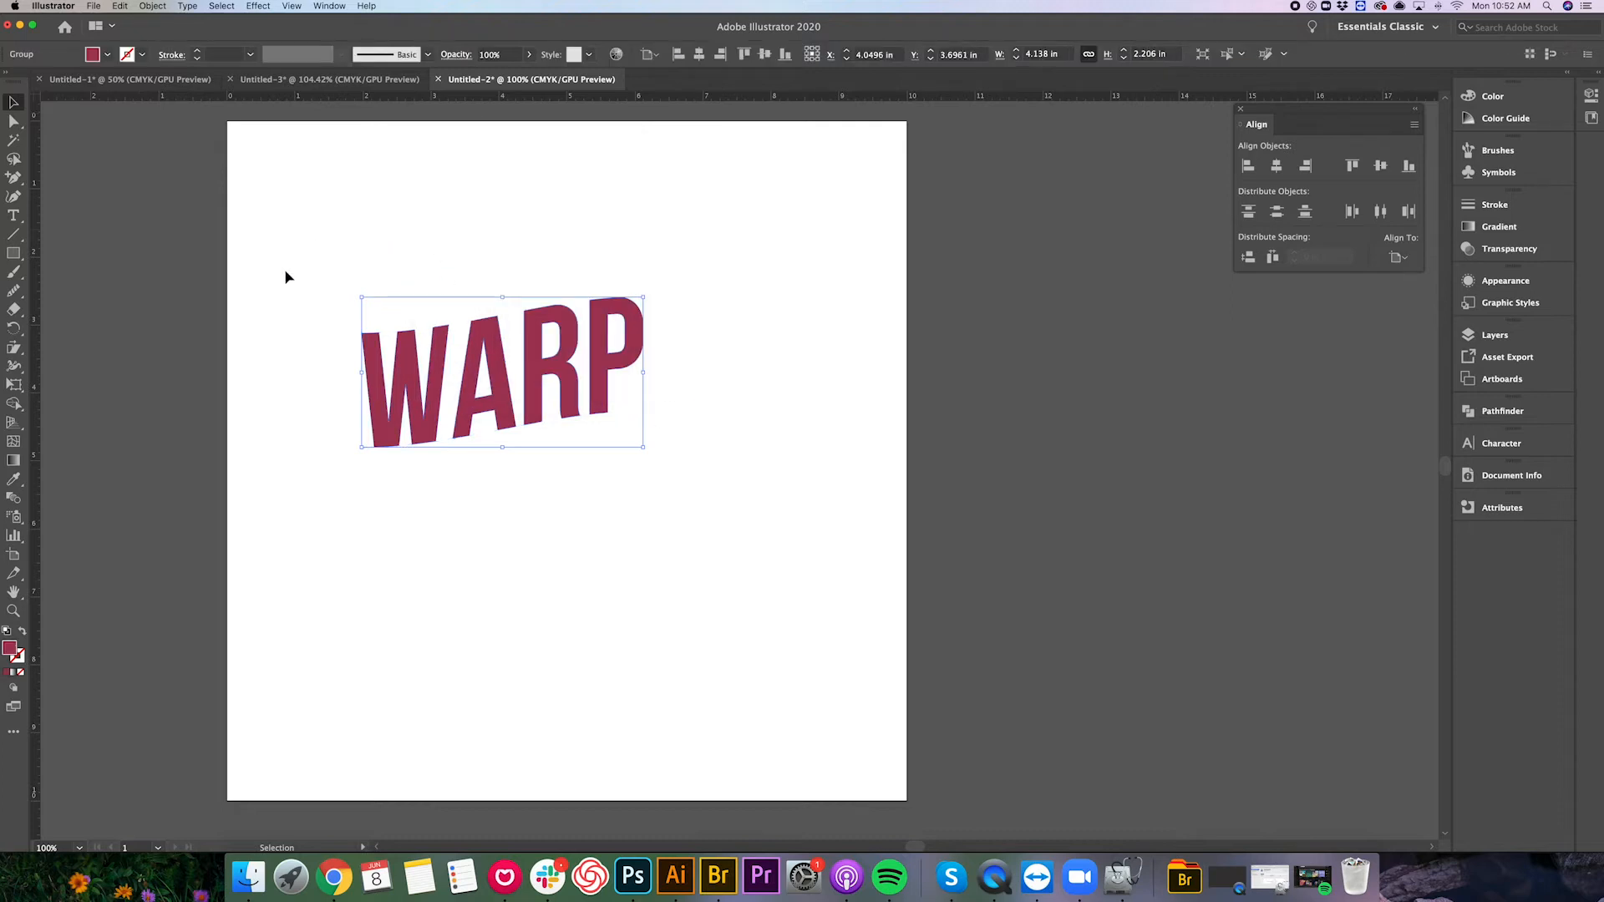
Try reshaping the expanded W by moving the anchor point at its upper-right corner with the Direct Selection tool.
click(318, 274)
click(493, 334)
key(super+equal)
key(super+equal)
key(super+equal)
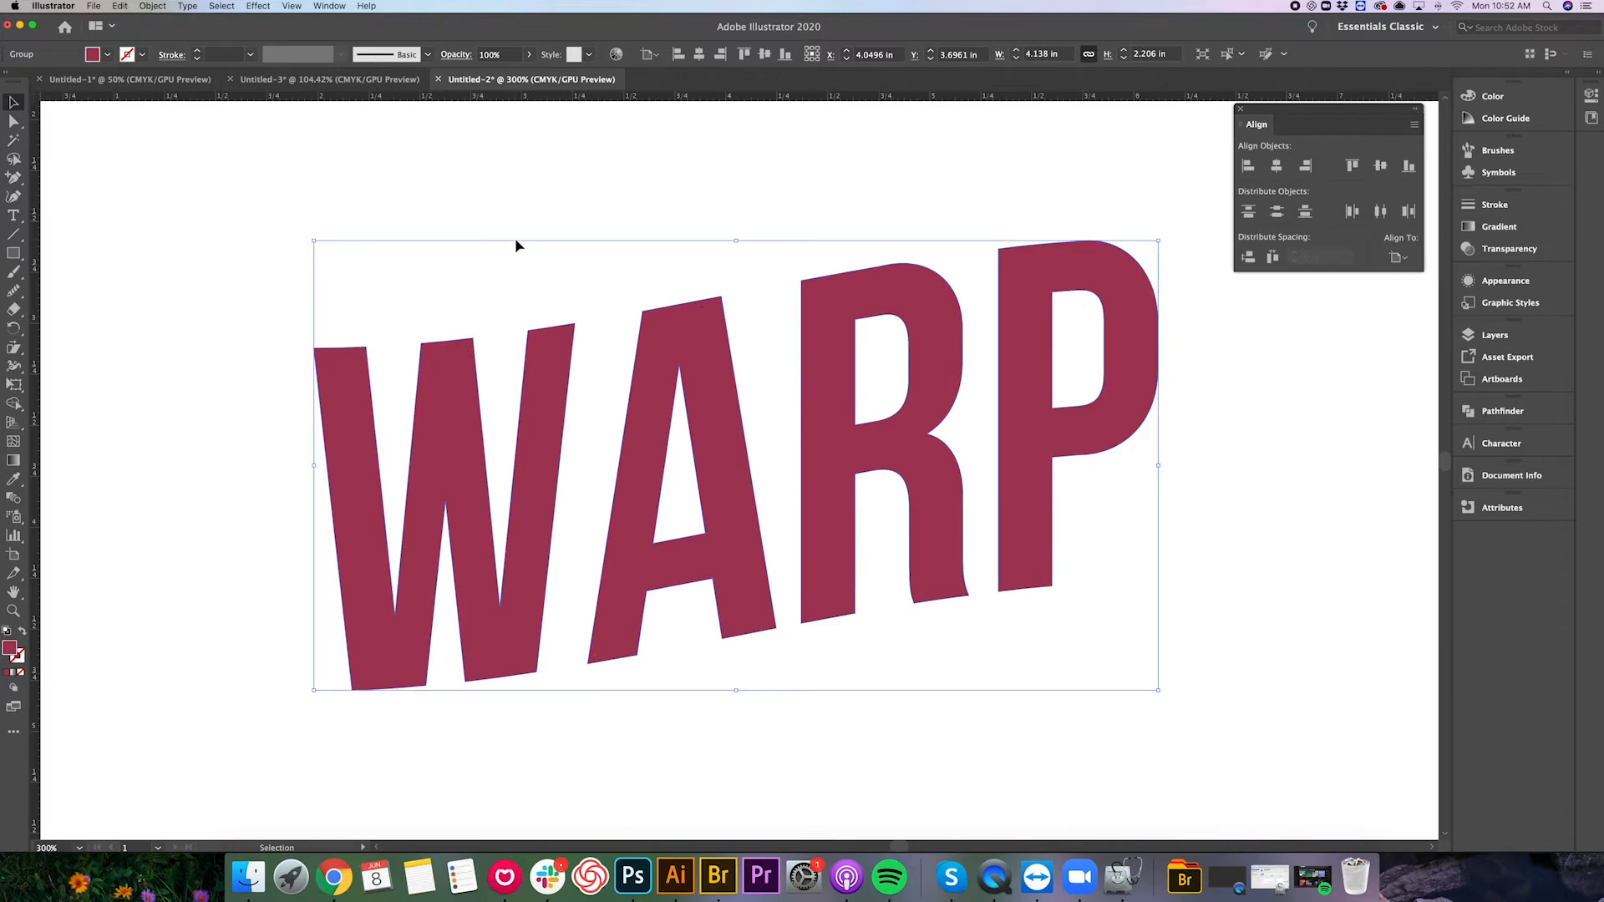
click(519, 244)
click(6, 124)
click(574, 324)
drag(567, 332, 559, 341)
click(618, 342)
Undo the anchor point edit on the W and reselect the whole WARP group.
key(super+z)
key(super+z)
click(150, 225)
key(v)
key(super+0)
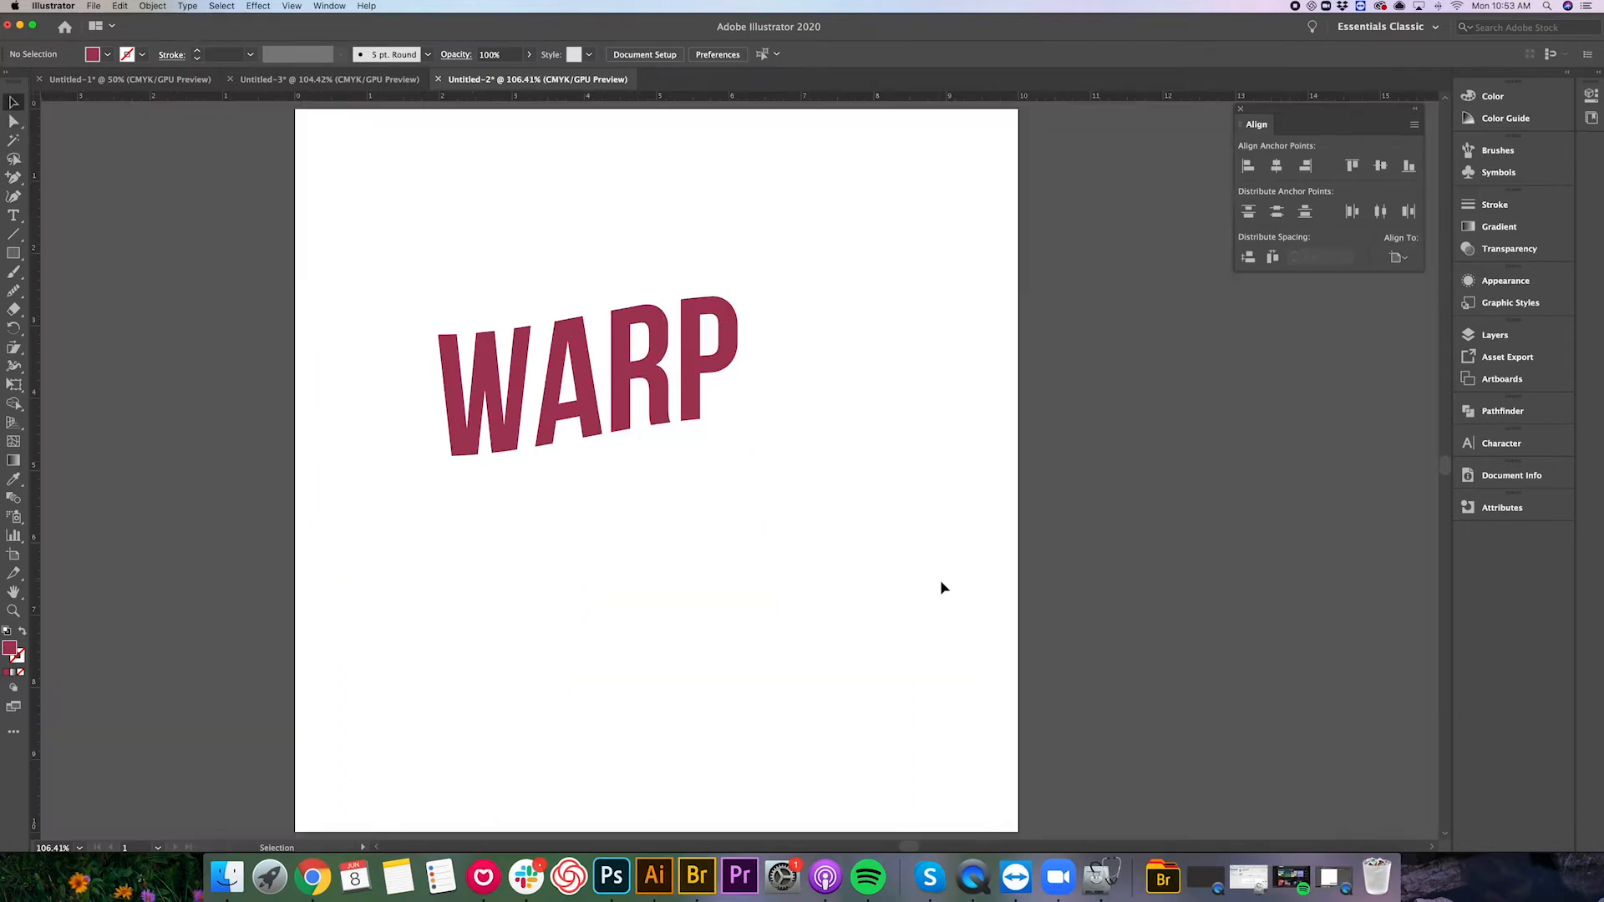
click(699, 426)
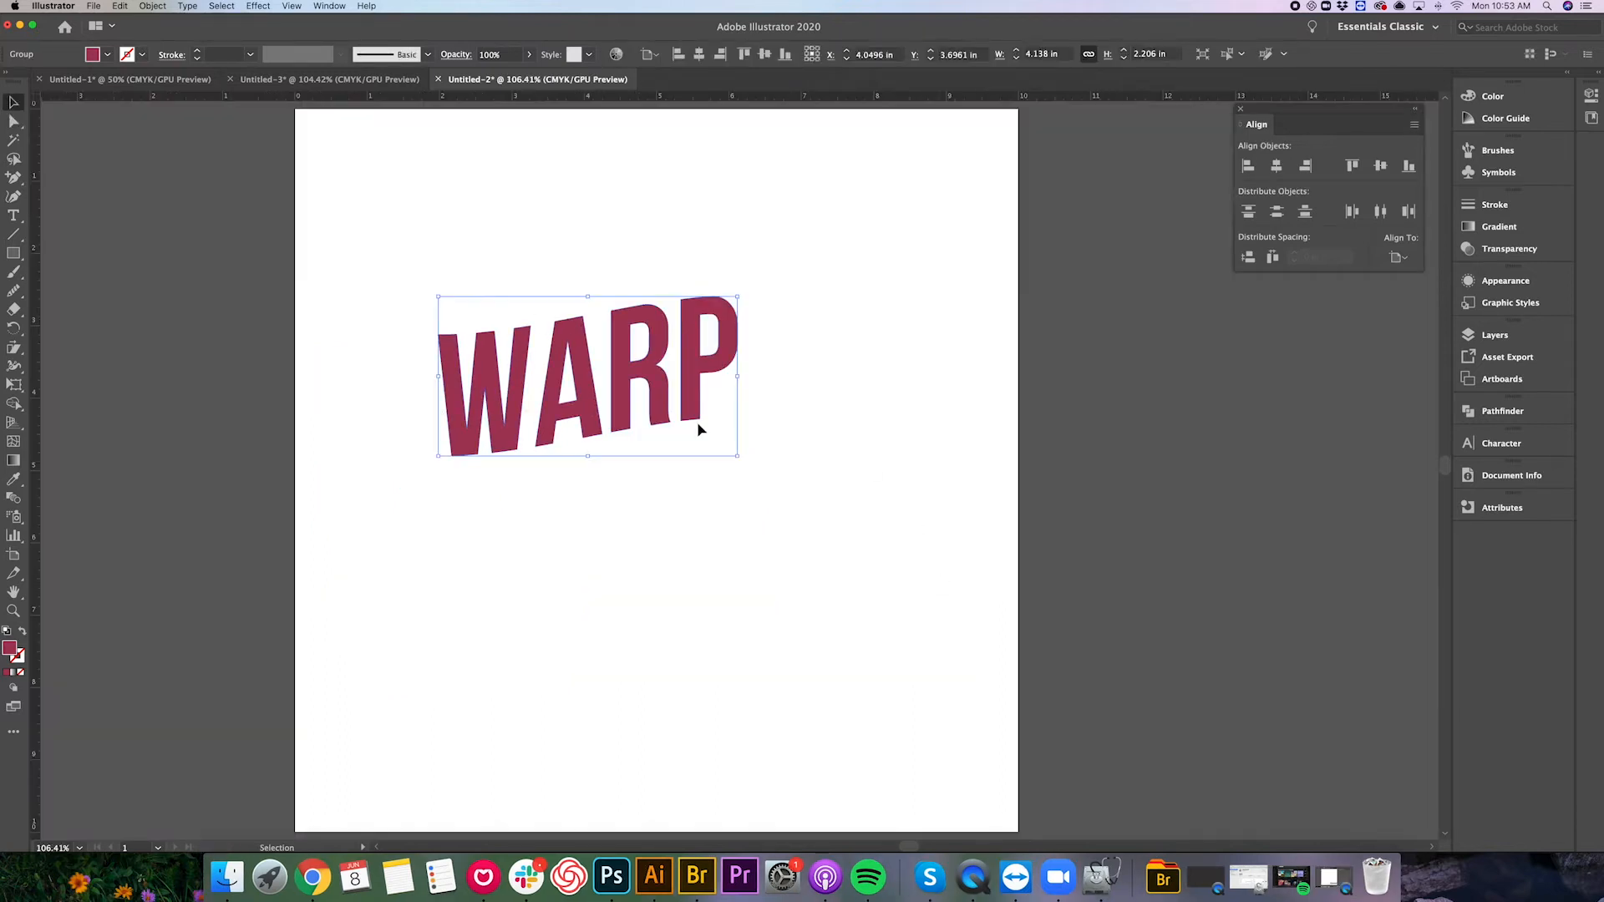
Delete the WARP group and draw a filled rectangle about 5.47 × 3.70 in on the upper part of the artboard.
key(Delete)
click(14, 253)
drag(371, 191, 768, 458)
key(v)
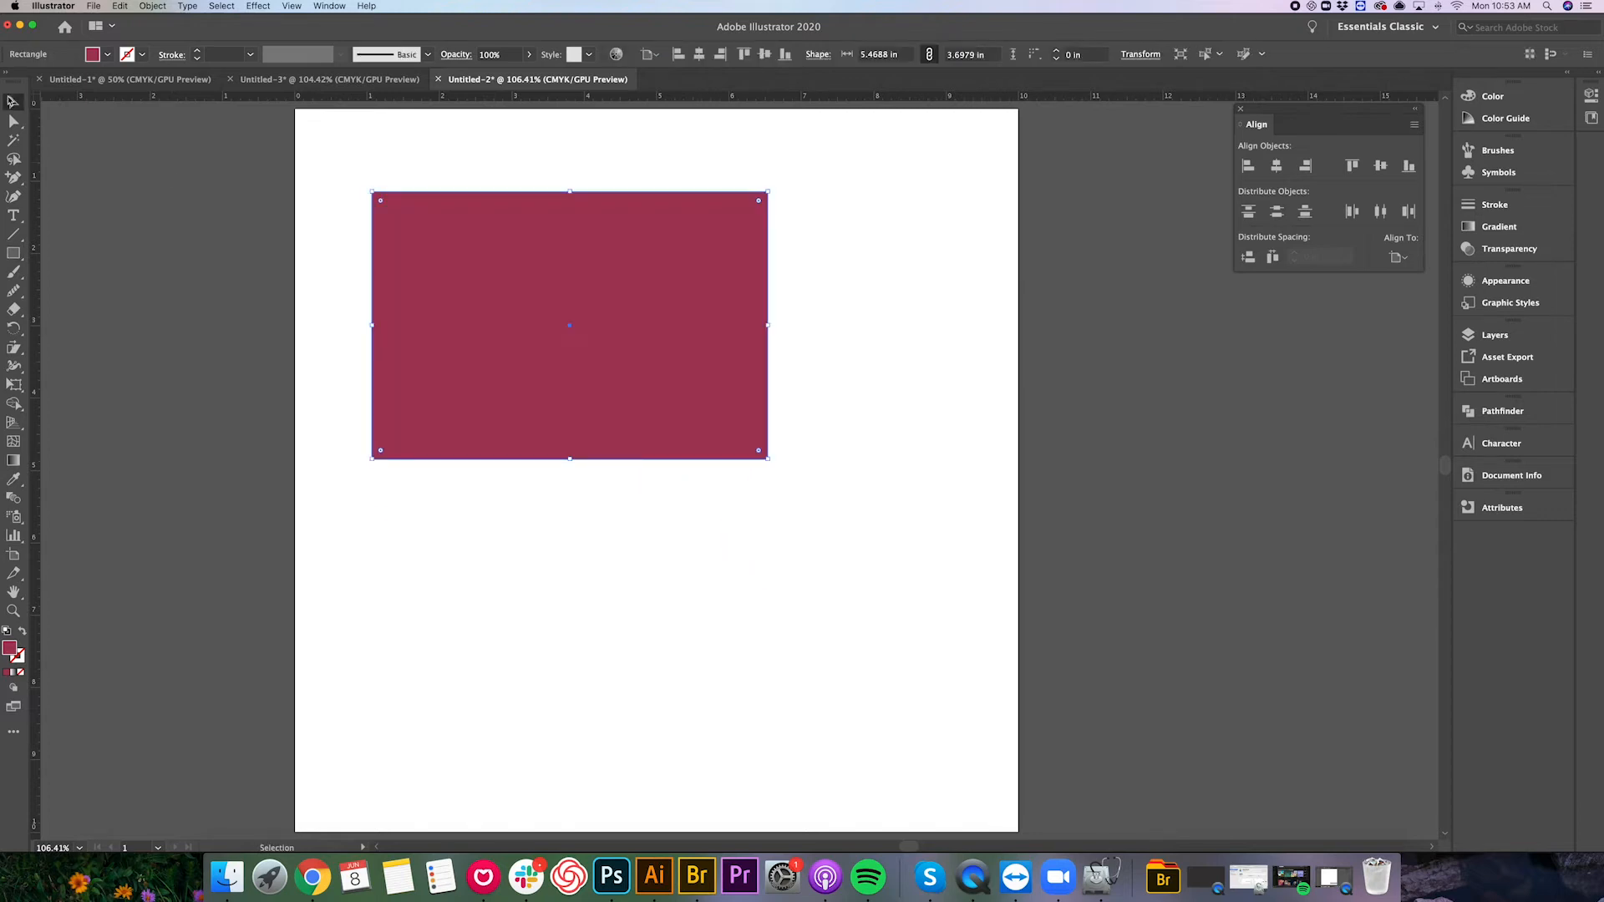
Apply Envelope Distort Make with Warp to the rectangle, trying the Flag style and then the Arc style.
click(155, 6)
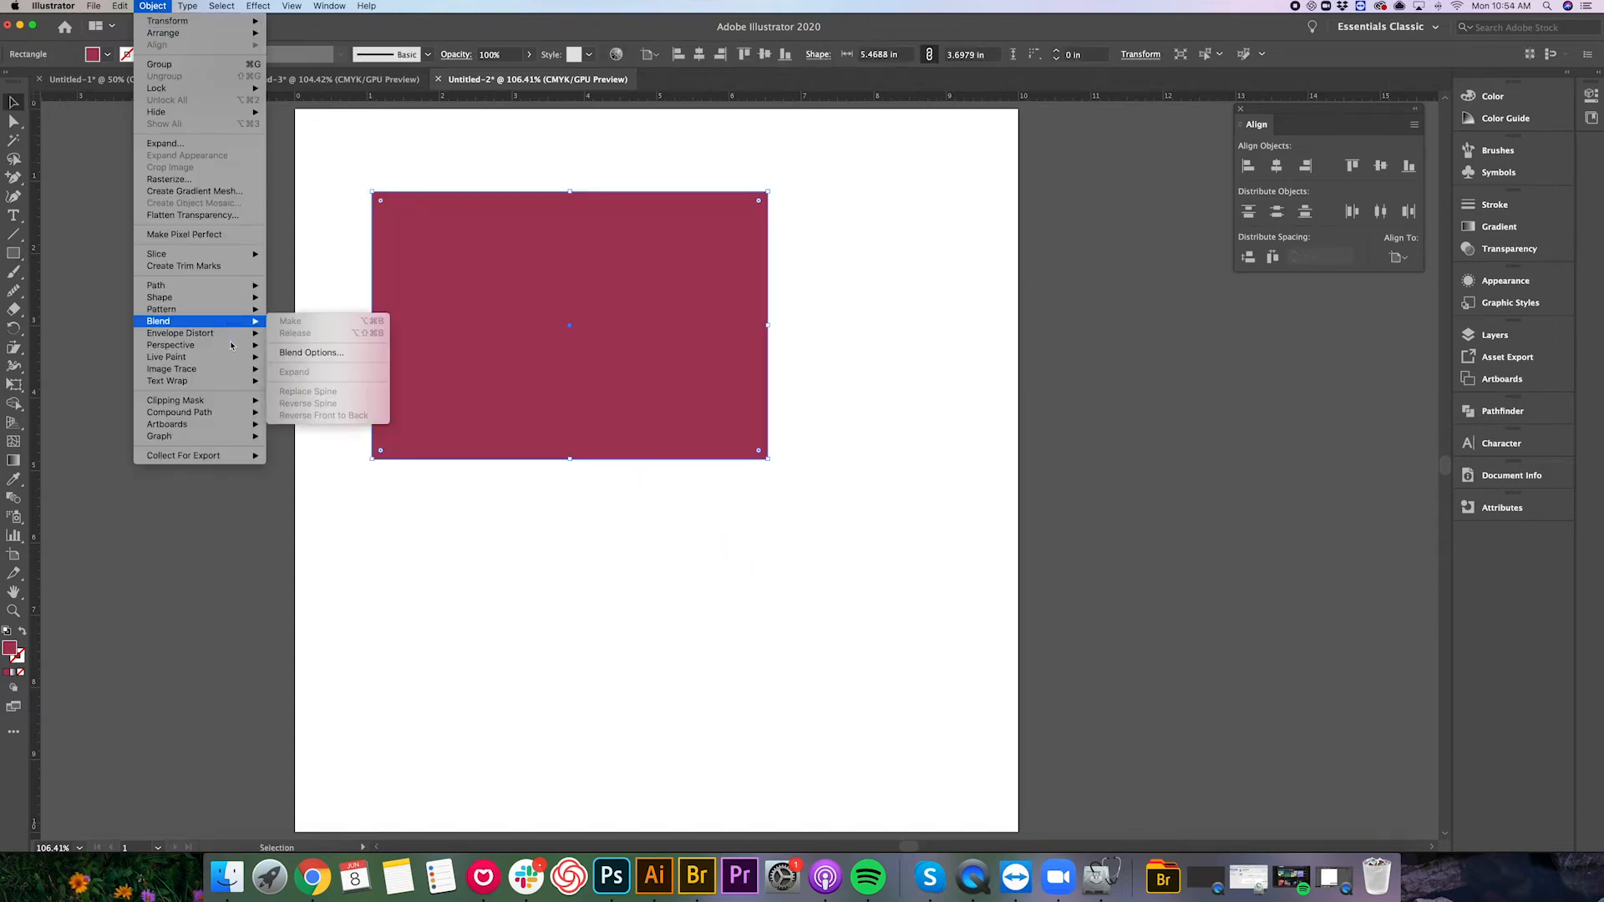
mouse_move(236, 334)
click(292, 335)
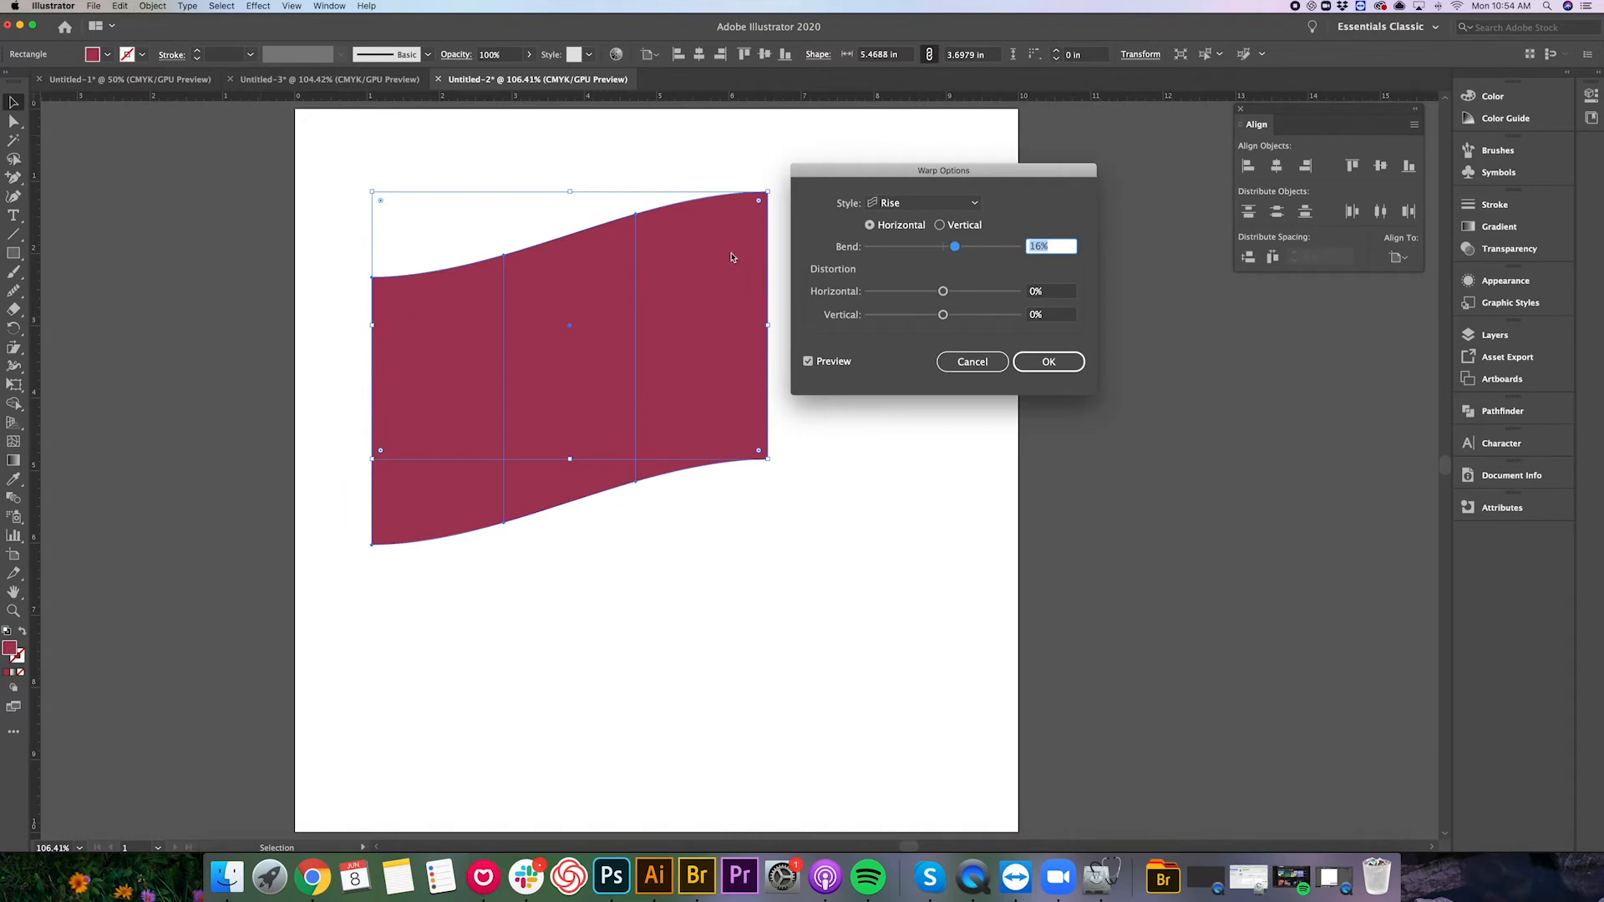
click(923, 203)
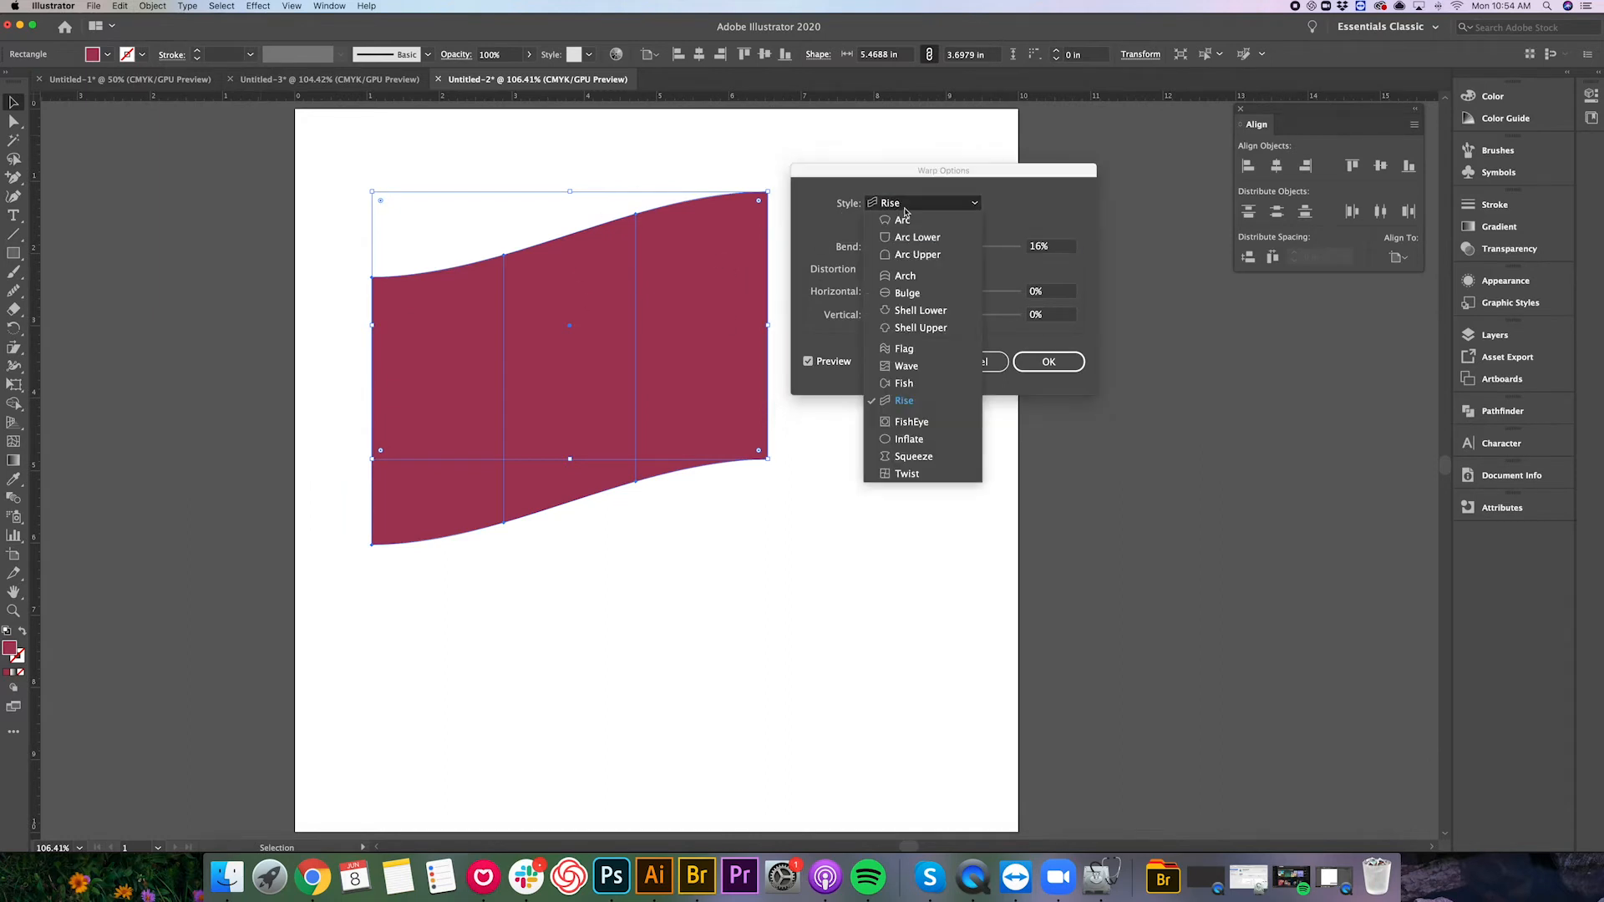
click(911, 346)
click(900, 206)
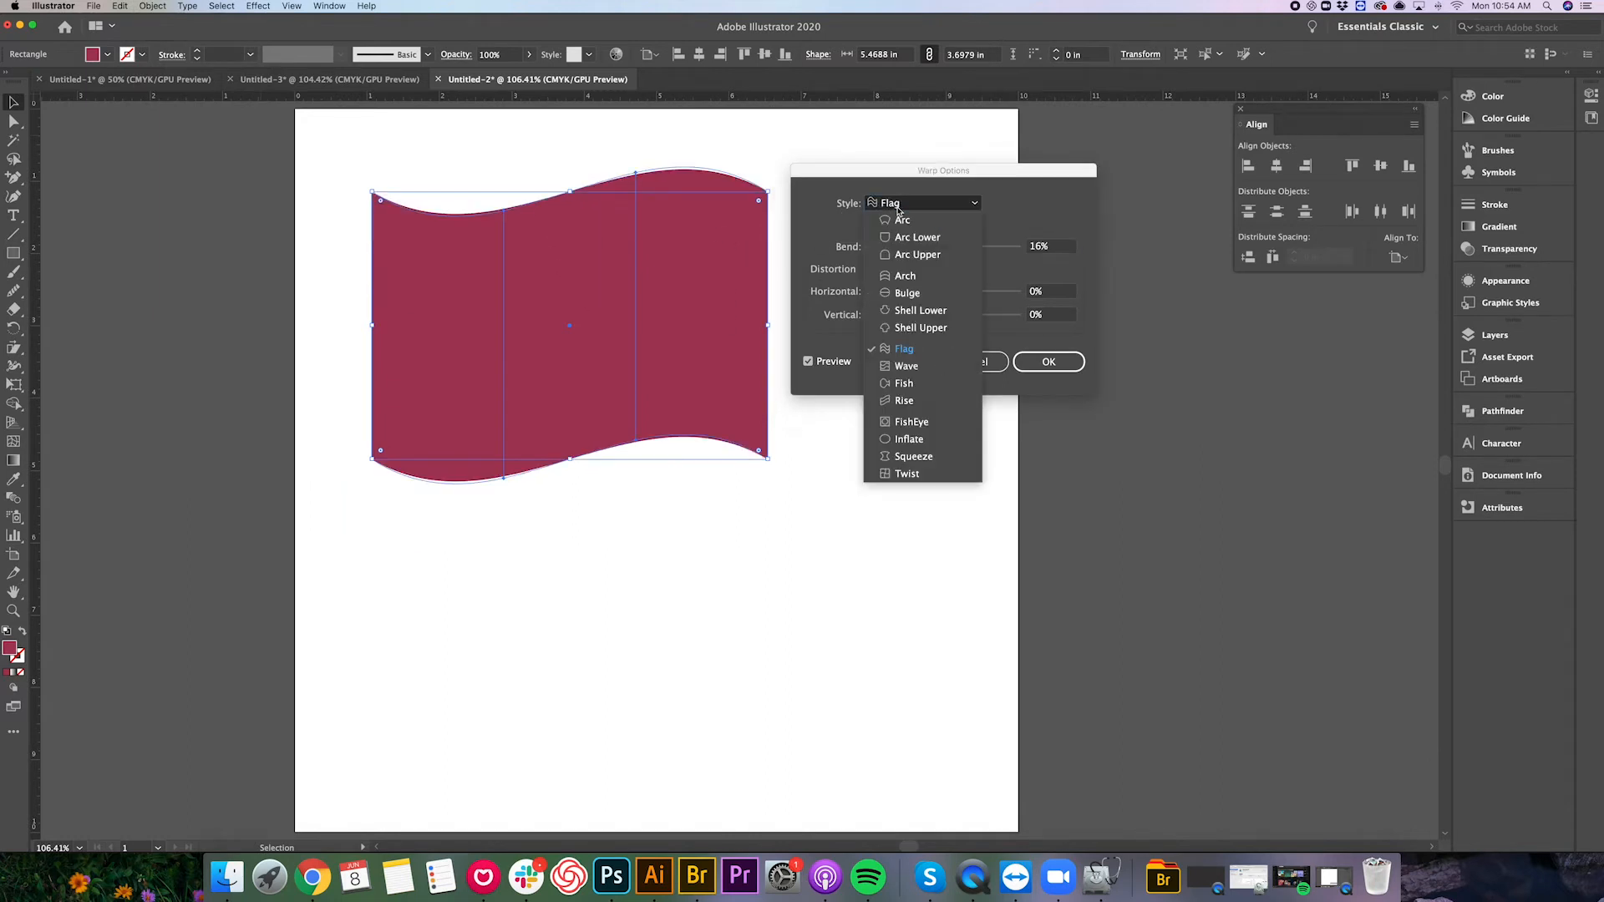
click(903, 224)
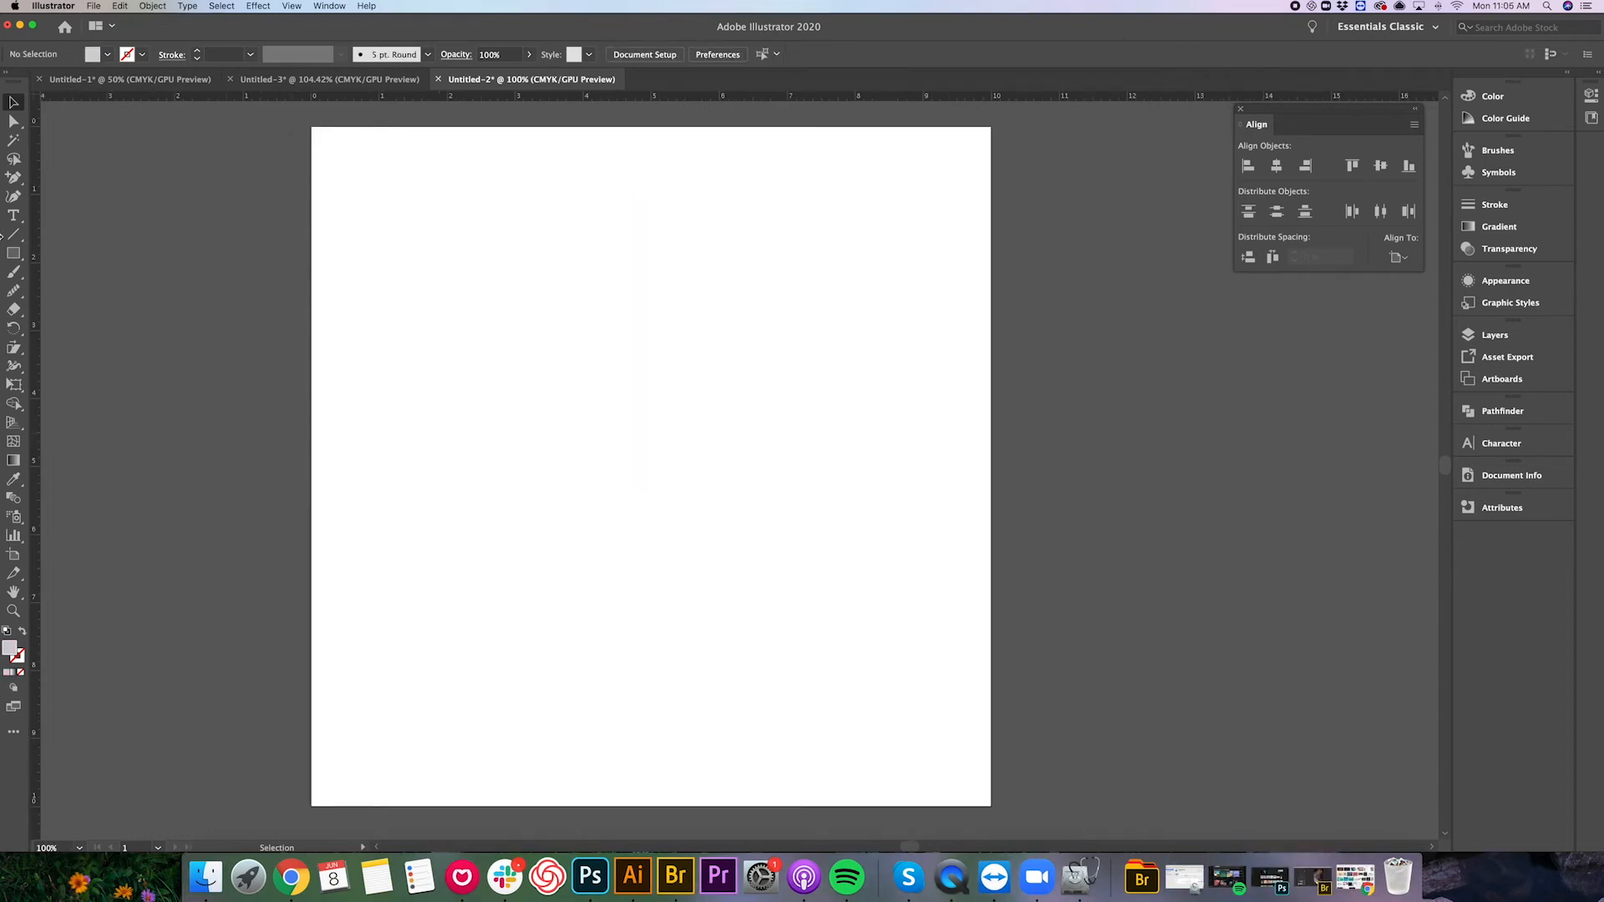
Draw a circle about 4.87 in in diameter on the artboard and swap its fill and stroke to leave only a grey outline.
click(13, 253)
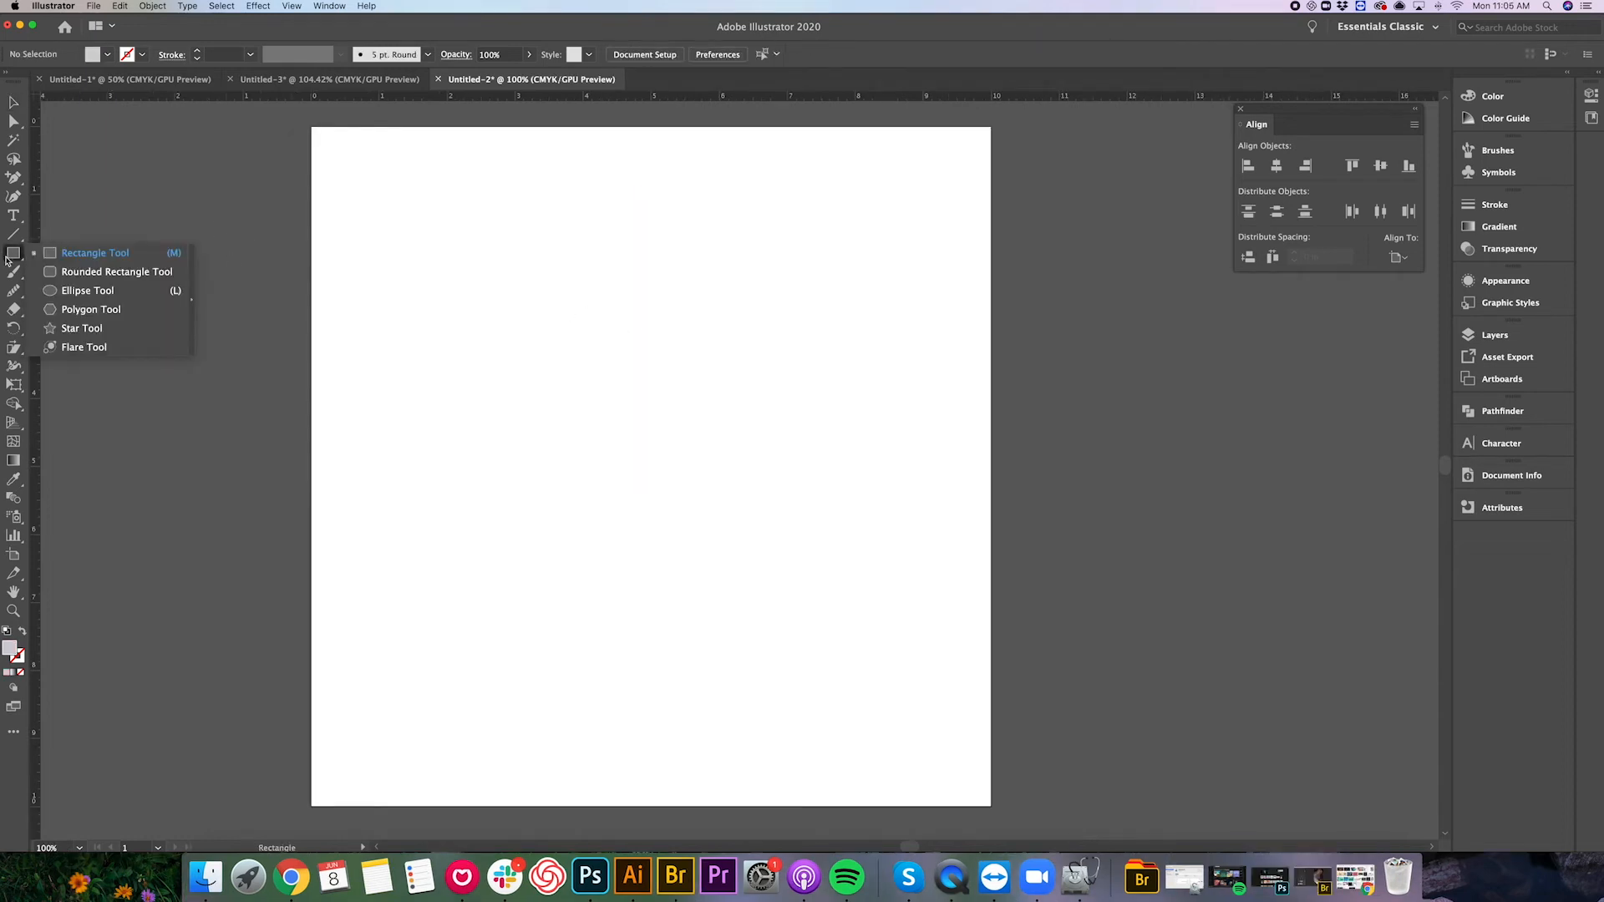
click(99, 290)
drag(438, 221, 771, 503)
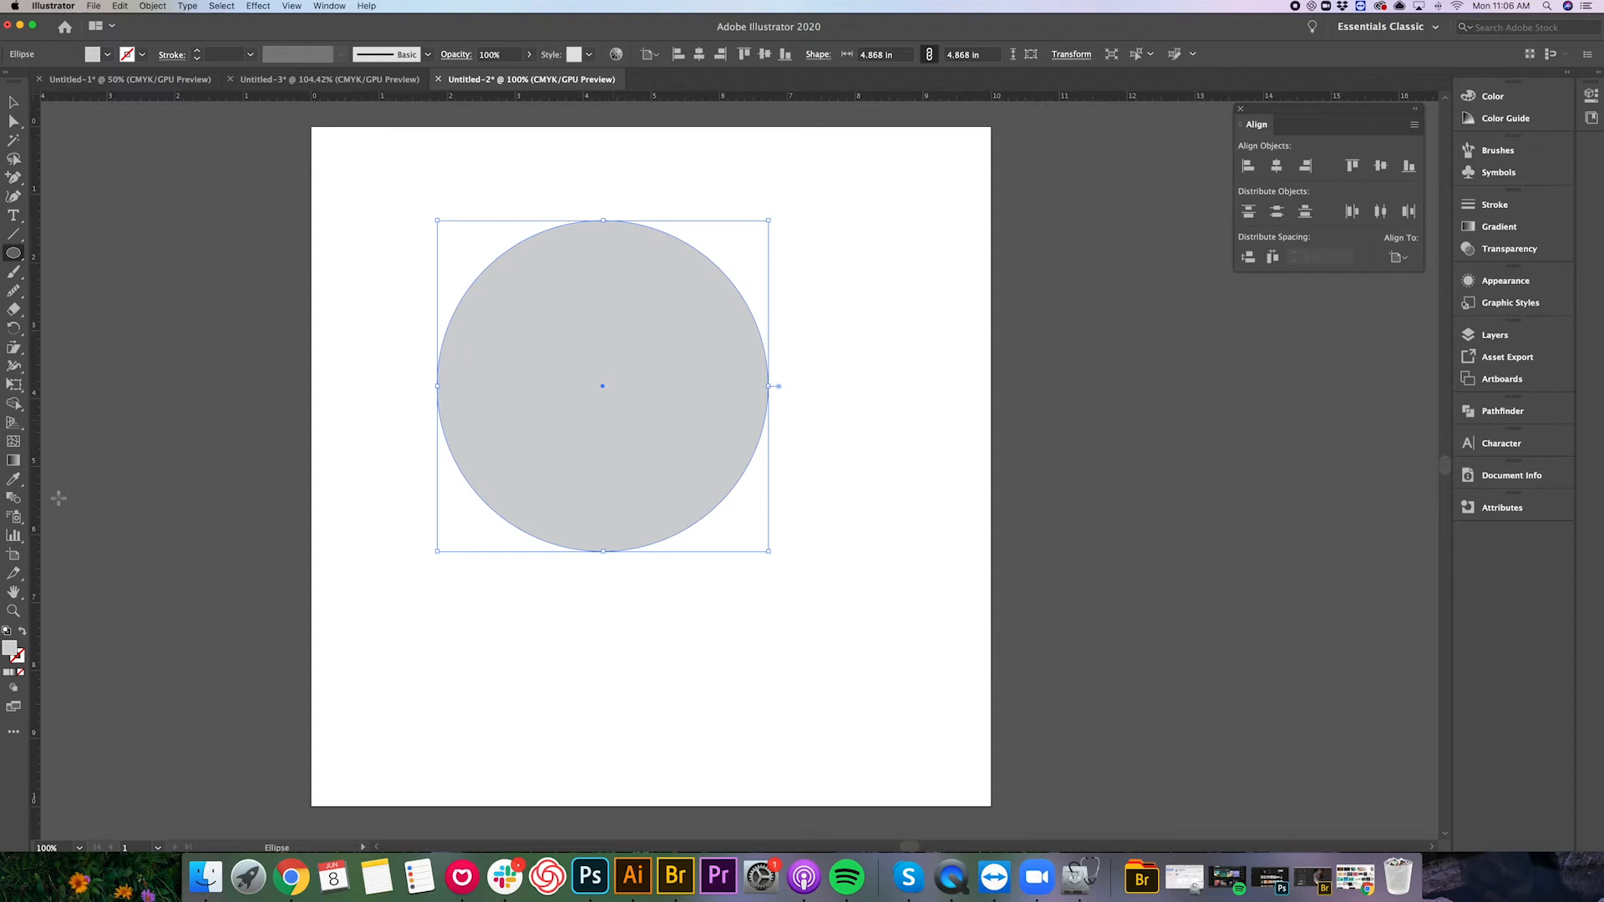
click(23, 632)
click(13, 102)
Add the point text SPHERE below the circle.
click(15, 216)
click(559, 658)
text(SPHEE)
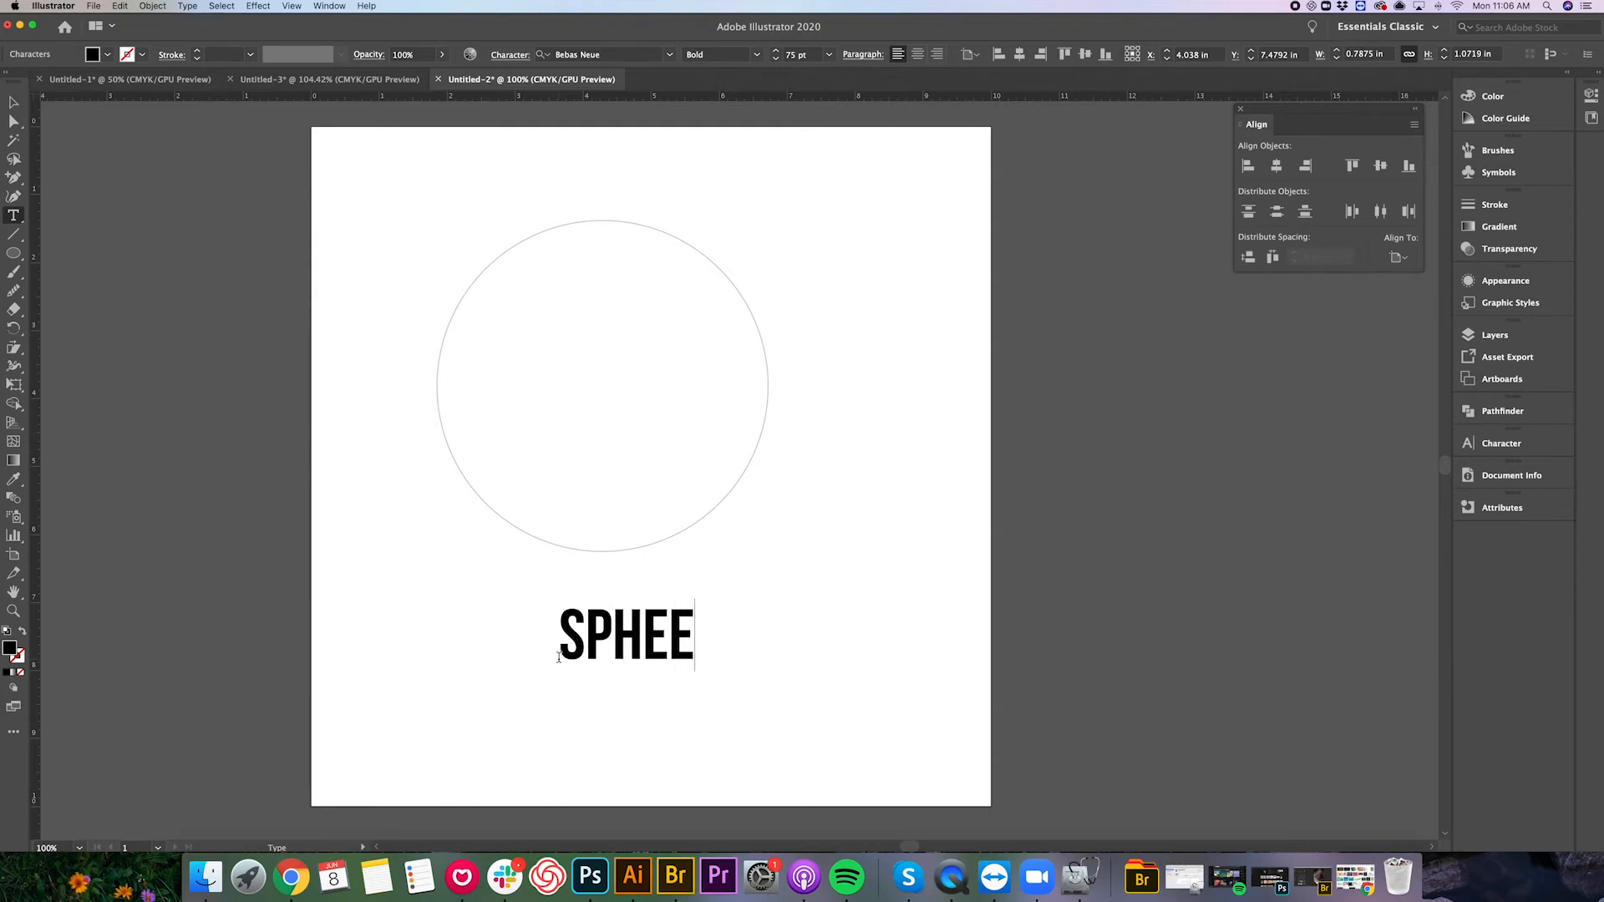
key(BackSpace)
text(RE)
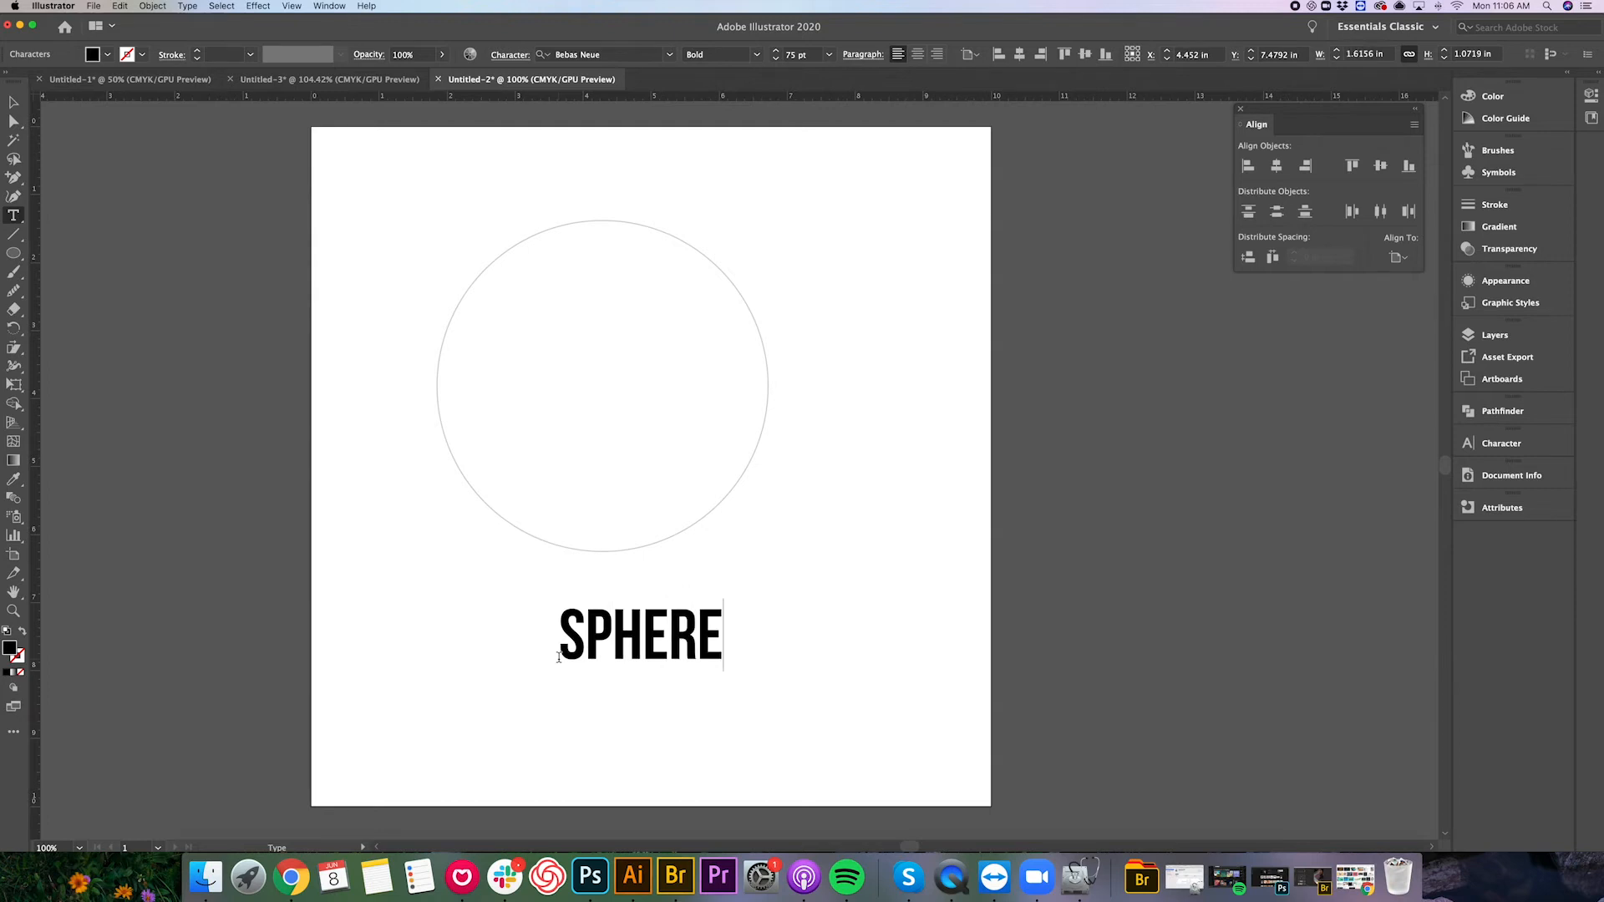
Enlarge the SPHERE text to nearly the circle's width and place it across the circle's middle.
scroll(559, 658, right, 1)
click(10, 100)
click(626, 635)
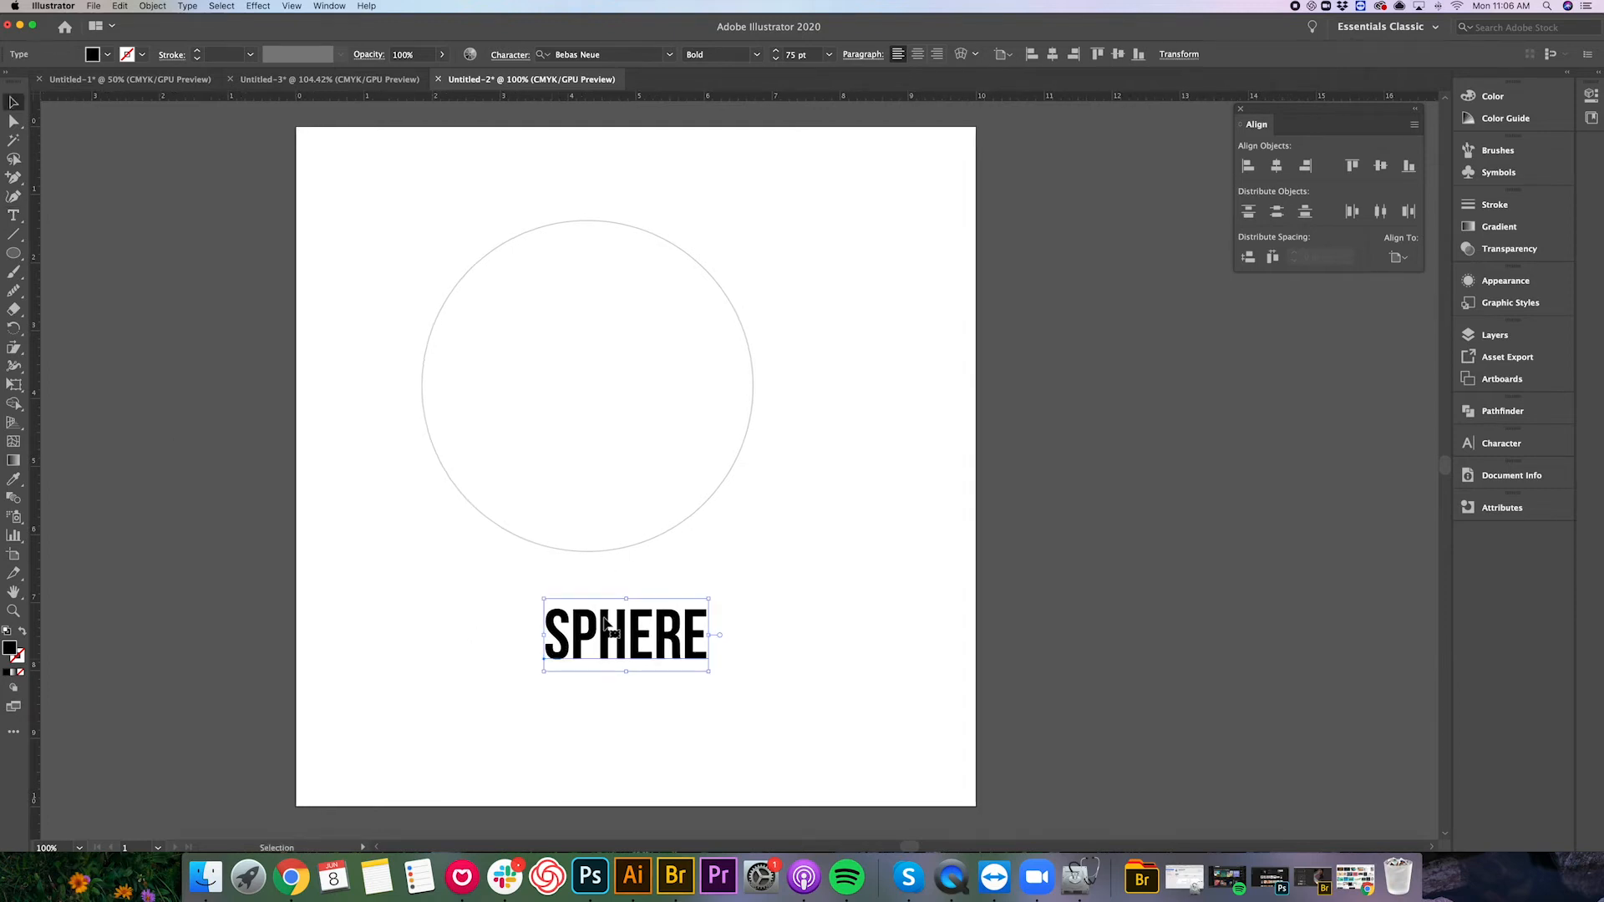
drag(712, 637, 634, 414)
Centre the circle and the SPHERE text horizontally and vertically on the artboard.
drag(831, 501, 551, 221)
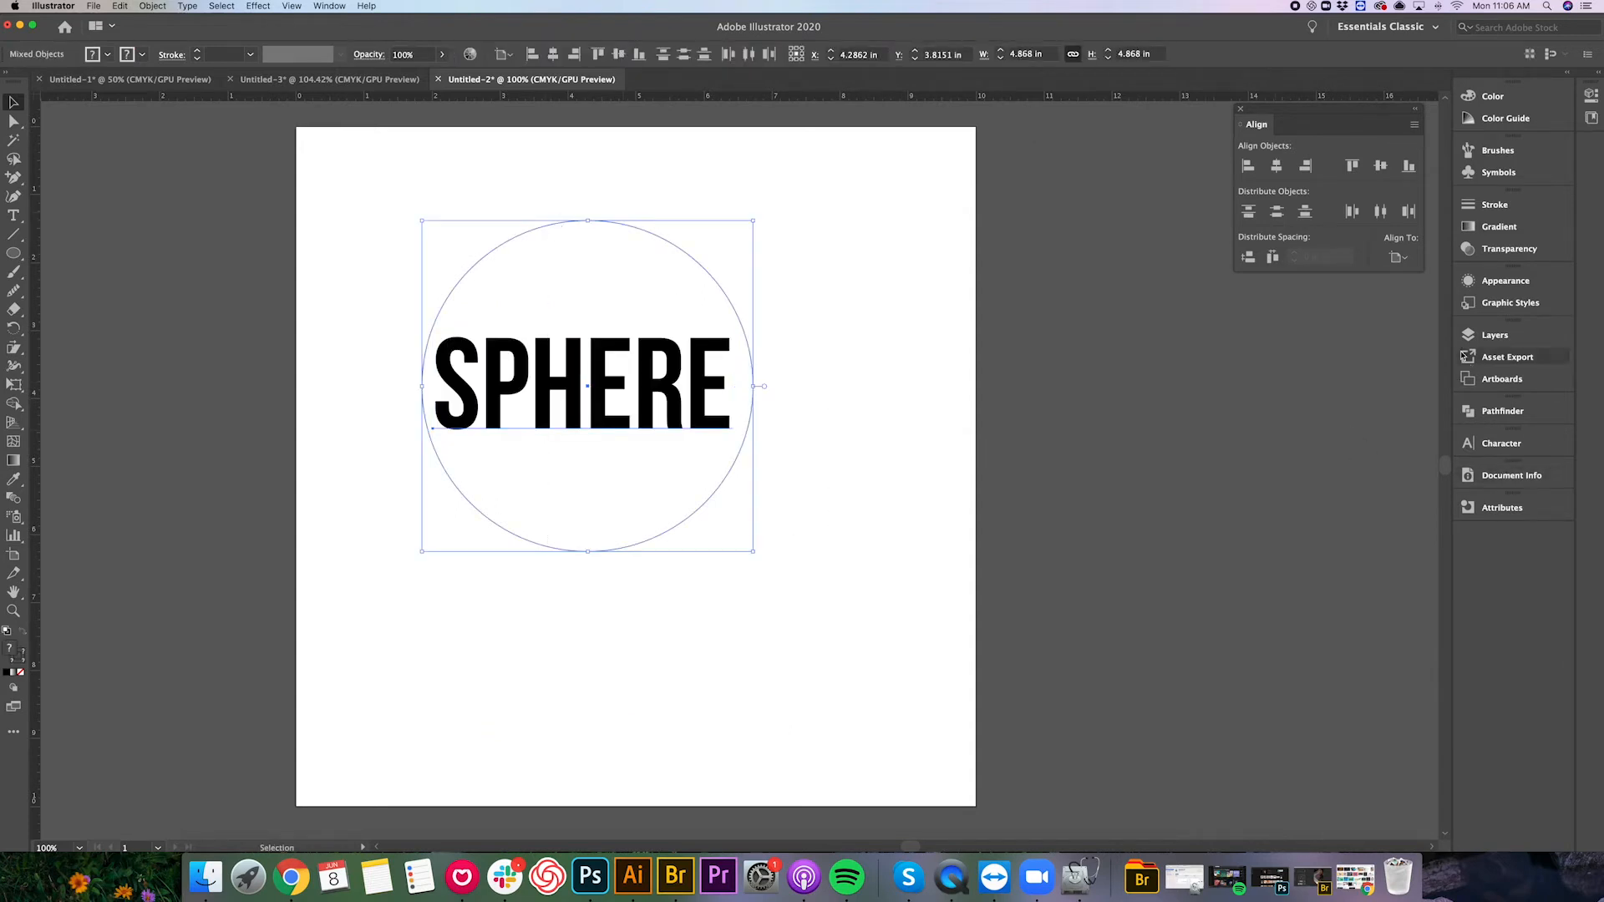
click(1279, 164)
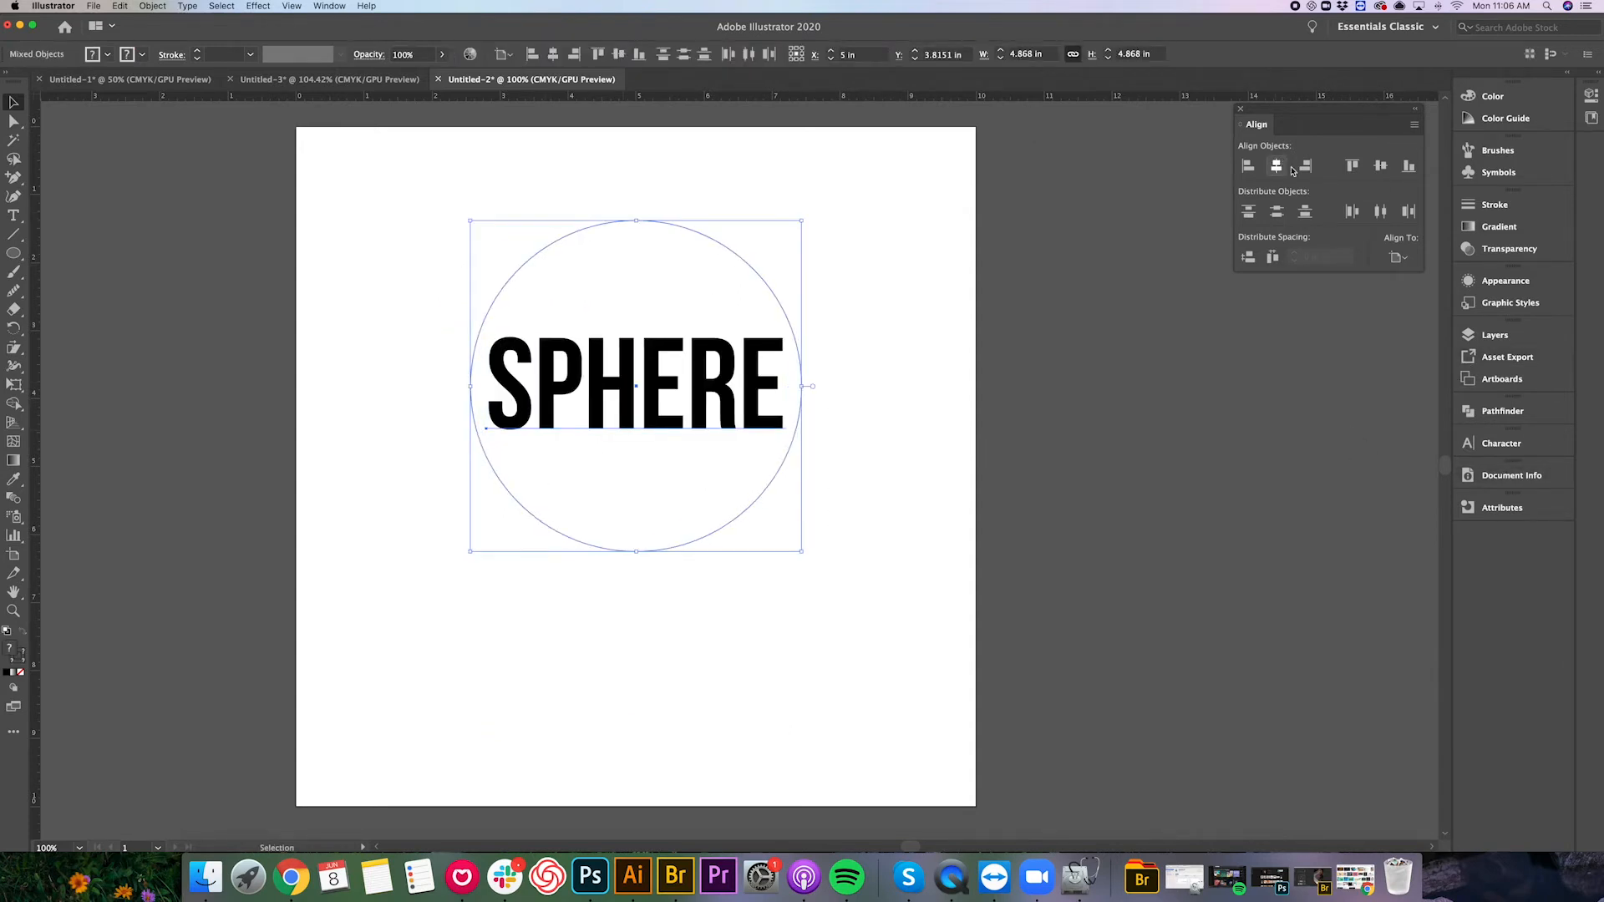
click(1381, 165)
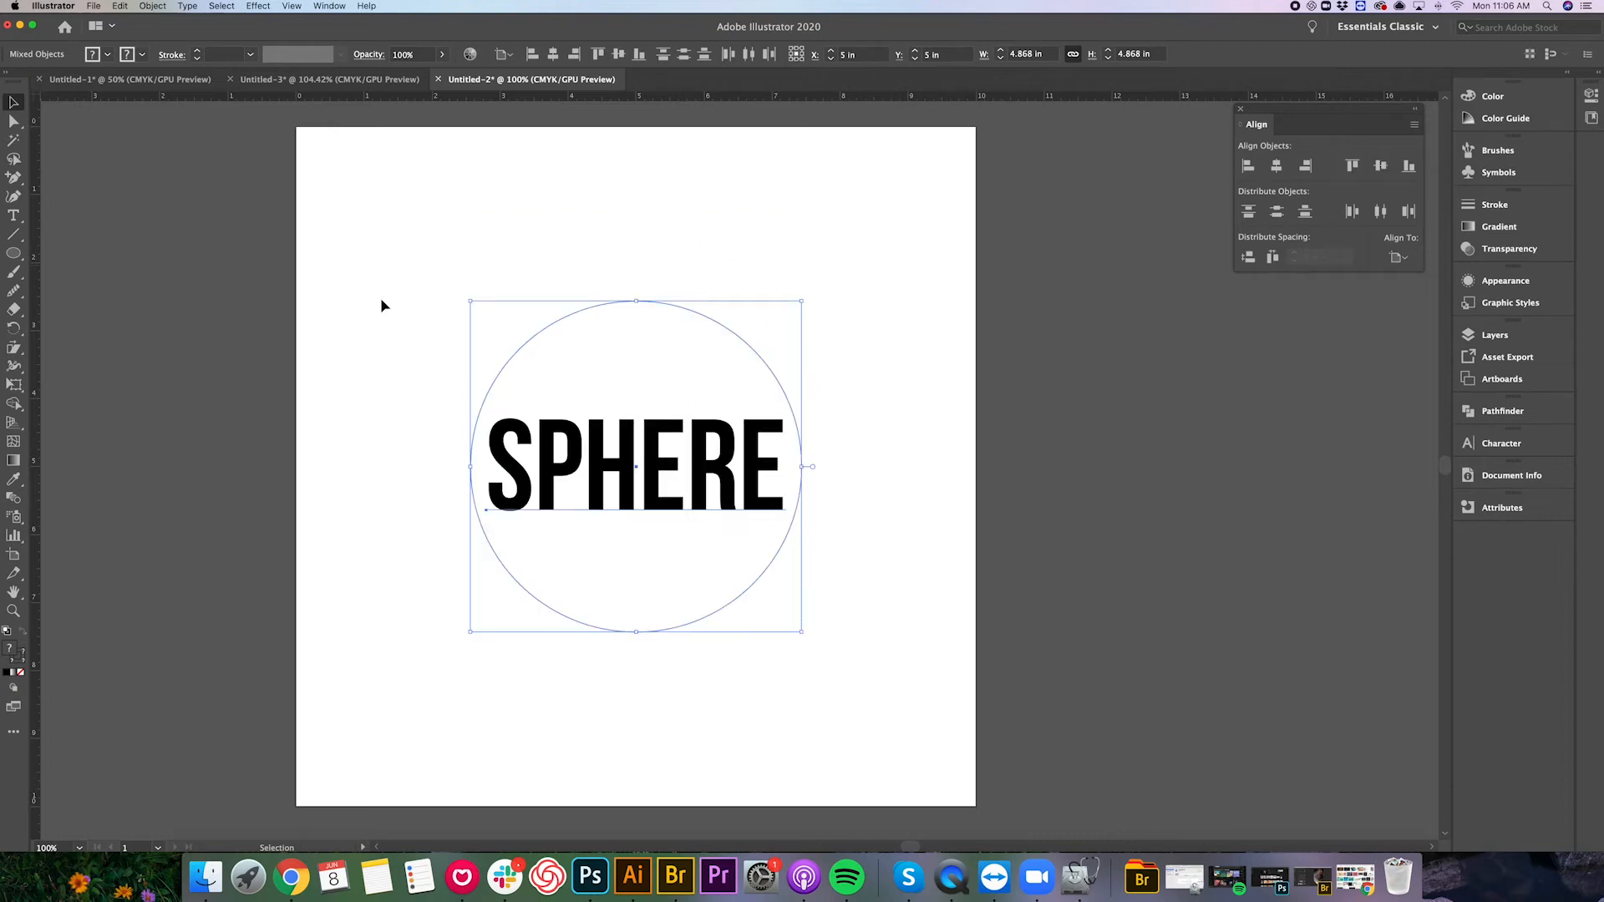
click(348, 183)
Bring the circle to the front of the stacking order, above the SPHERE text.
click(562, 325)
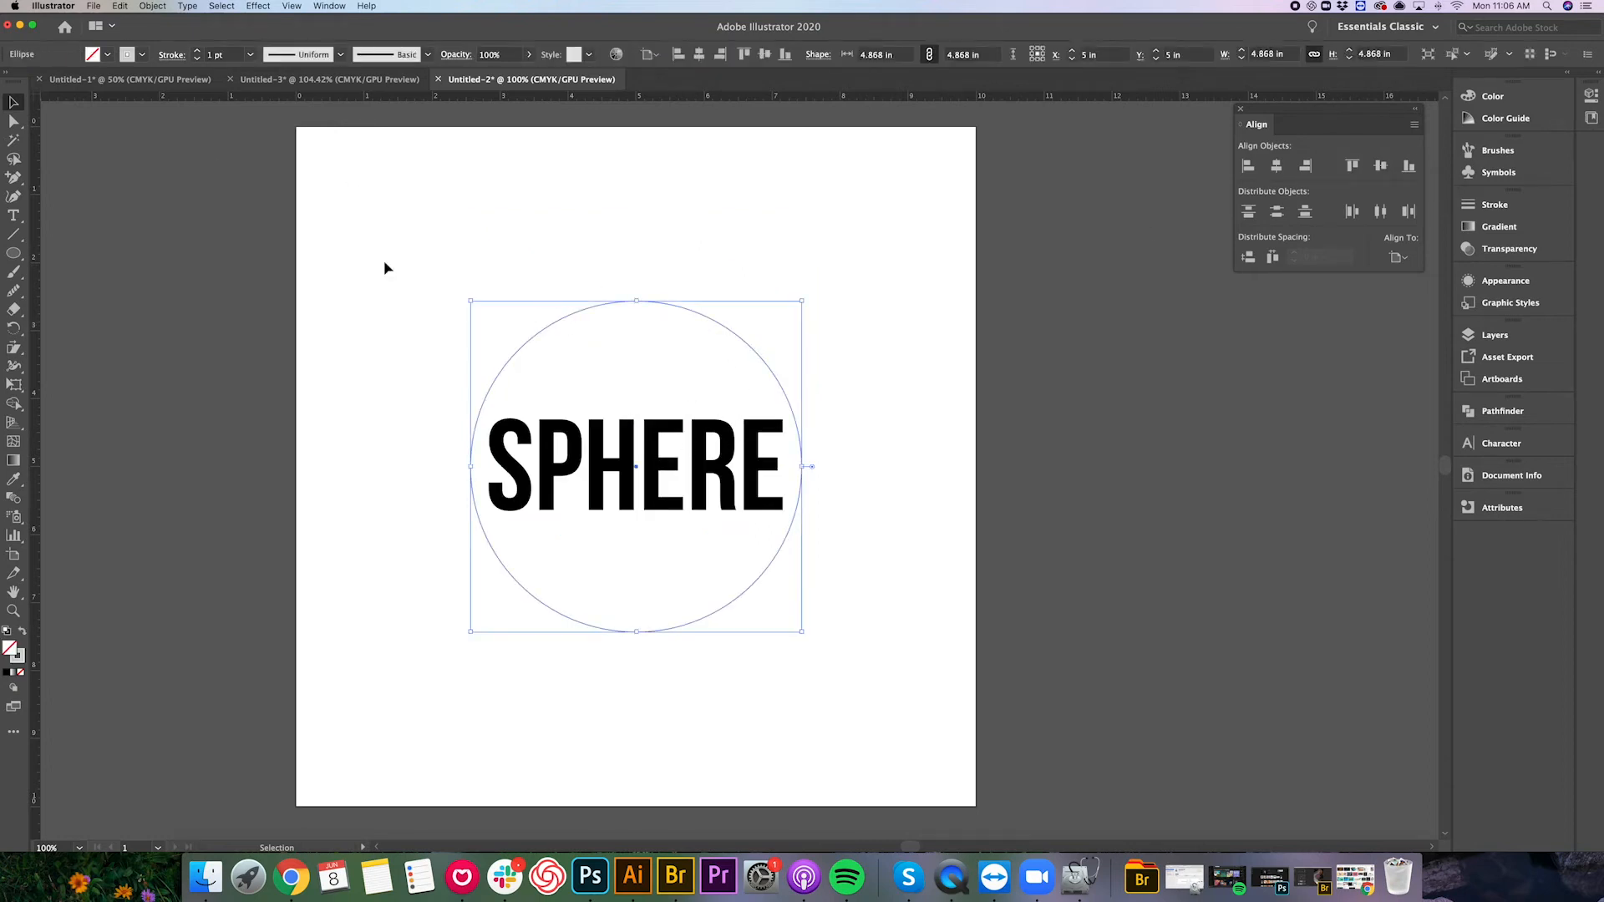
click(151, 6)
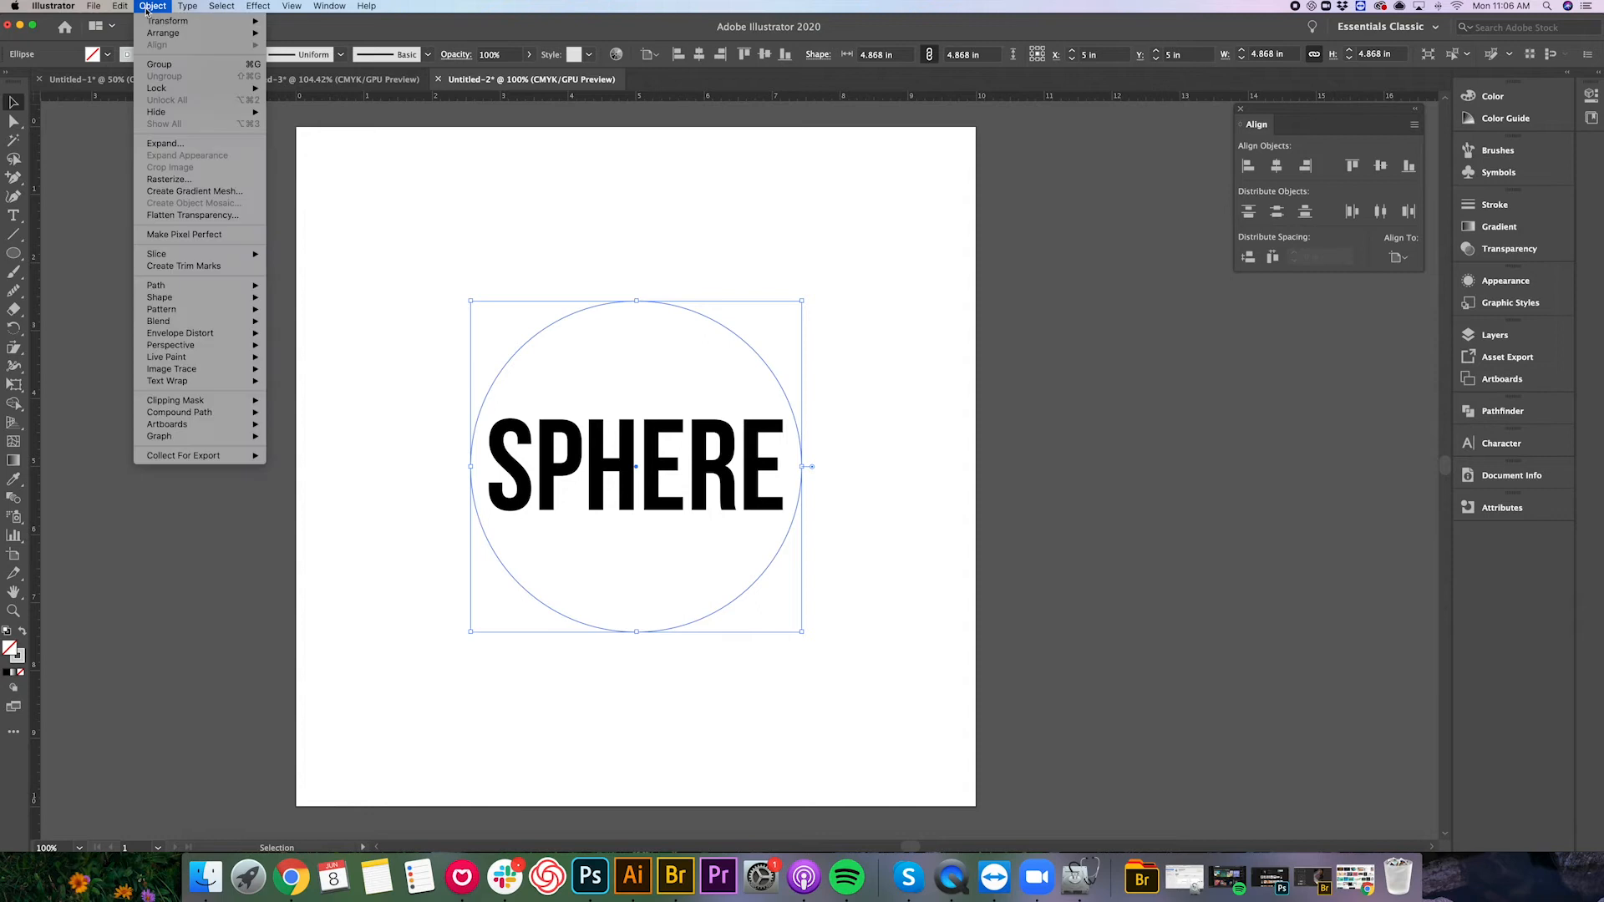
mouse_move(165, 35)
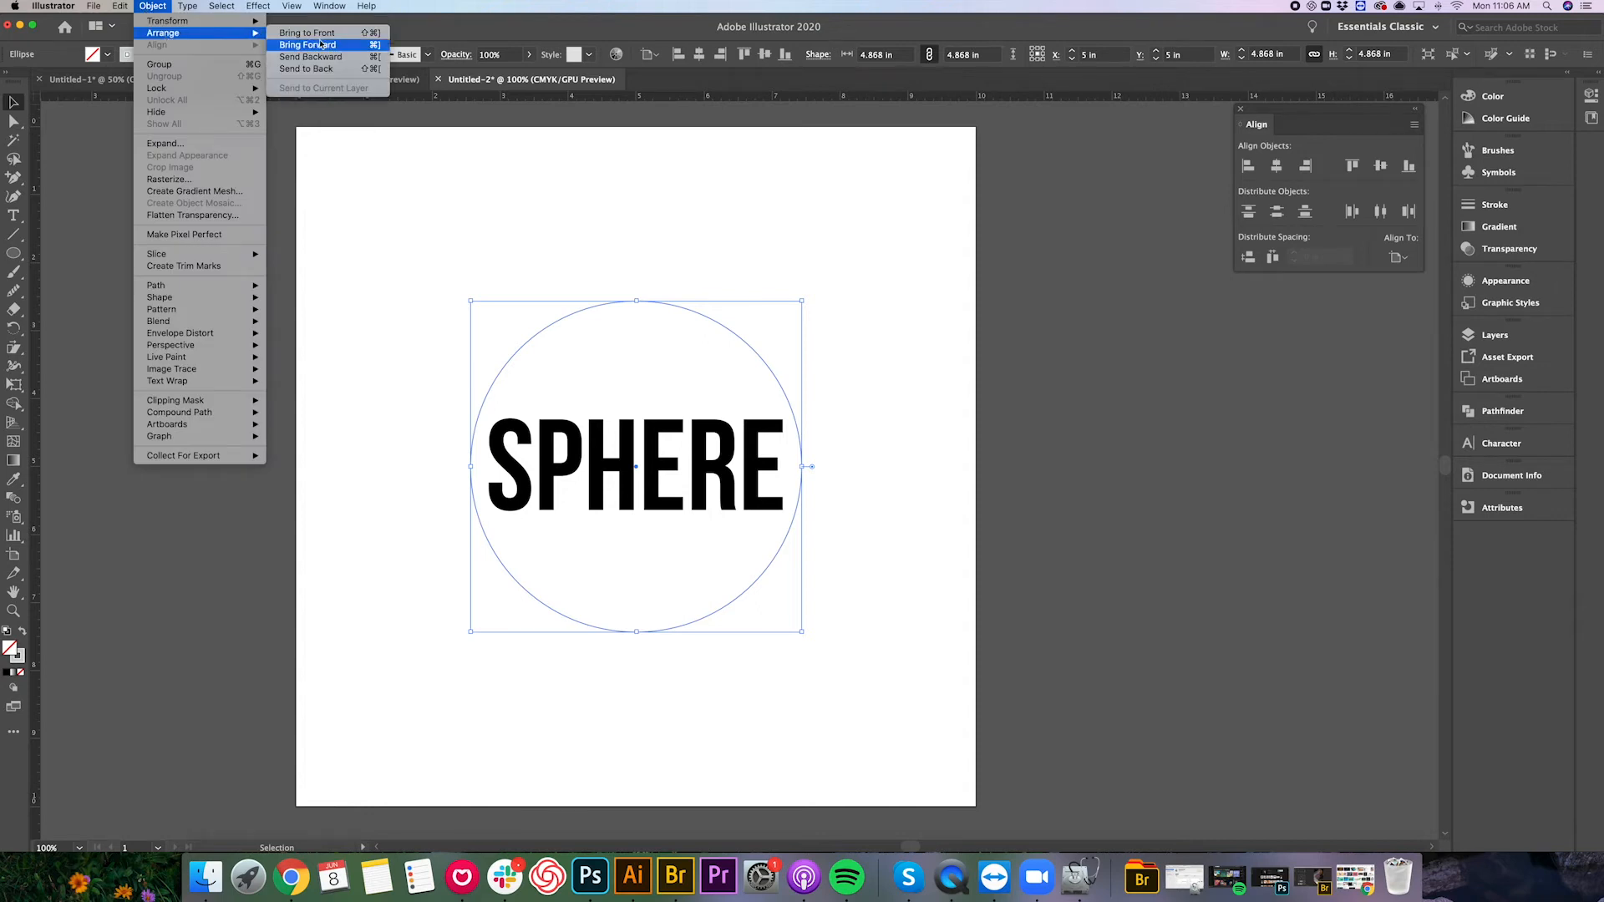
click(311, 32)
Distort the SPHERE text into the circle's shape using Envelope Distort Make with Top Object, and deselect it.
drag(451, 229, 872, 583)
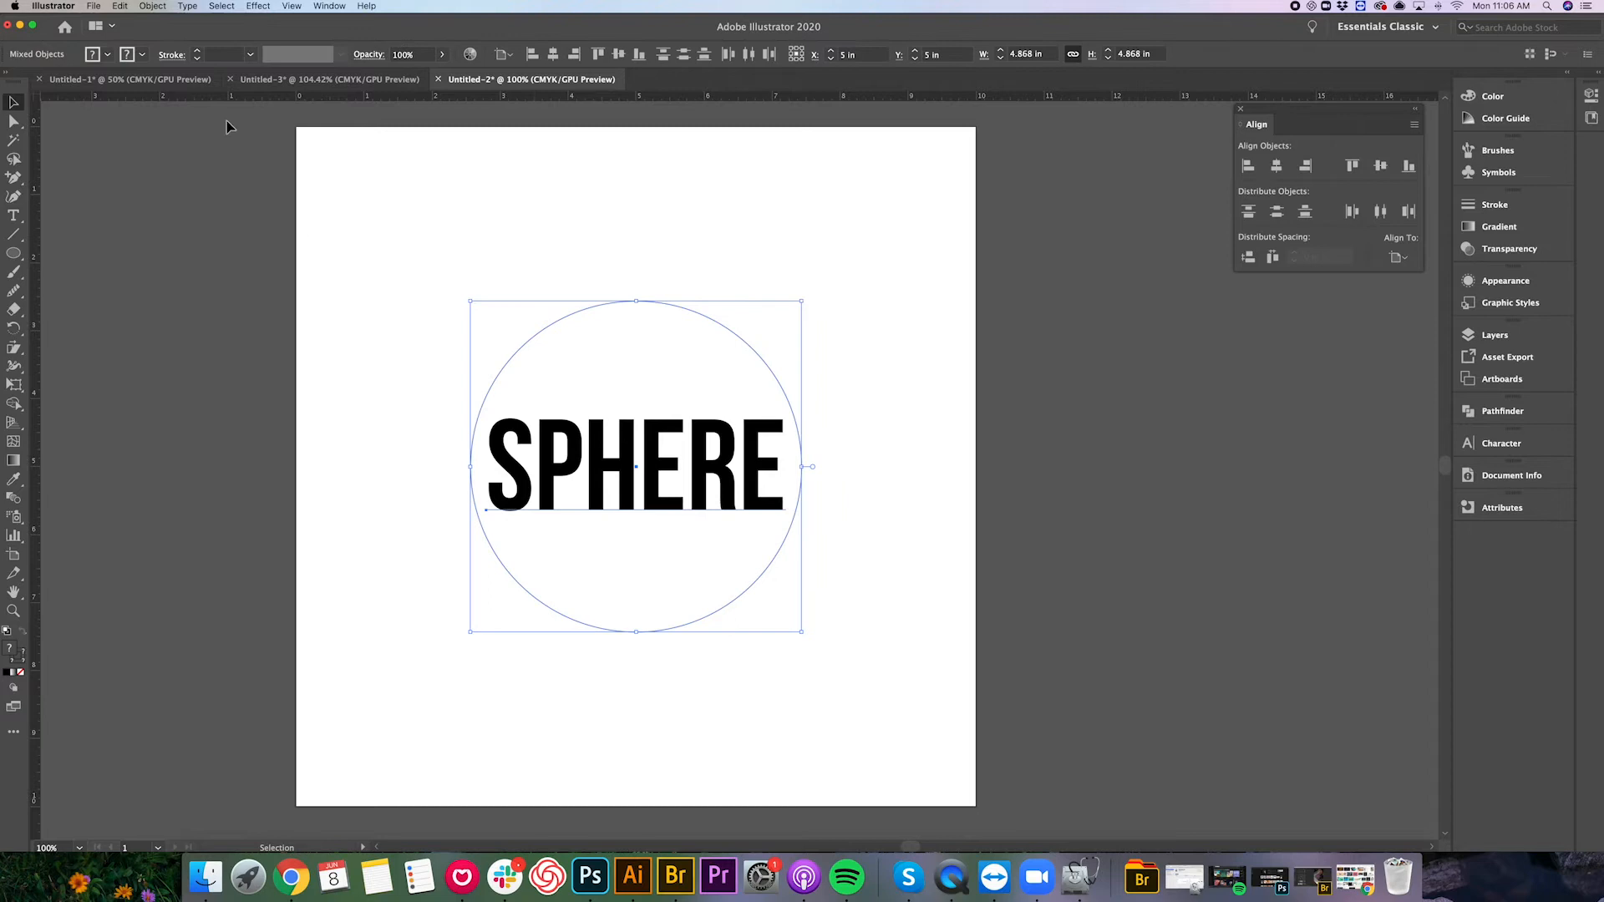
click(122, 7)
mouse_move(153, 6)
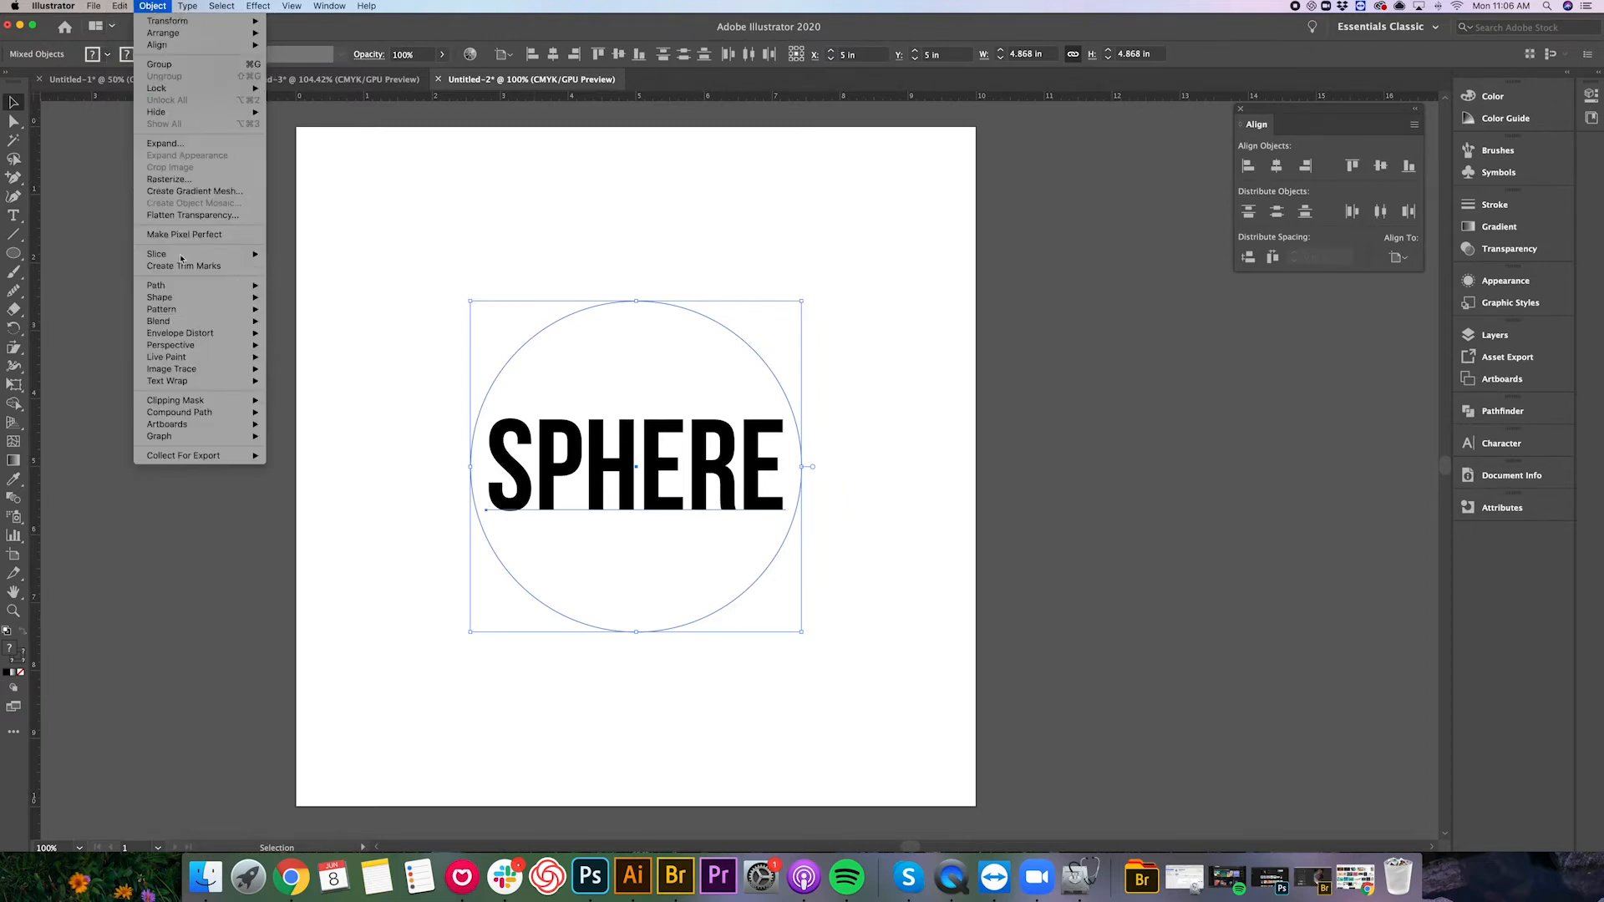
mouse_move(225, 337)
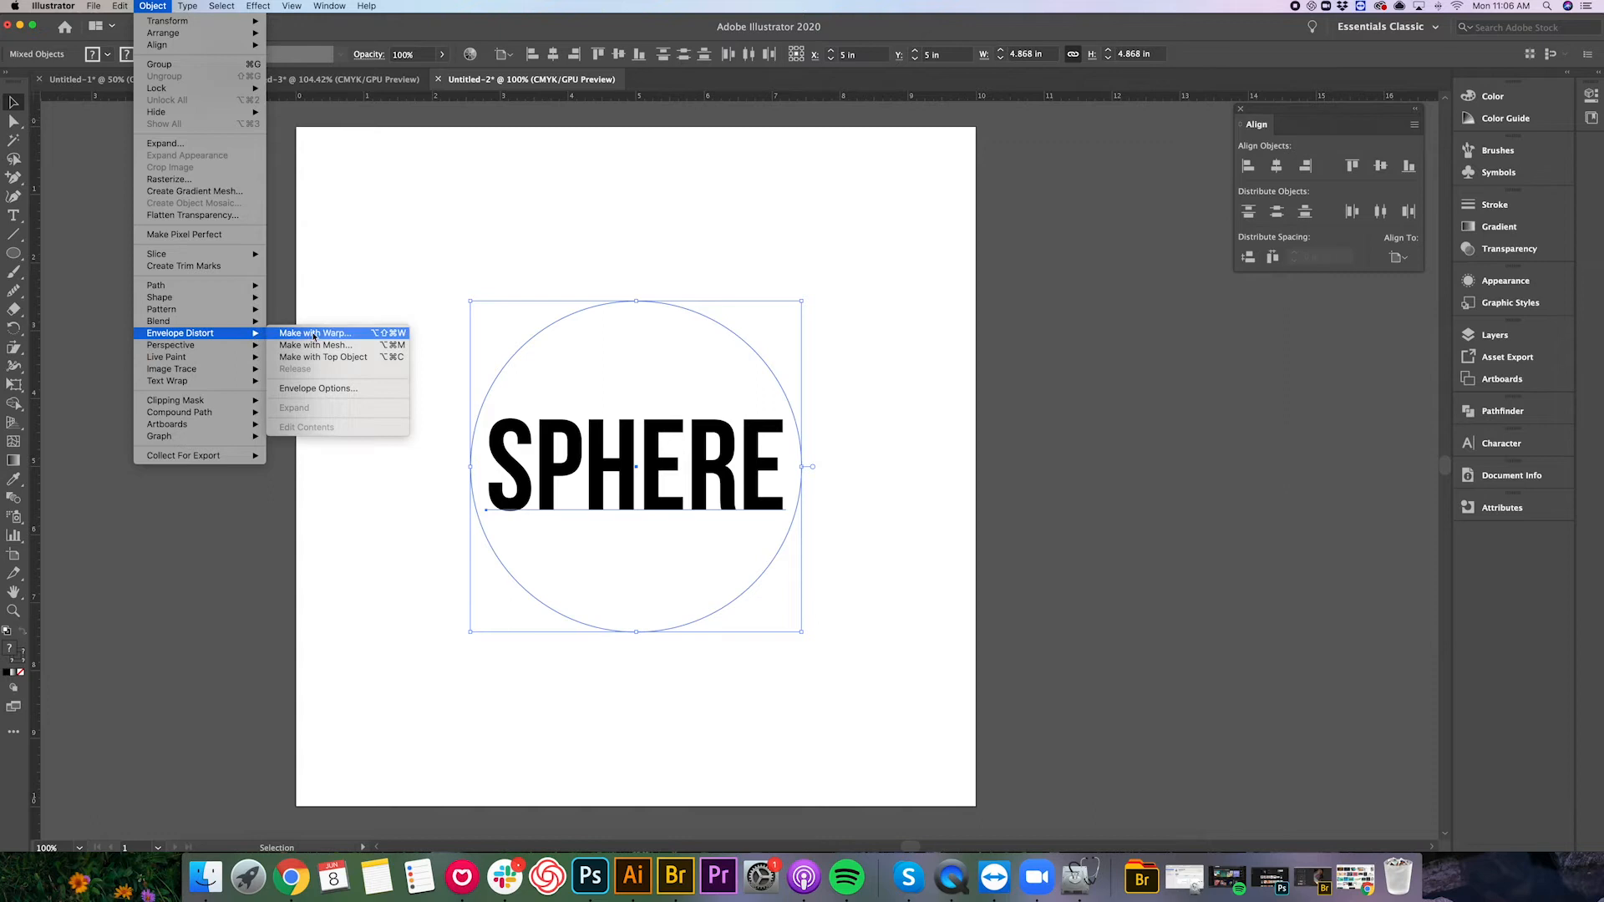
click(329, 360)
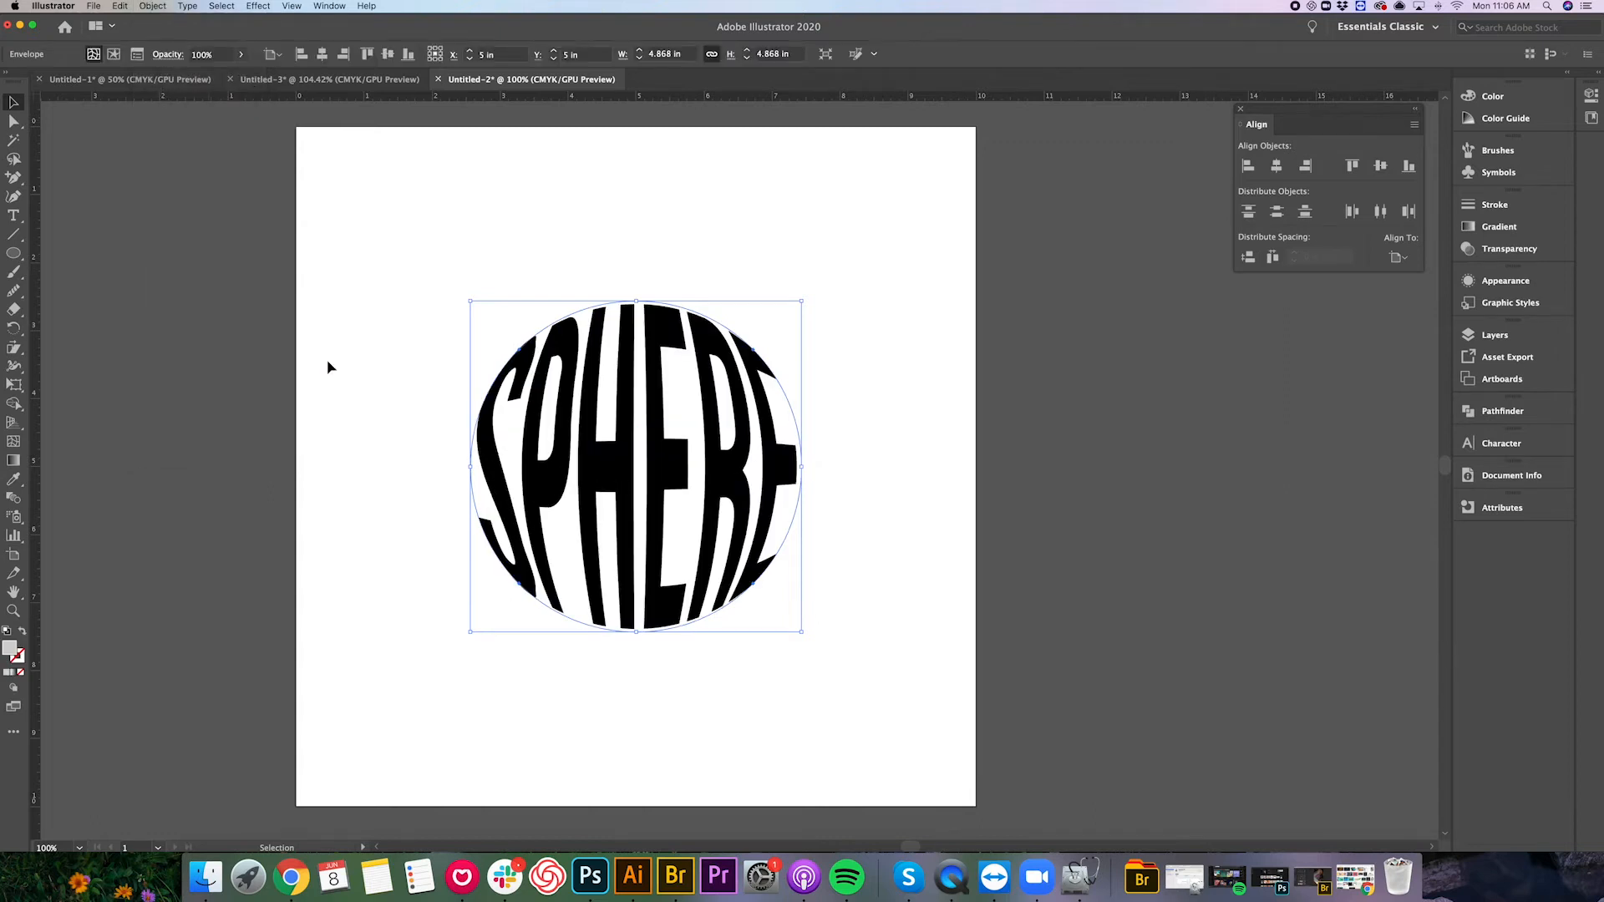
click(551, 247)
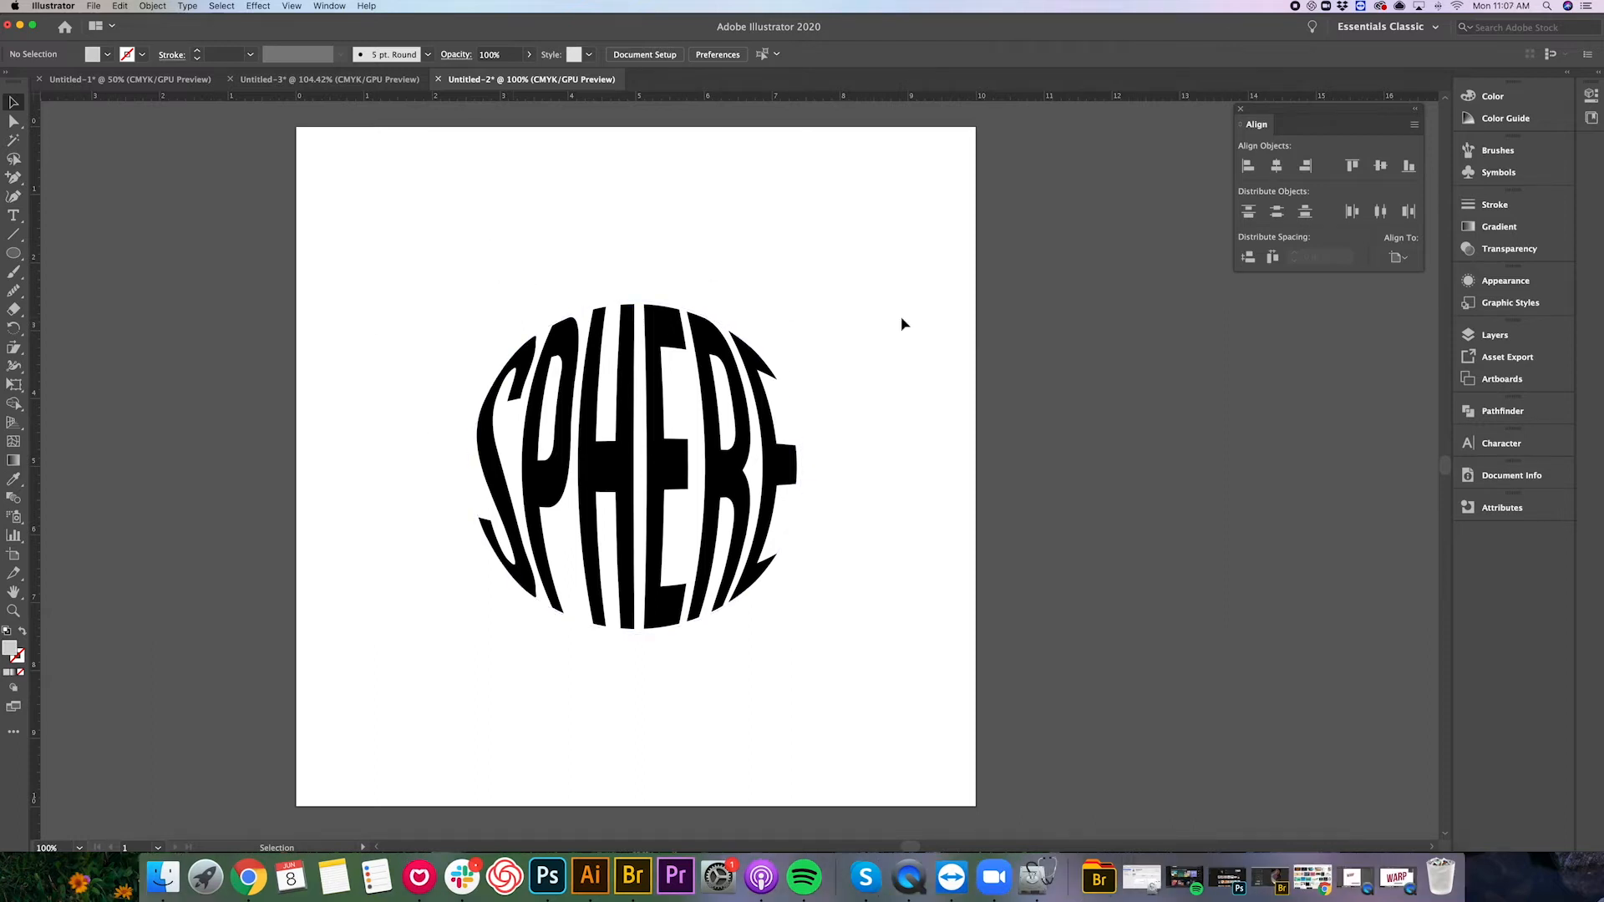
Delete the SPHERE artwork and add the point text BANNER on the empty artboard.
drag(390, 195, 849, 637)
key(Delete)
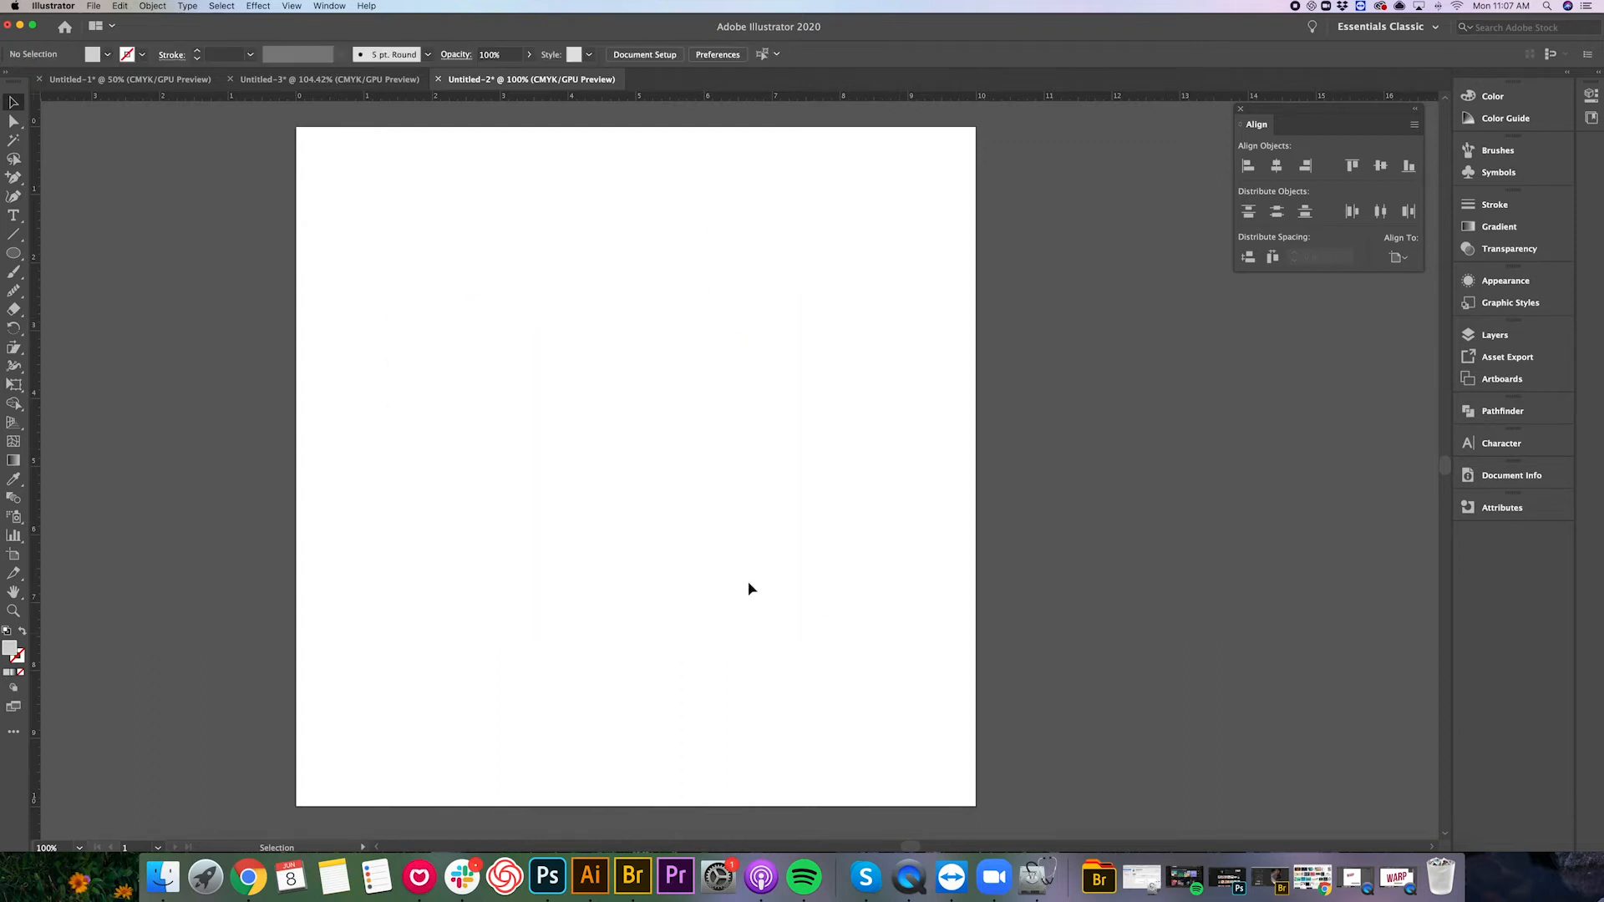
click(13, 215)
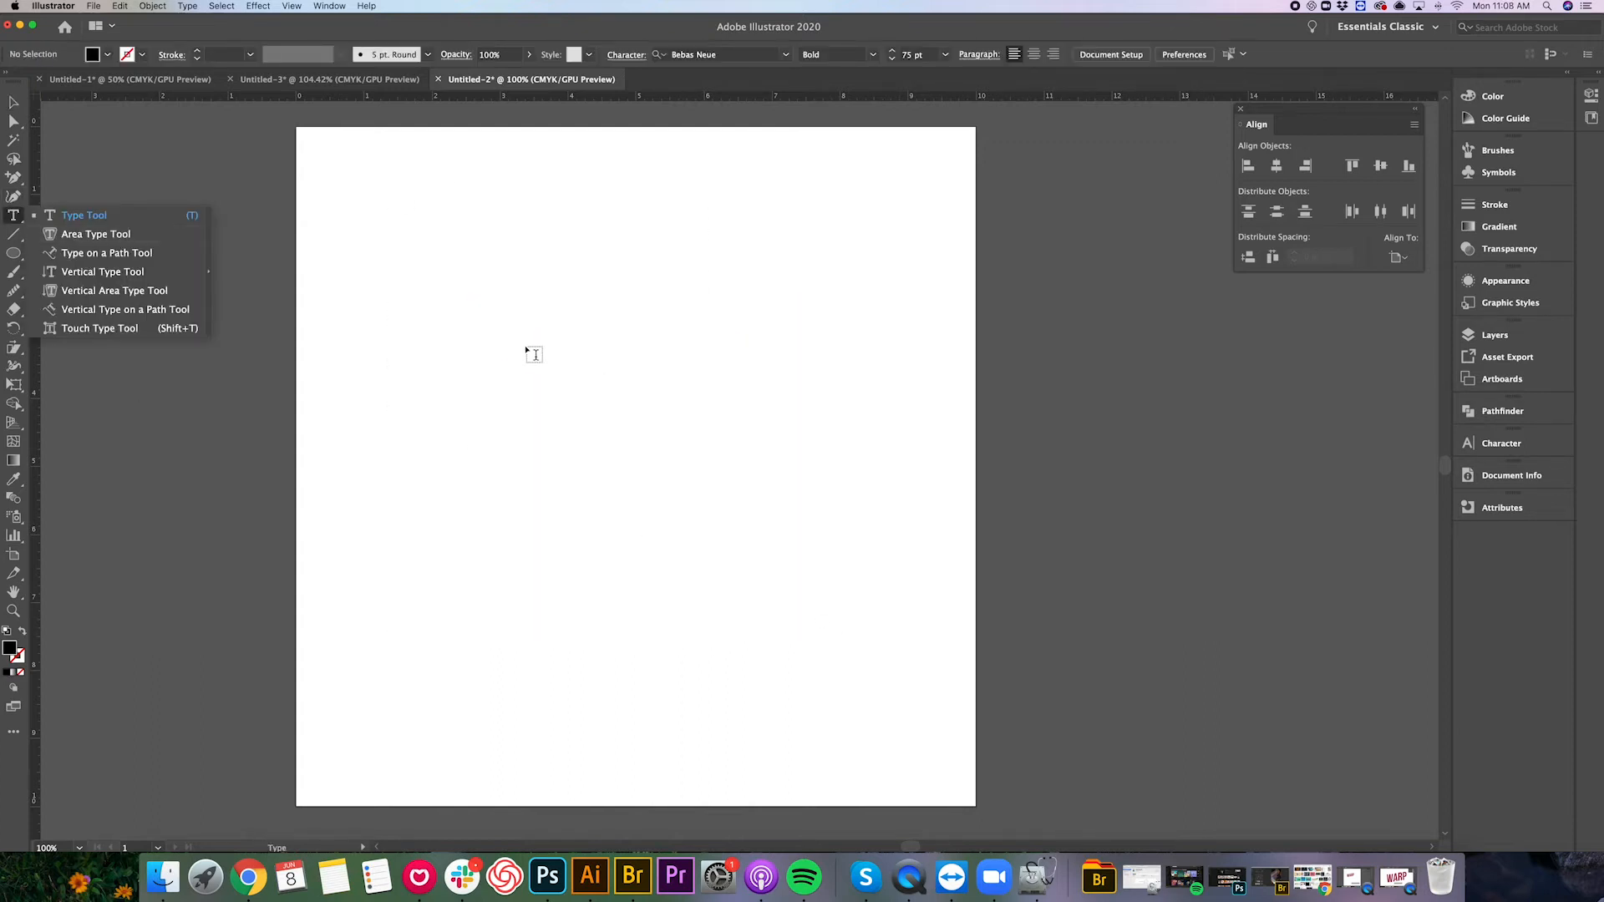
click(15, 218)
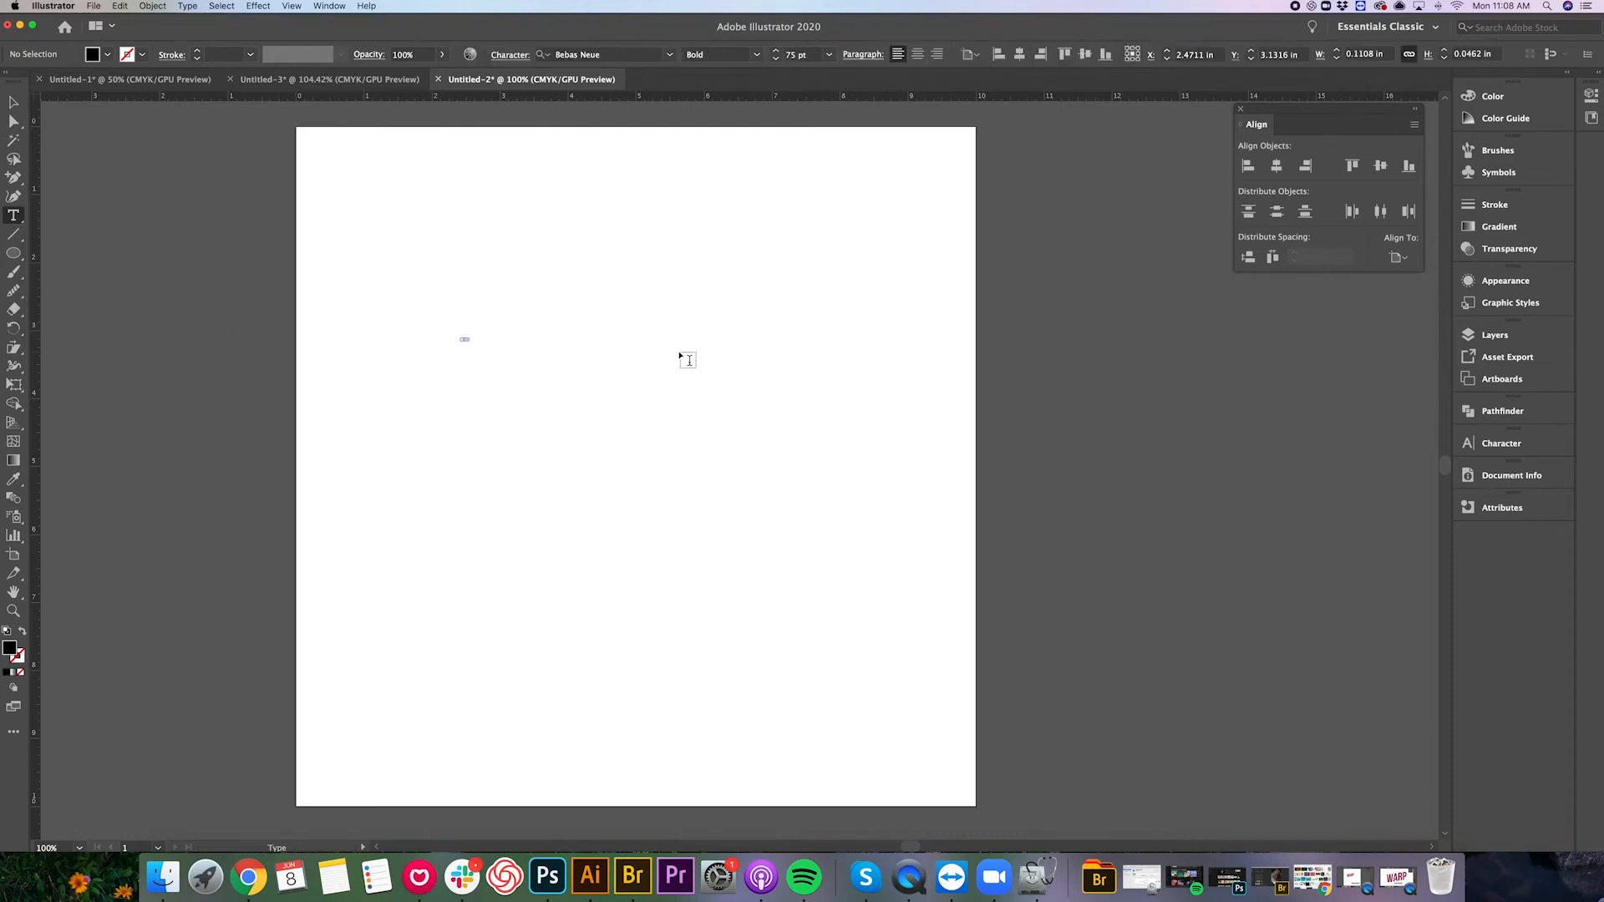
click(481, 374)
text(BANNER)
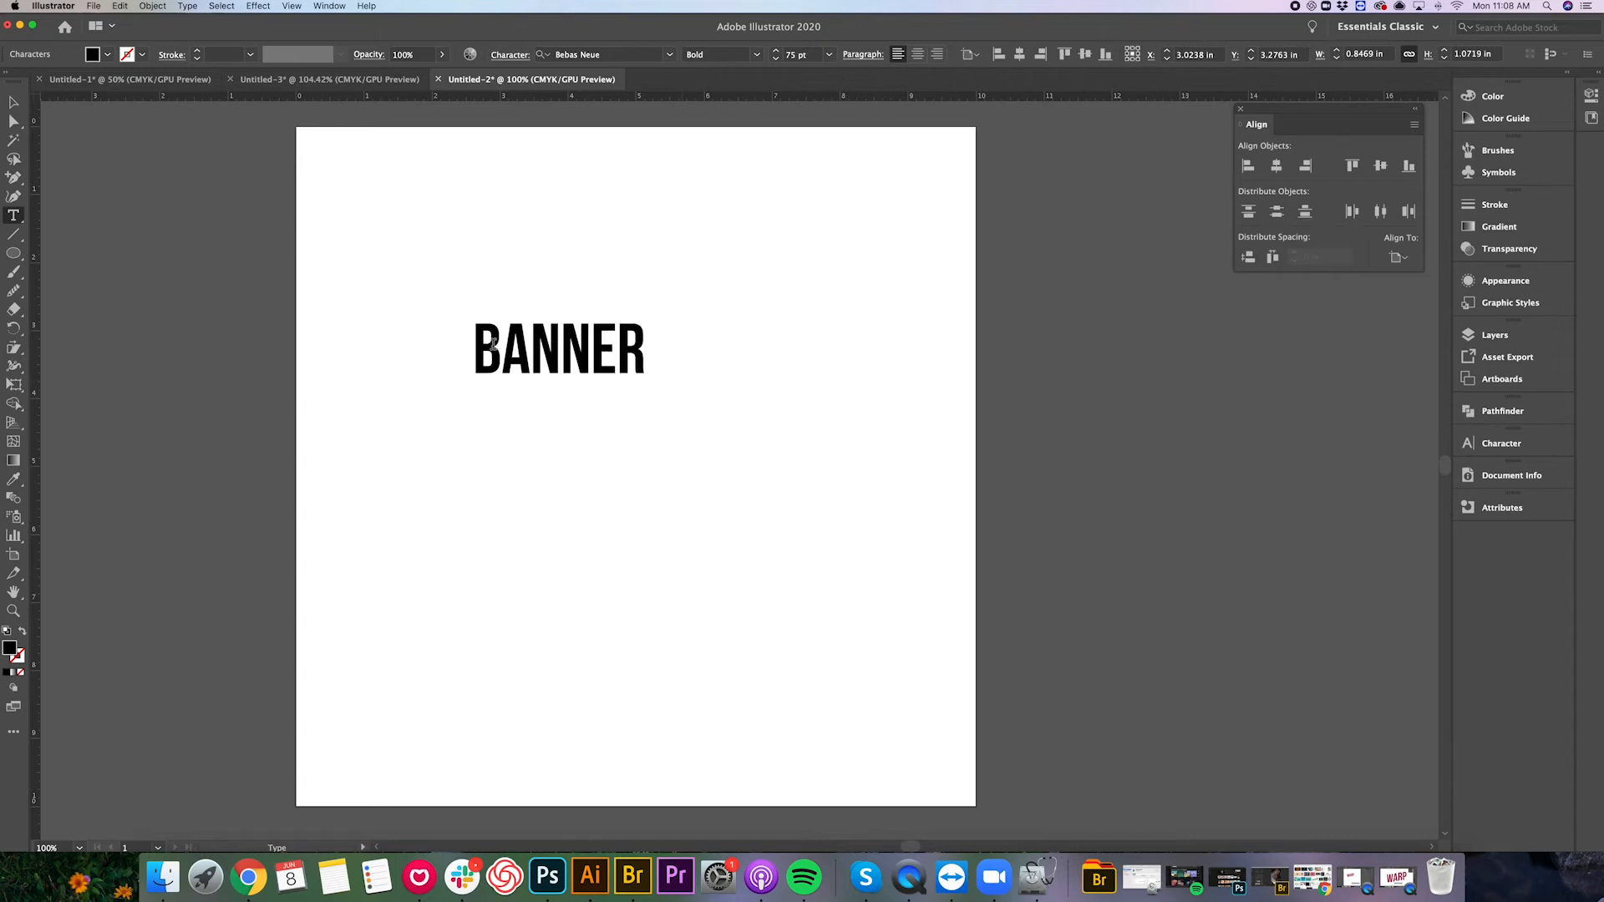
Set the BANNER text in Gotham Bold with tracking of 400.
double_click(479, 344)
click(652, 55)
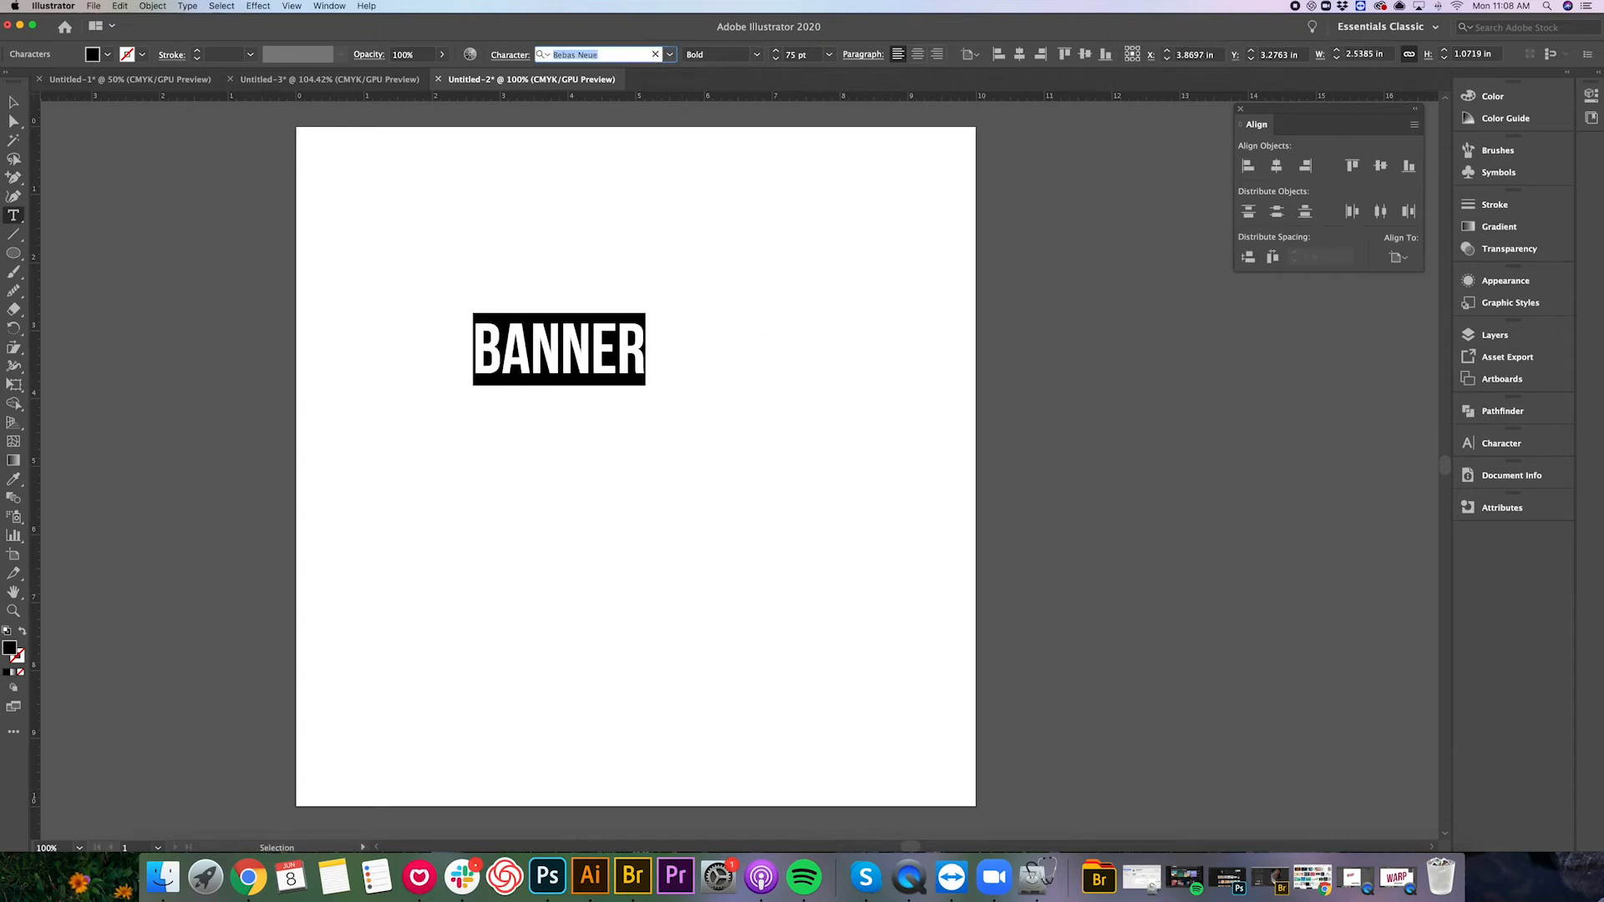
text(goth)
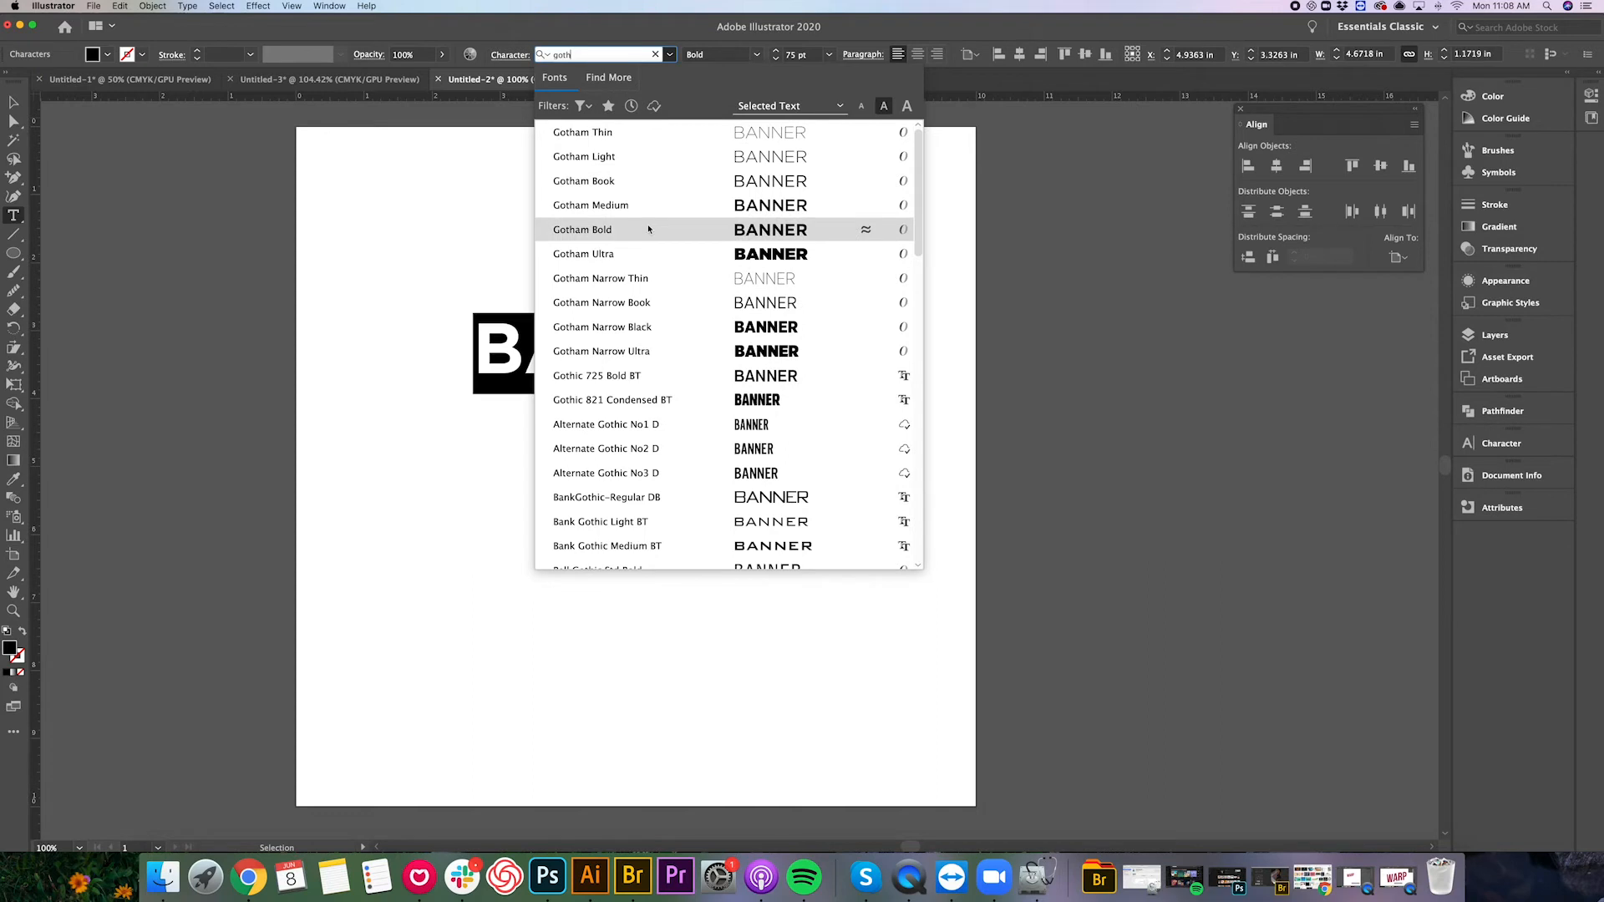
click(644, 229)
click(524, 56)
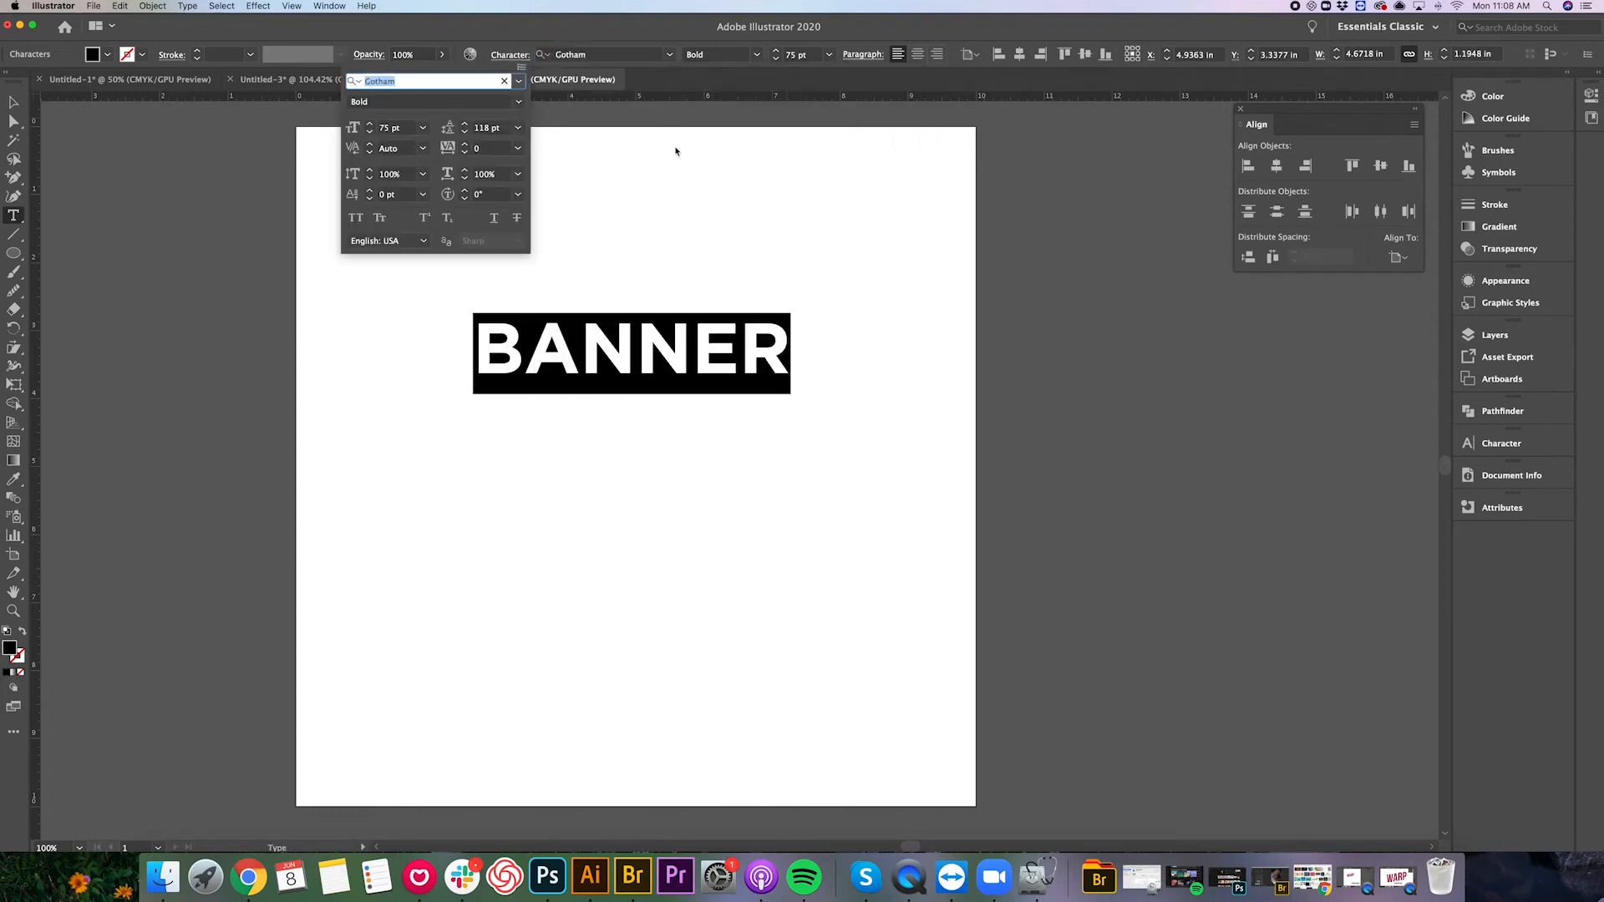
click(500, 149)
text(400)
key(Return)
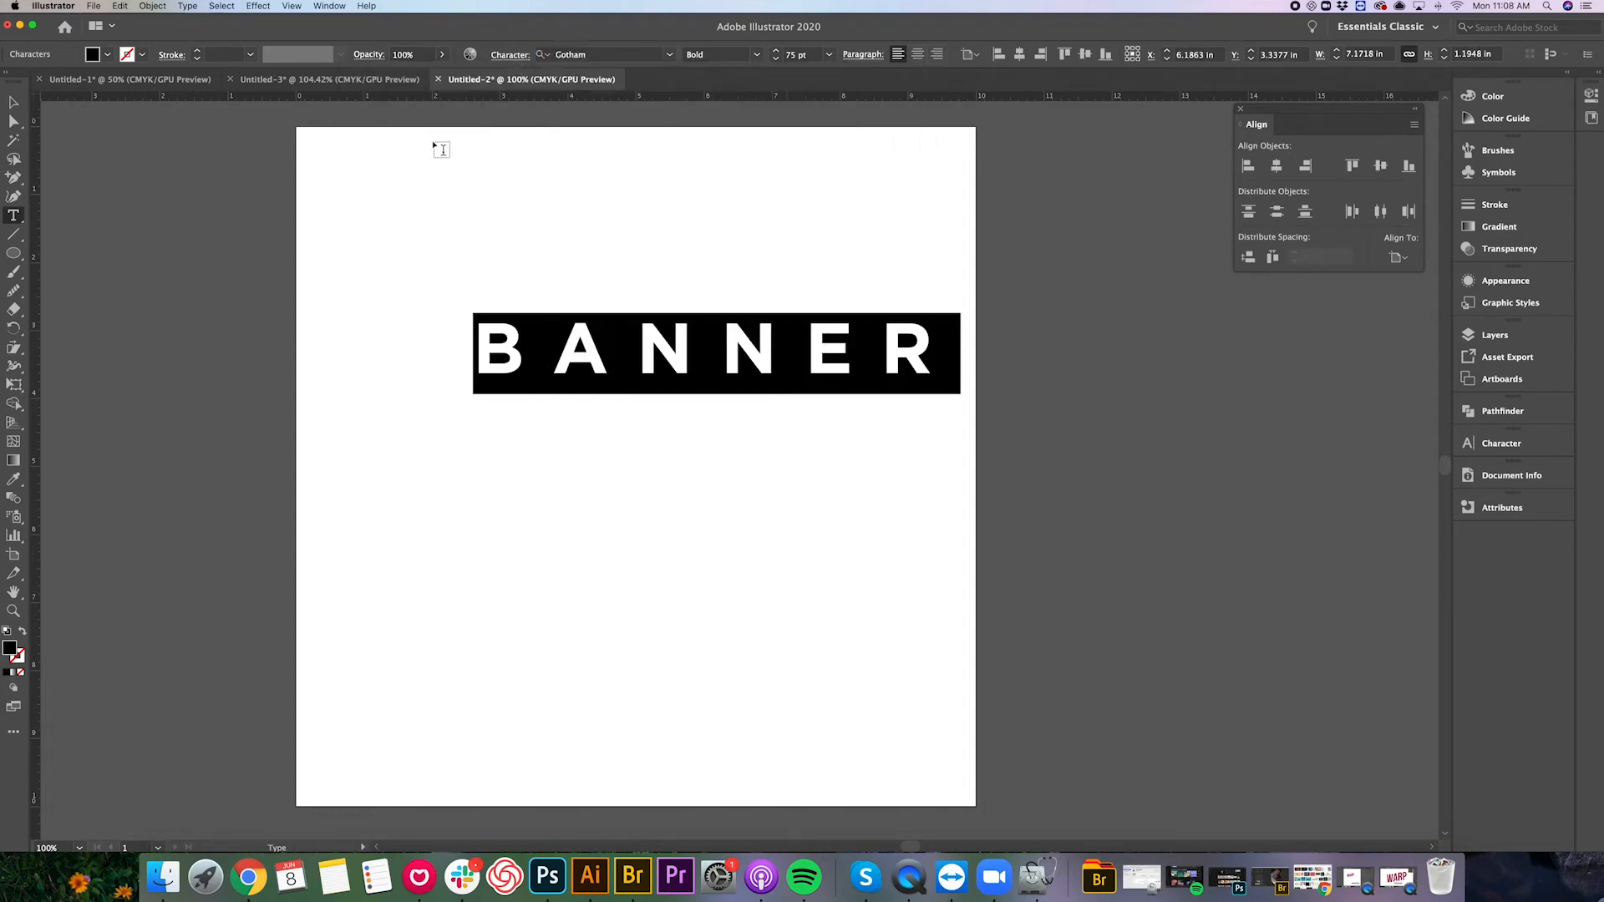
Scale the BANNER text down to about 47 pt, place it near the artboard's centre, and deselect it.
click(14, 102)
drag(966, 356, 730, 470)
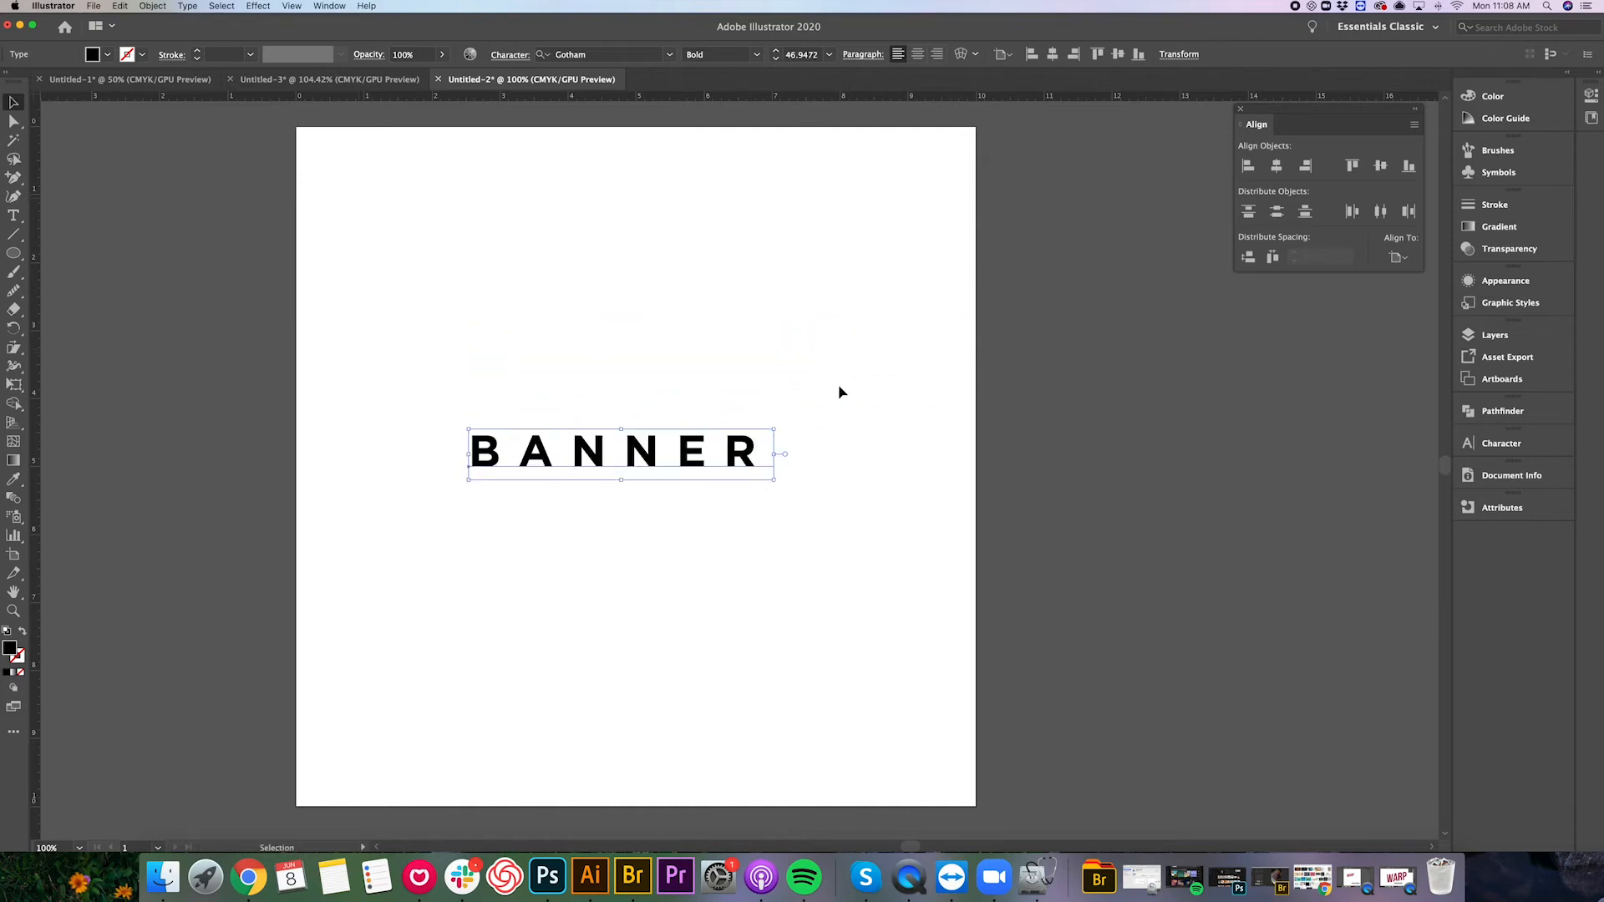
click(812, 397)
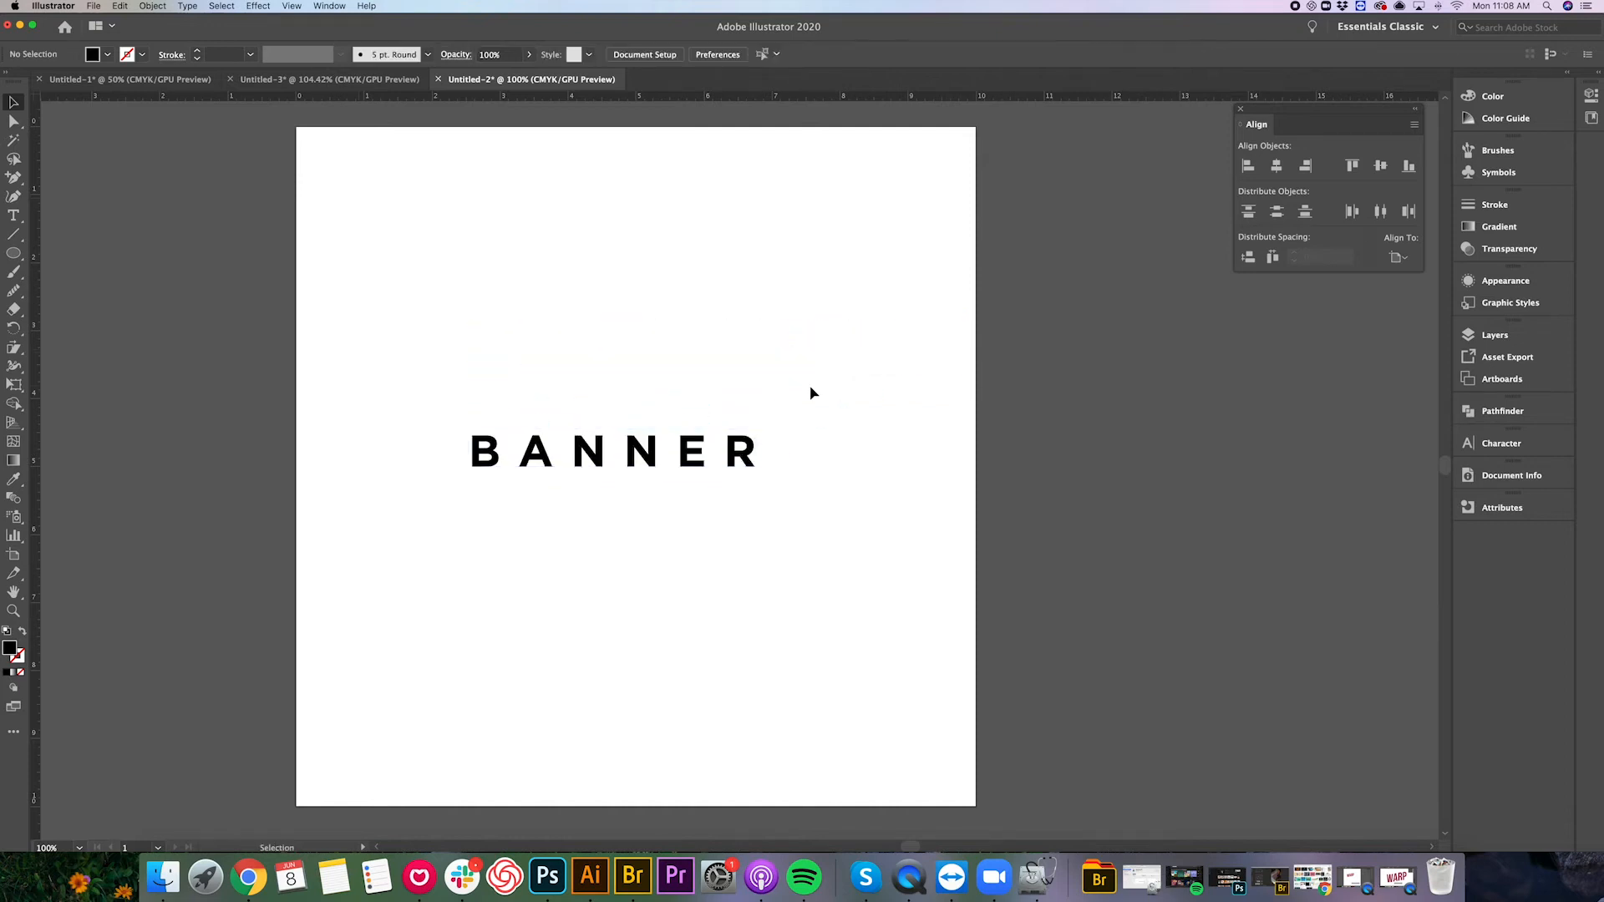
Draw a rectangle about 4.92 × 0.91 in around the BANNER text with the default white fill and black stroke.
click(8, 254)
click(65, 253)
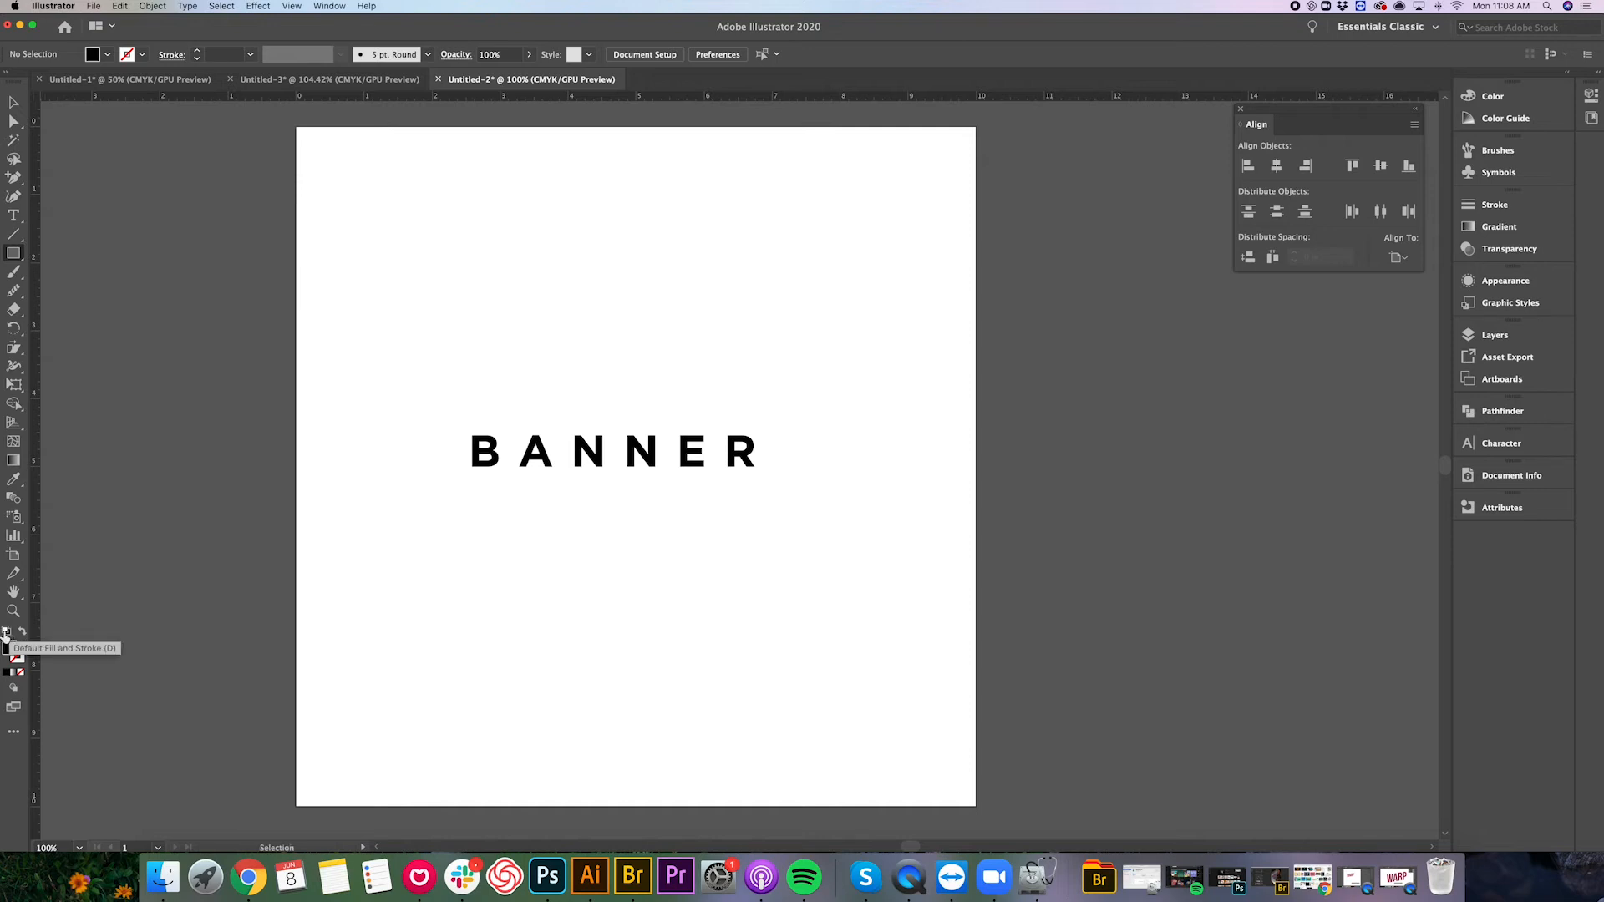
click(6, 632)
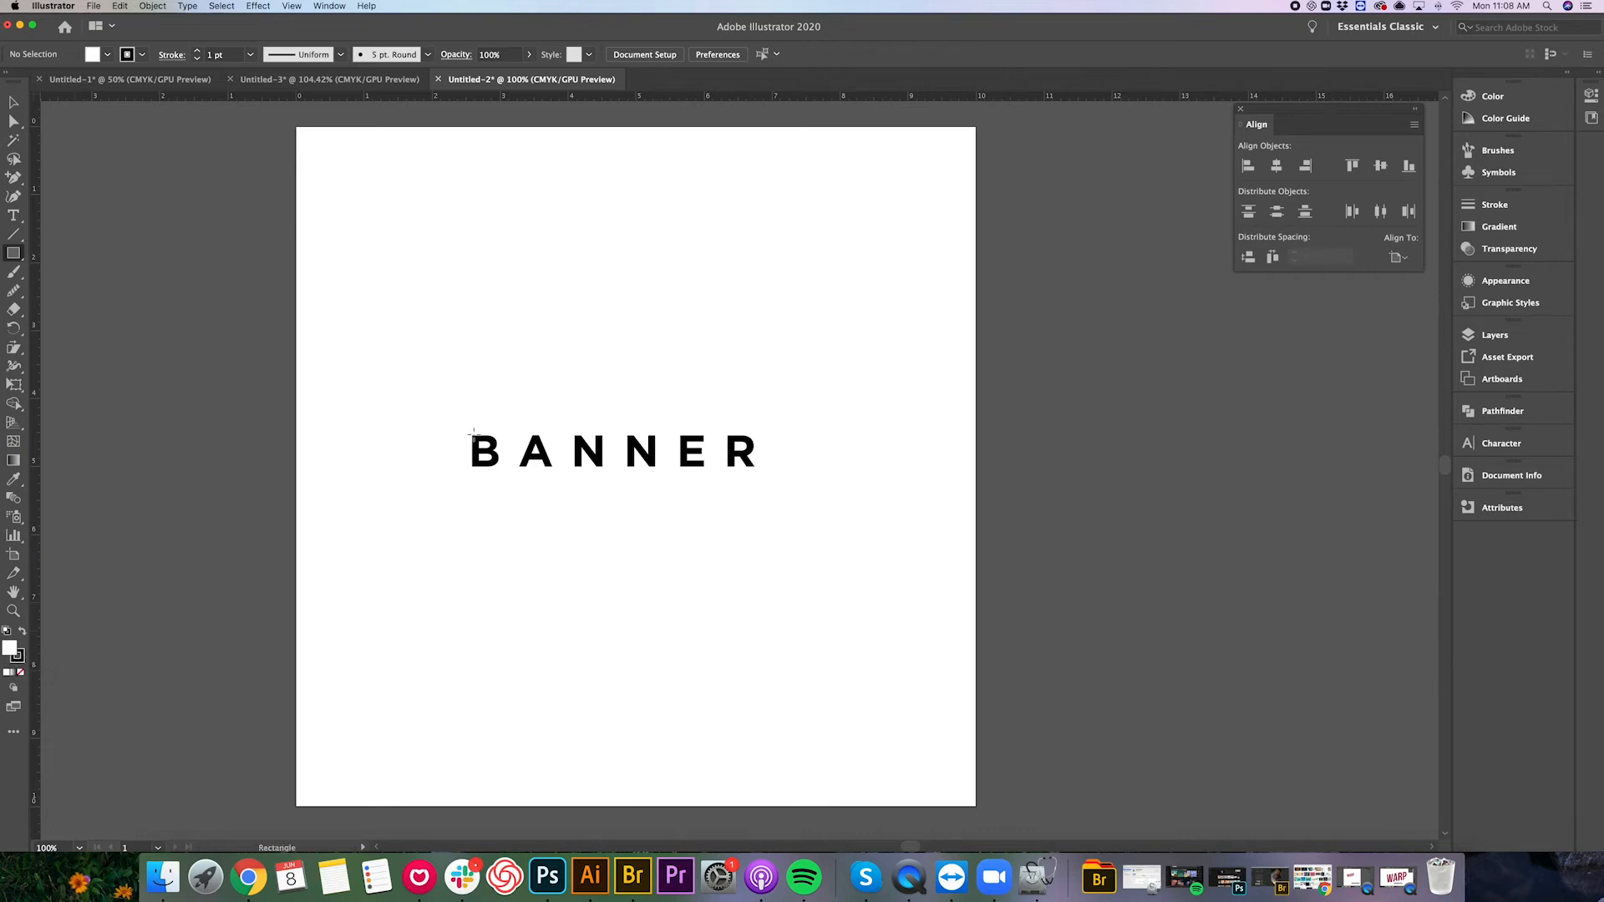
drag(450, 421, 786, 483)
Increase the rectangle's stroke weight to 6 pt.
click(197, 51)
click(197, 51)
click(197, 51)
click(198, 51)
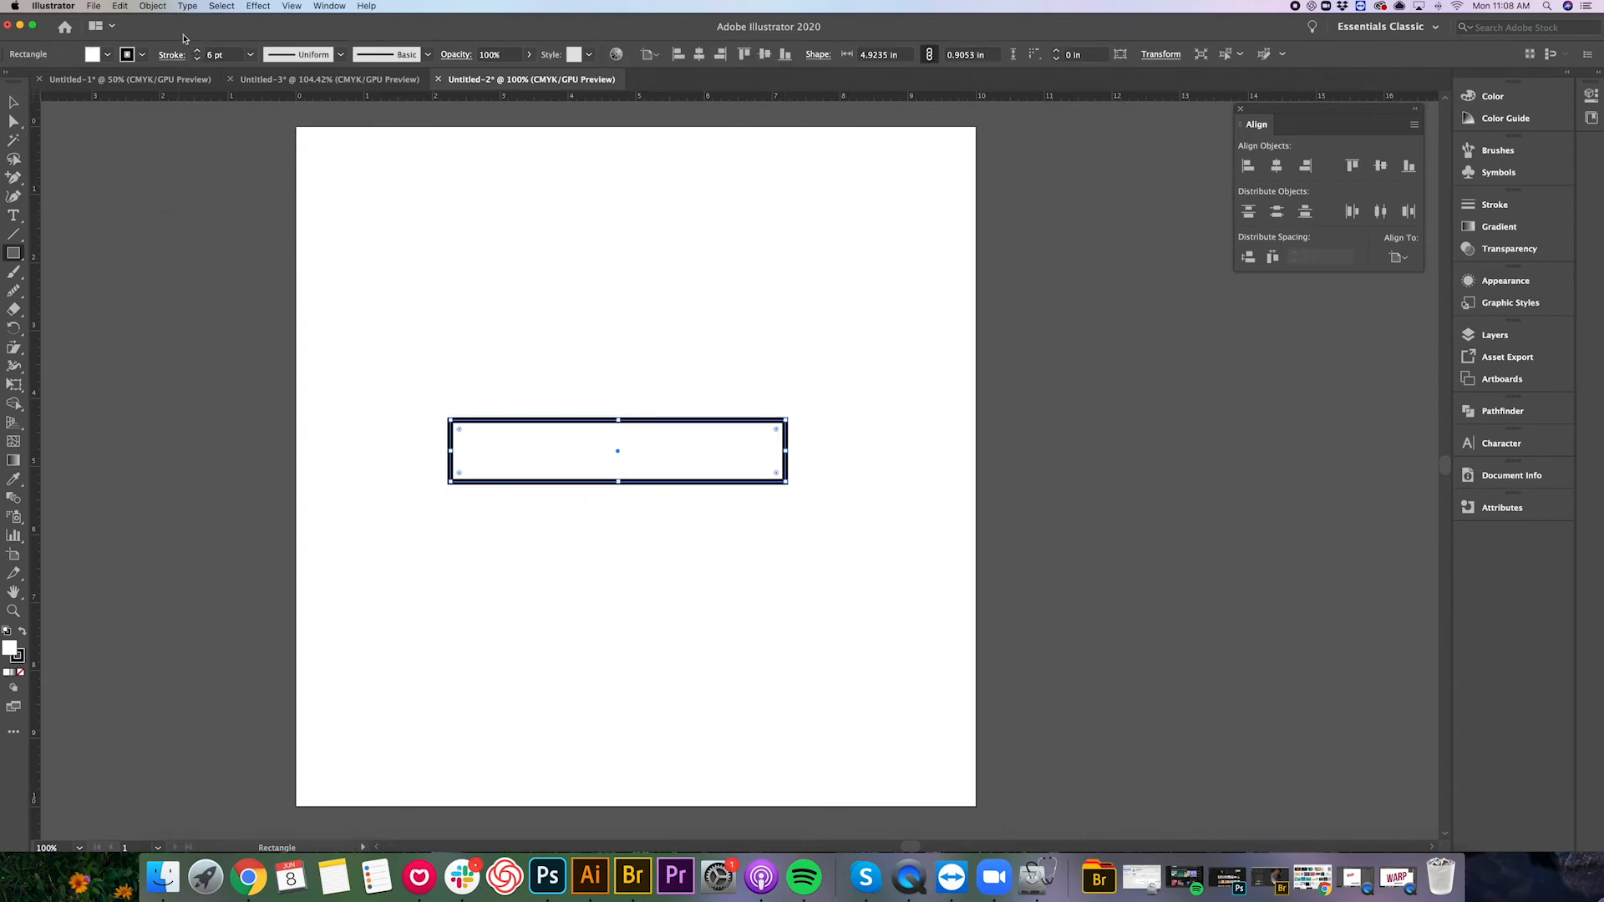
Send the rectangle behind the BANNER text and enlarge it to about 5.20 × 0.96 in.
click(152, 6)
mouse_move(167, 33)
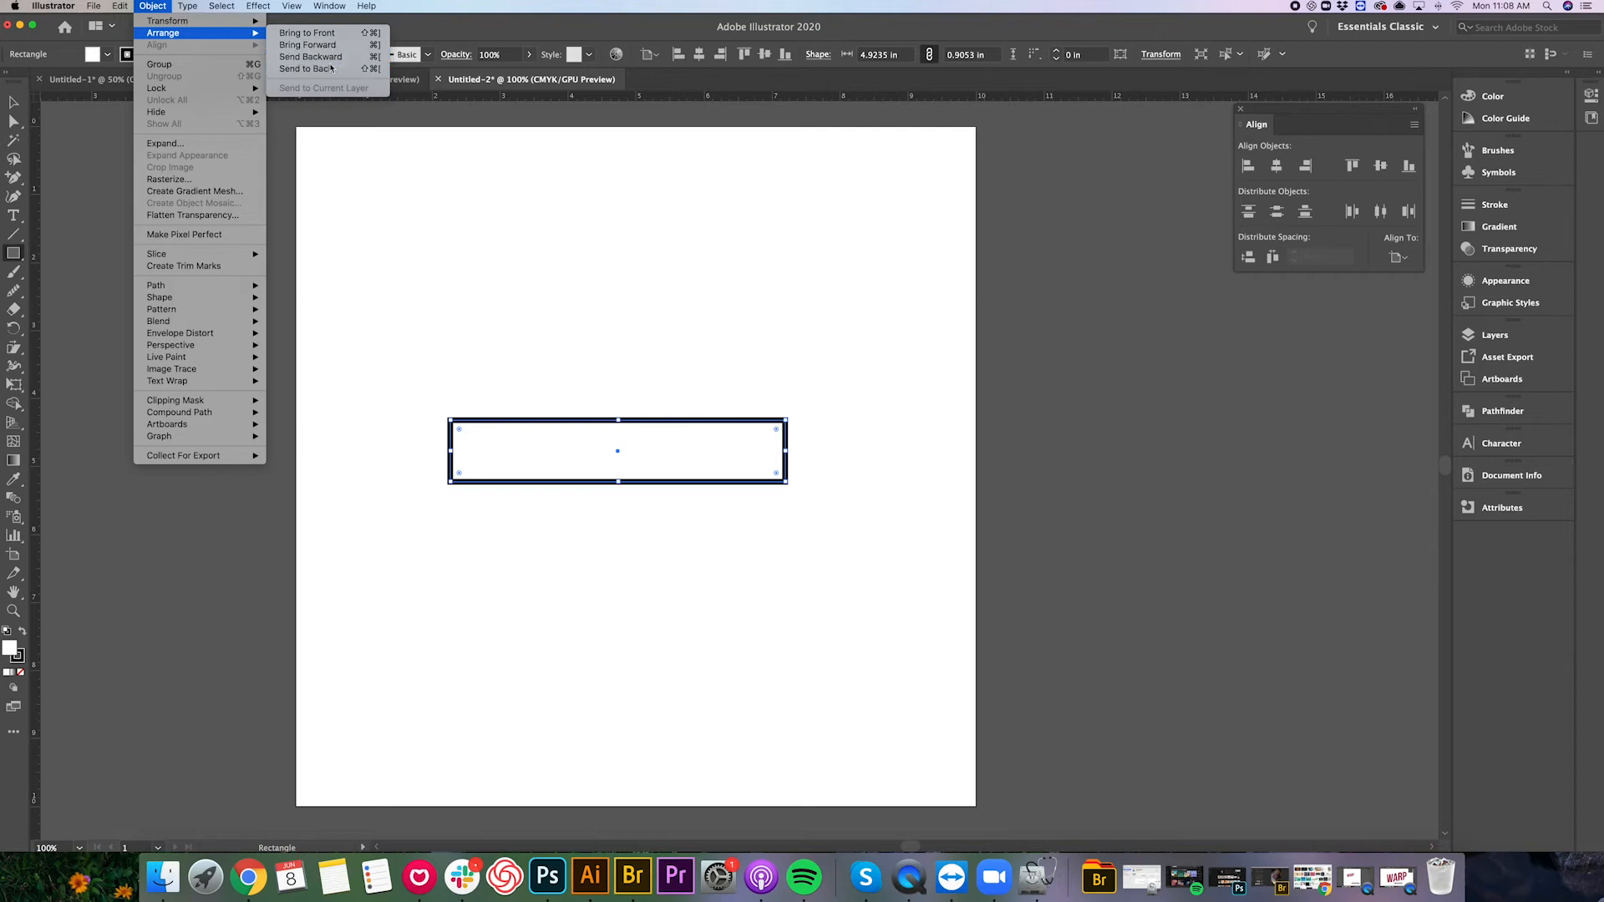
click(330, 70)
click(14, 101)
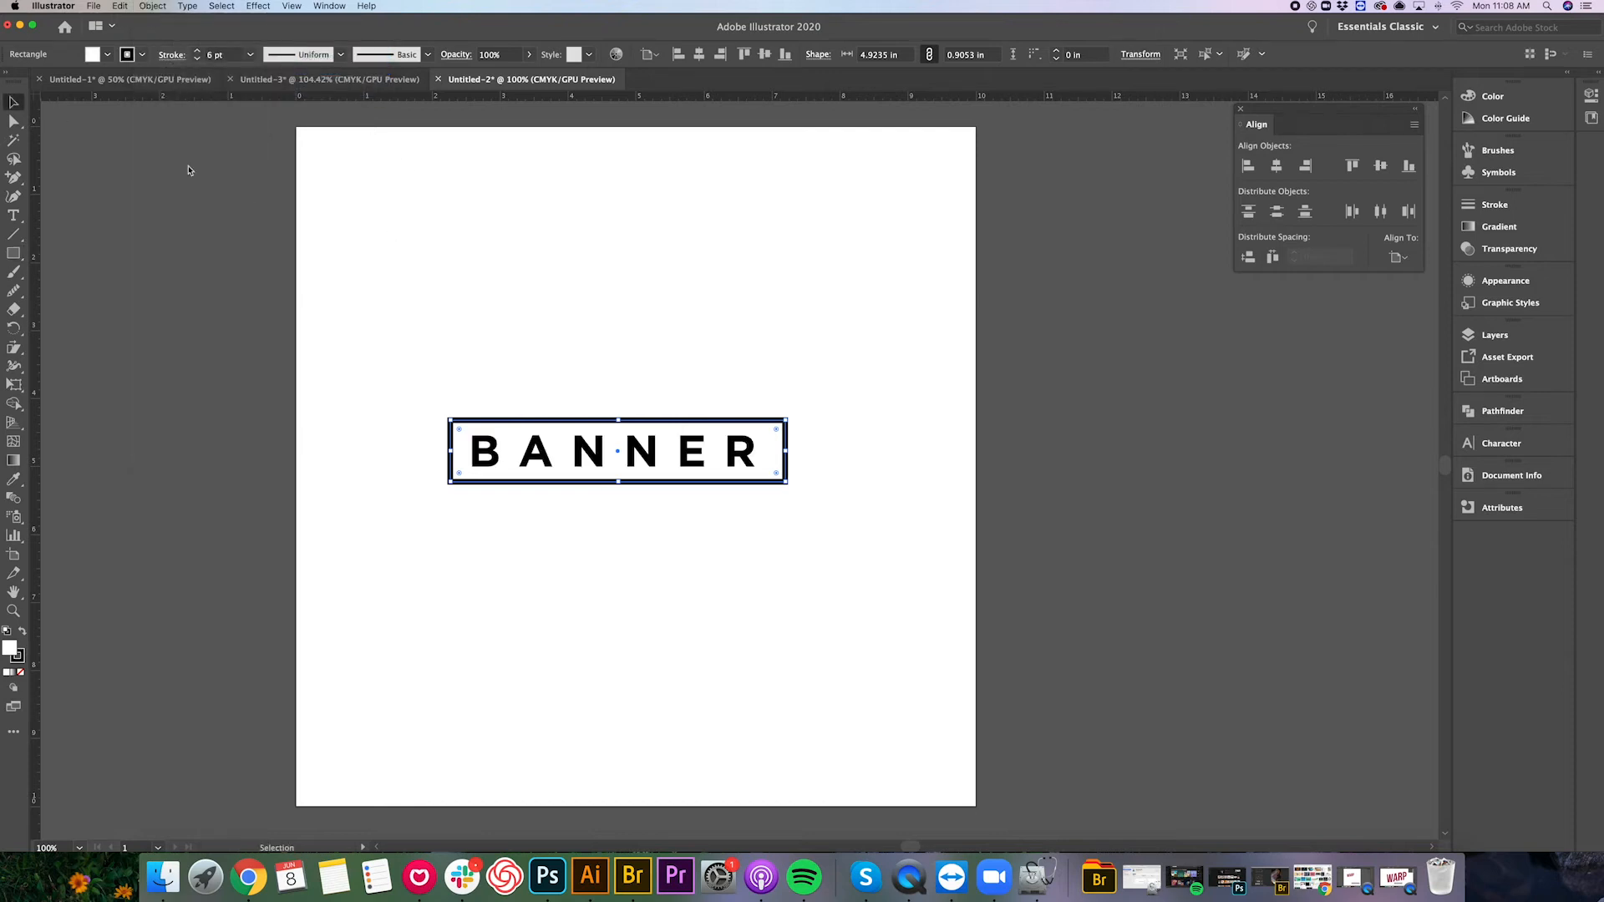
click(741, 354)
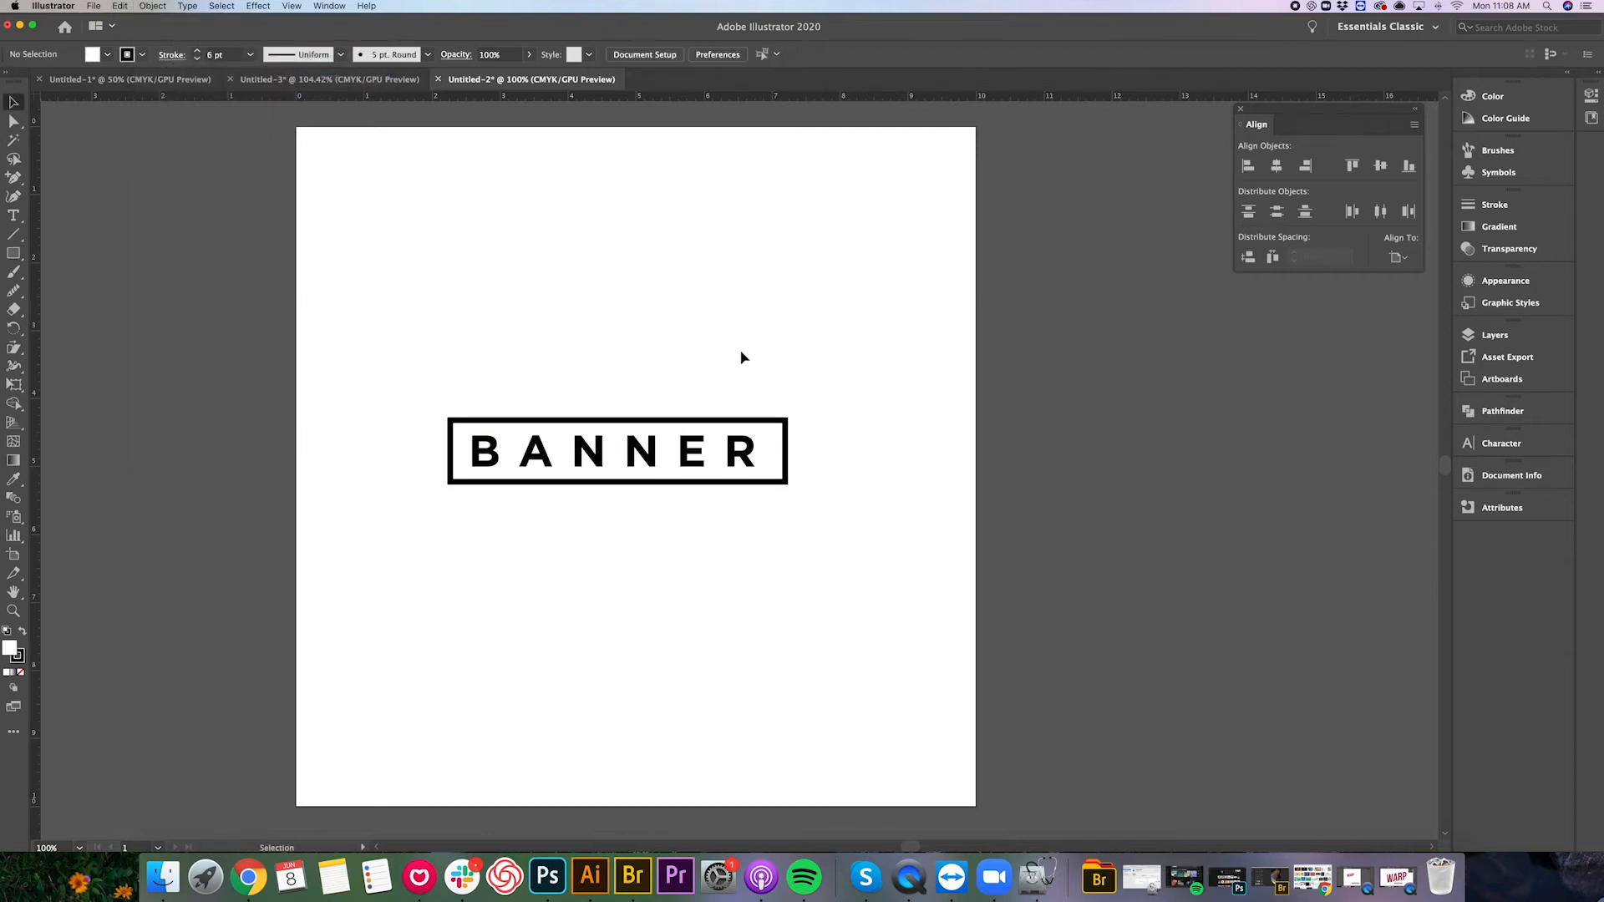
click(786, 482)
mouse_move(786, 482)
mouse_down()
mouse_move(795, 491)
mouse_move(806, 459)
mouse_move(781, 472)
mouse_up()
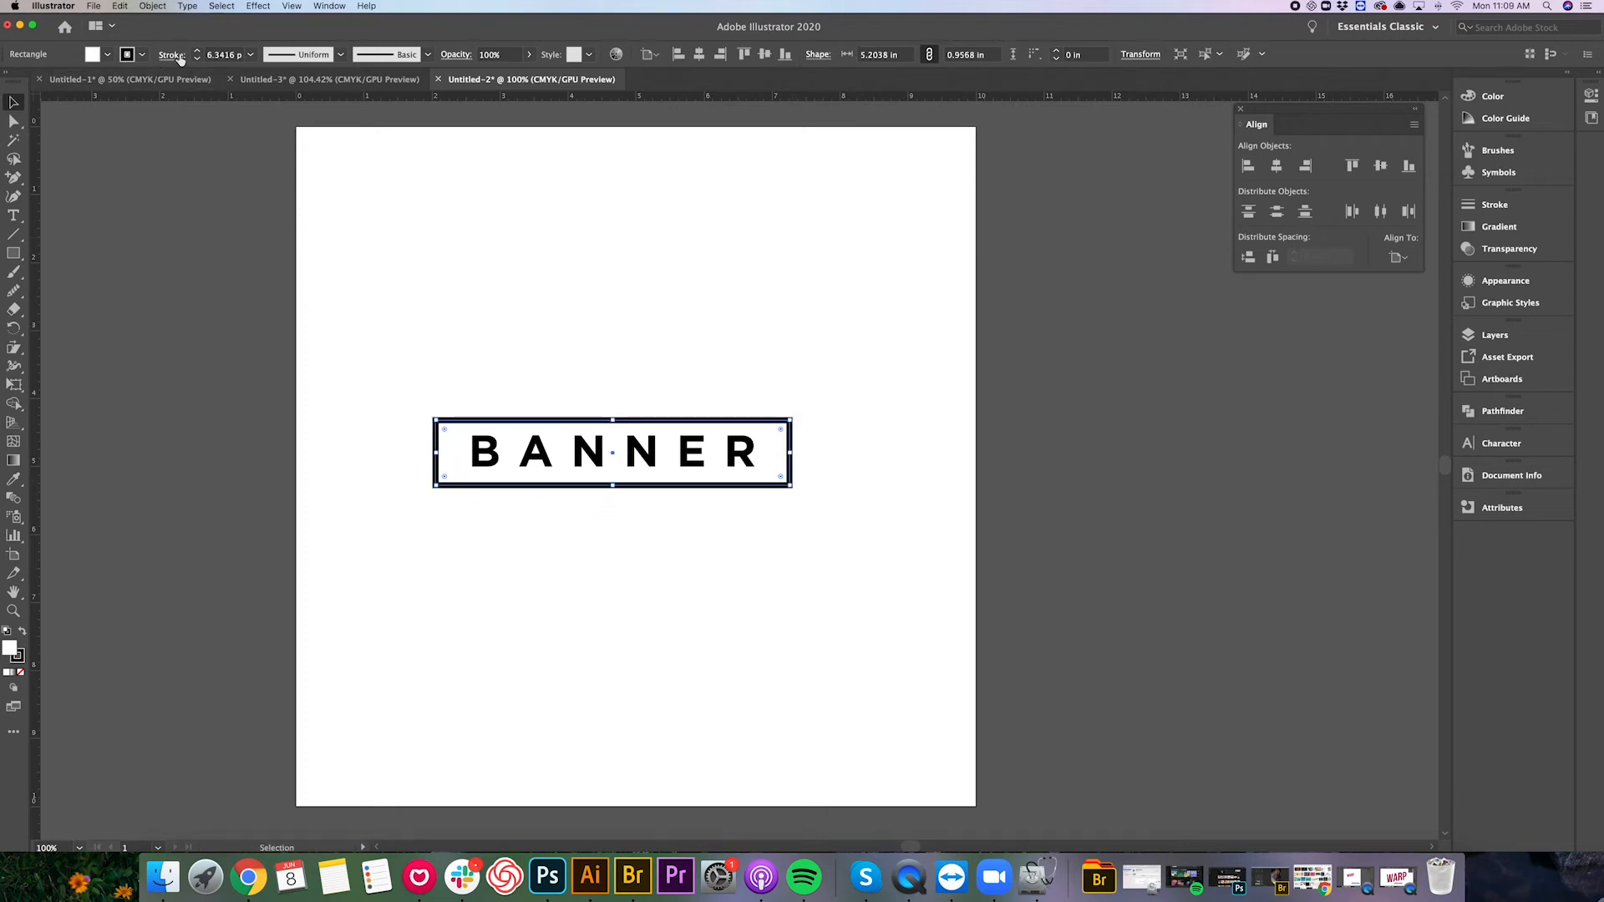
Warp the BANNER text and rectangle together with a horizontal Rise envelope distort at 23% bend, and deselect them.
click(534, 246)
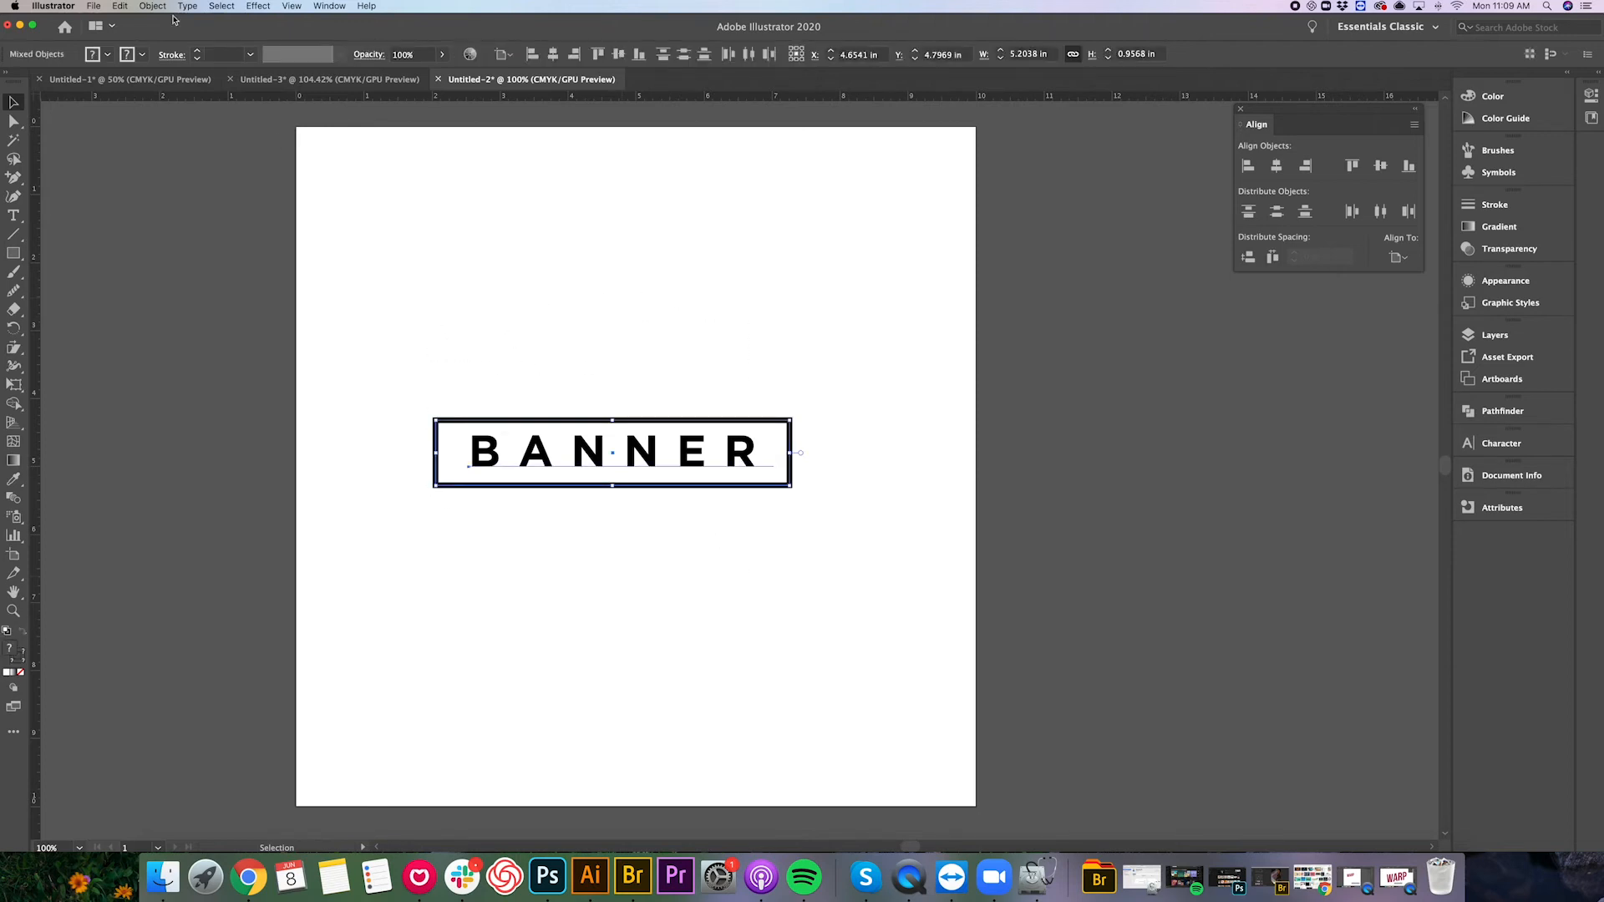
click(152, 6)
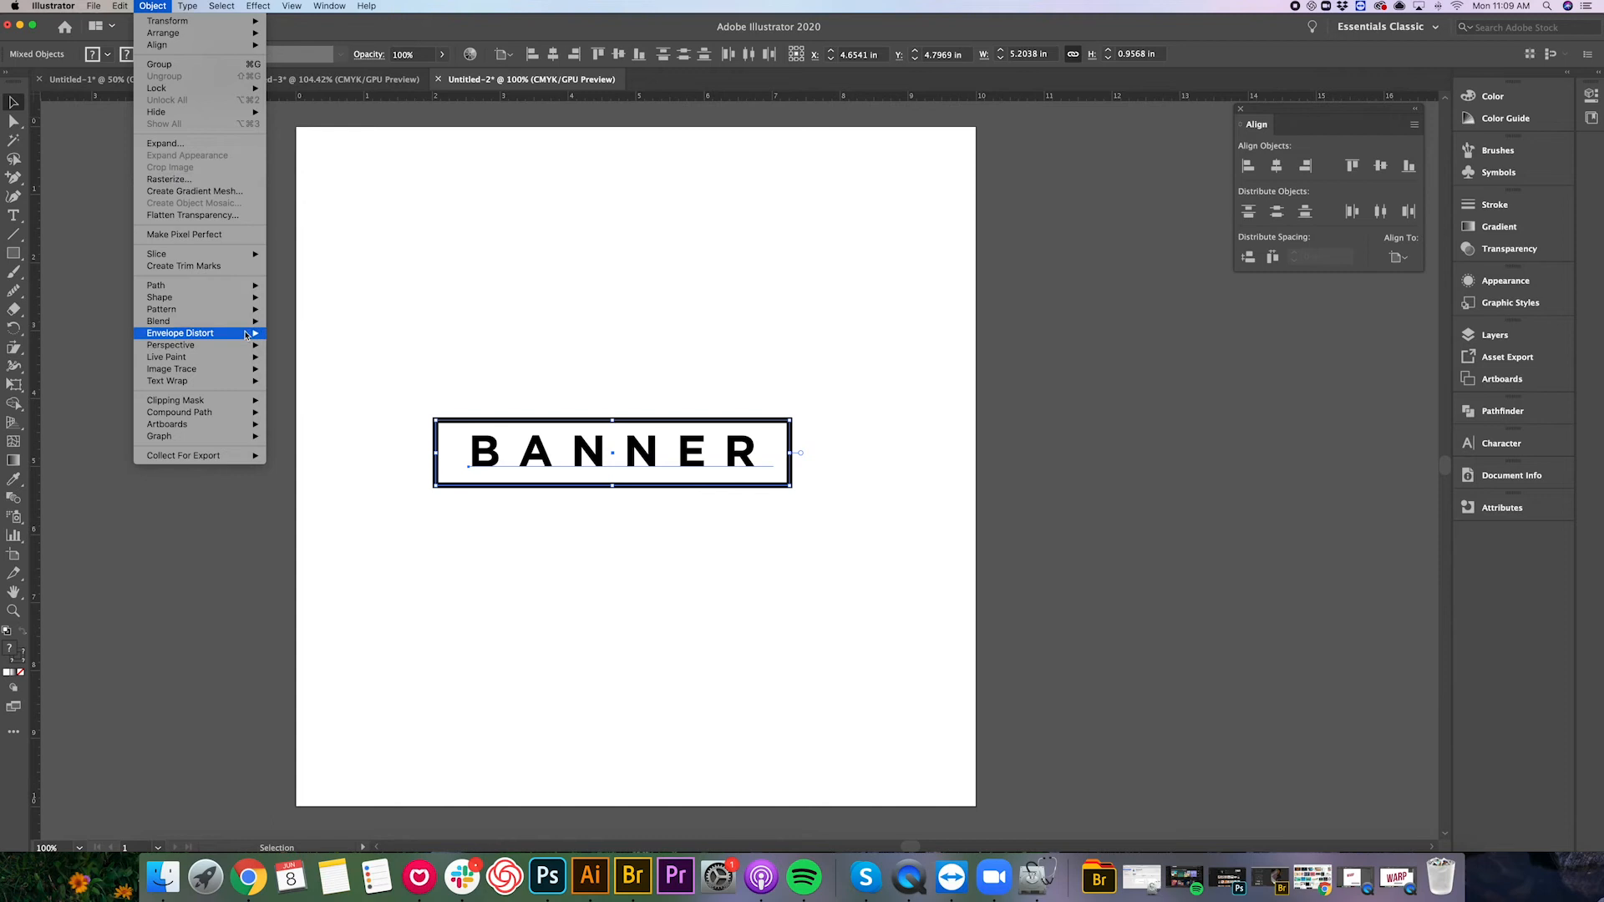
click(318, 334)
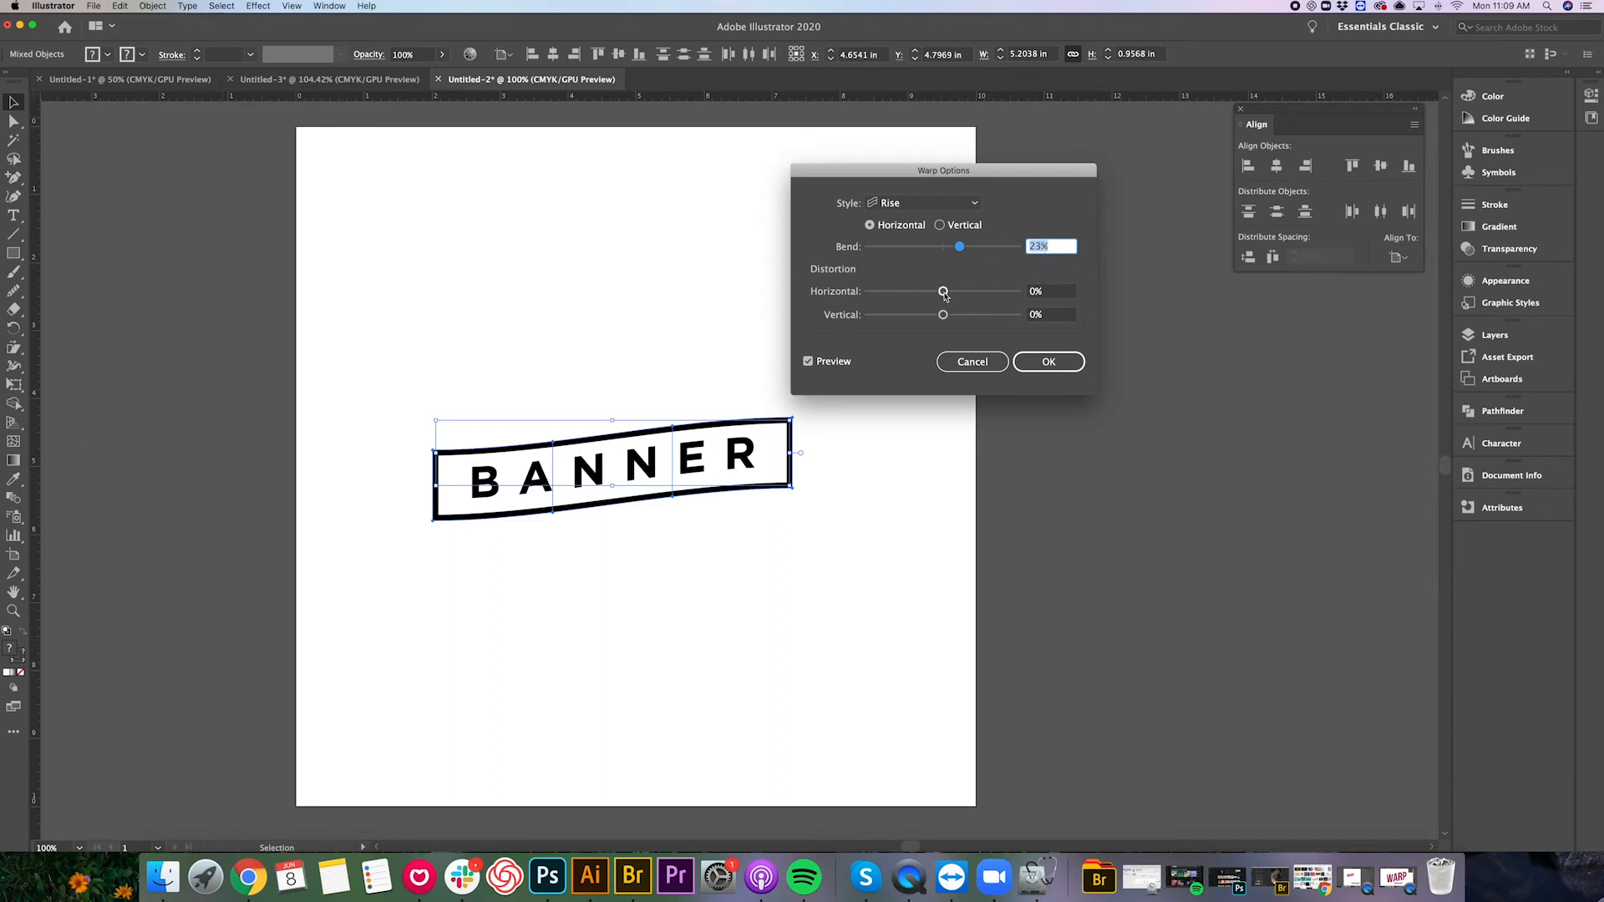
click(1075, 369)
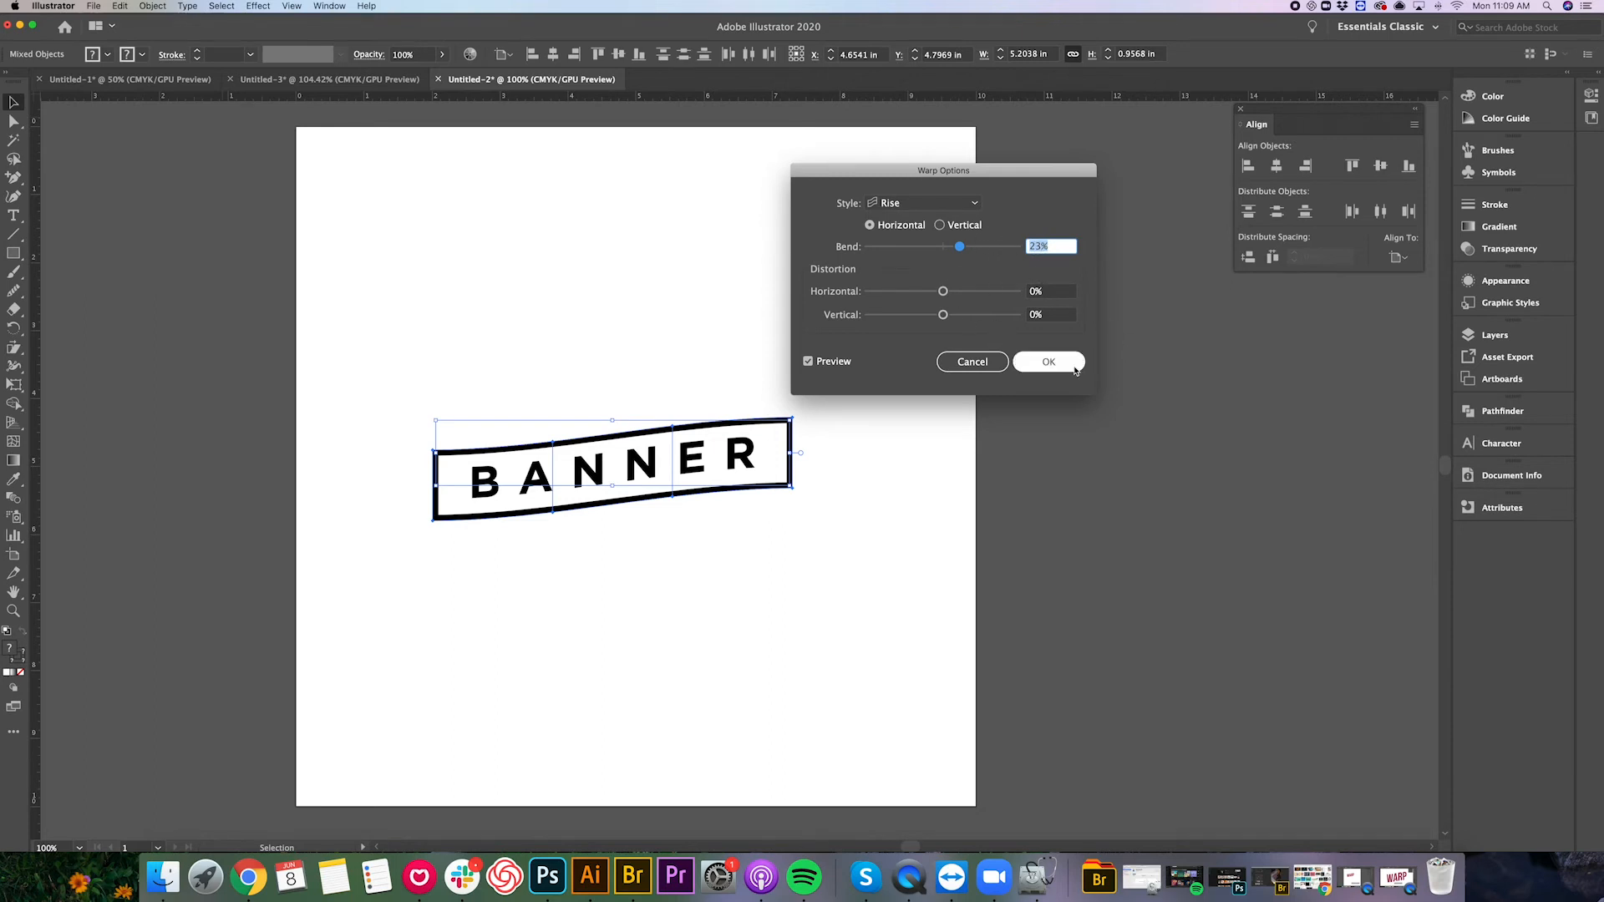
click(562, 345)
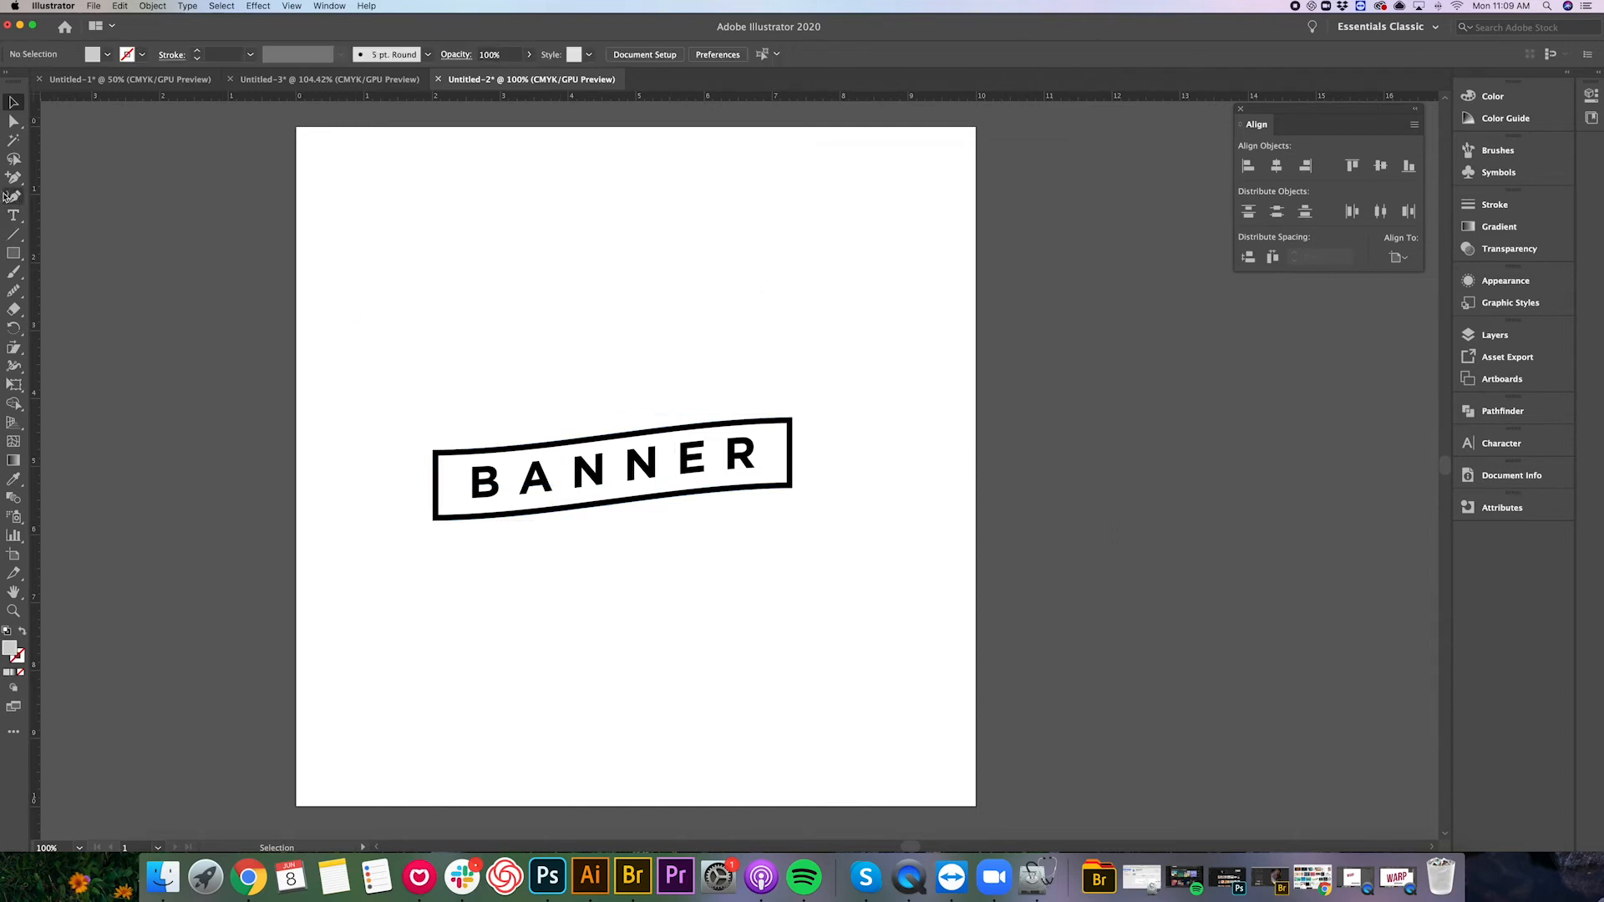
Draw a rectangle about 0.56 × 0.96 in over the banner's left end with the default white fill and a 6 pt black stroke.
click(14, 253)
mouse_move(435, 455)
mouse_down()
mouse_move(416, 485)
mouse_move(433, 480)
mouse_move(413, 456)
mouse_up()
click(13, 102)
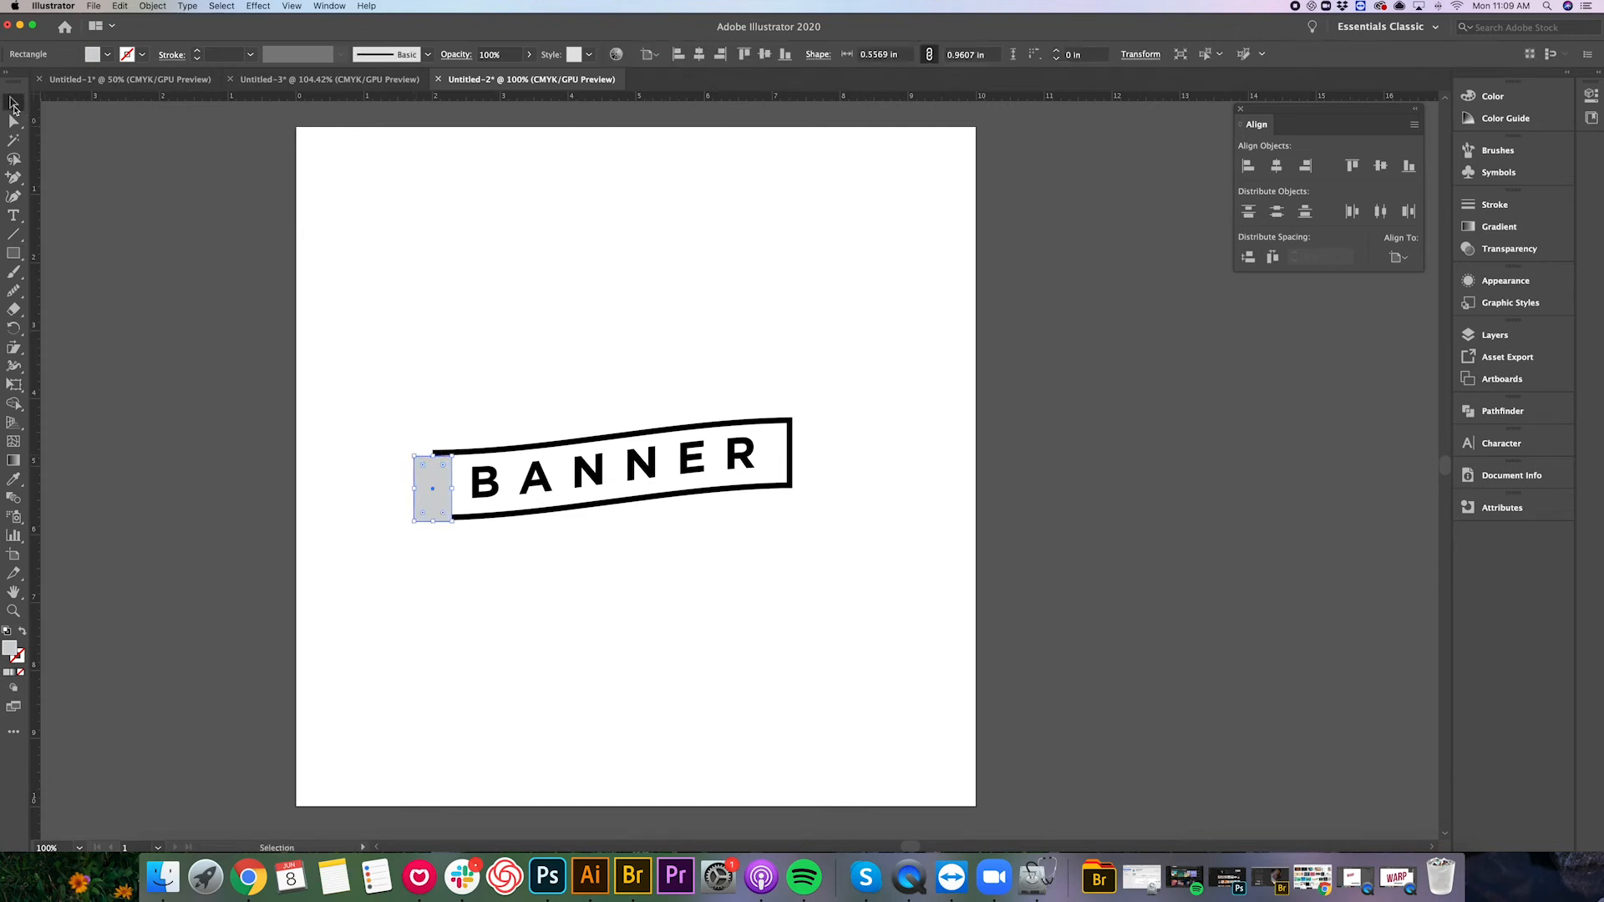
click(7, 632)
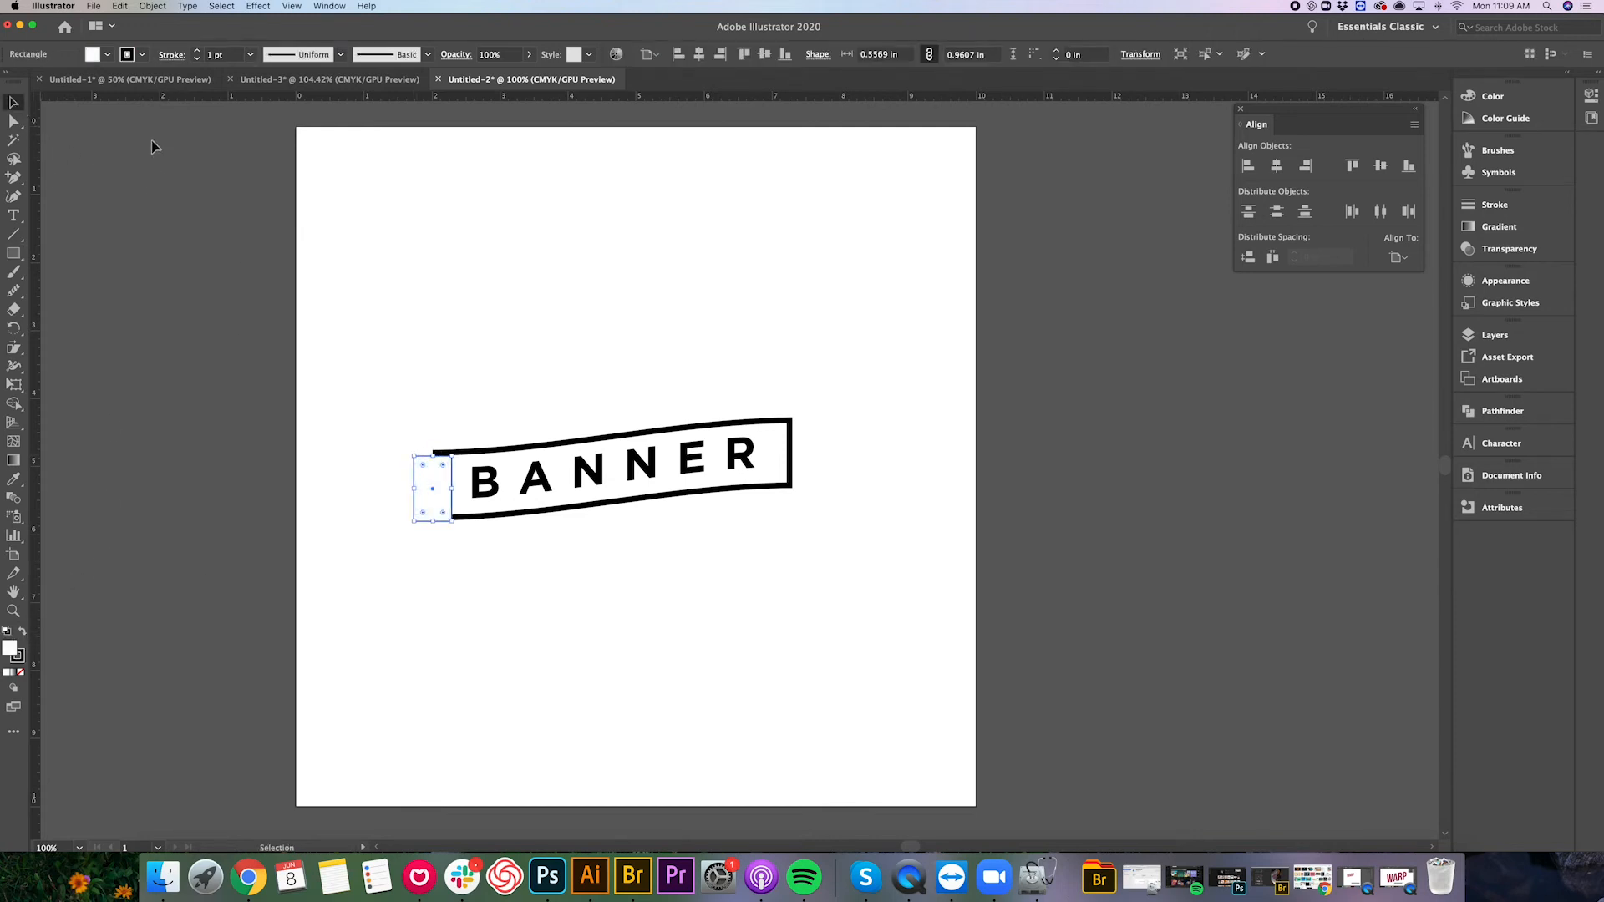
click(197, 52)
click(197, 52)
click(197, 51)
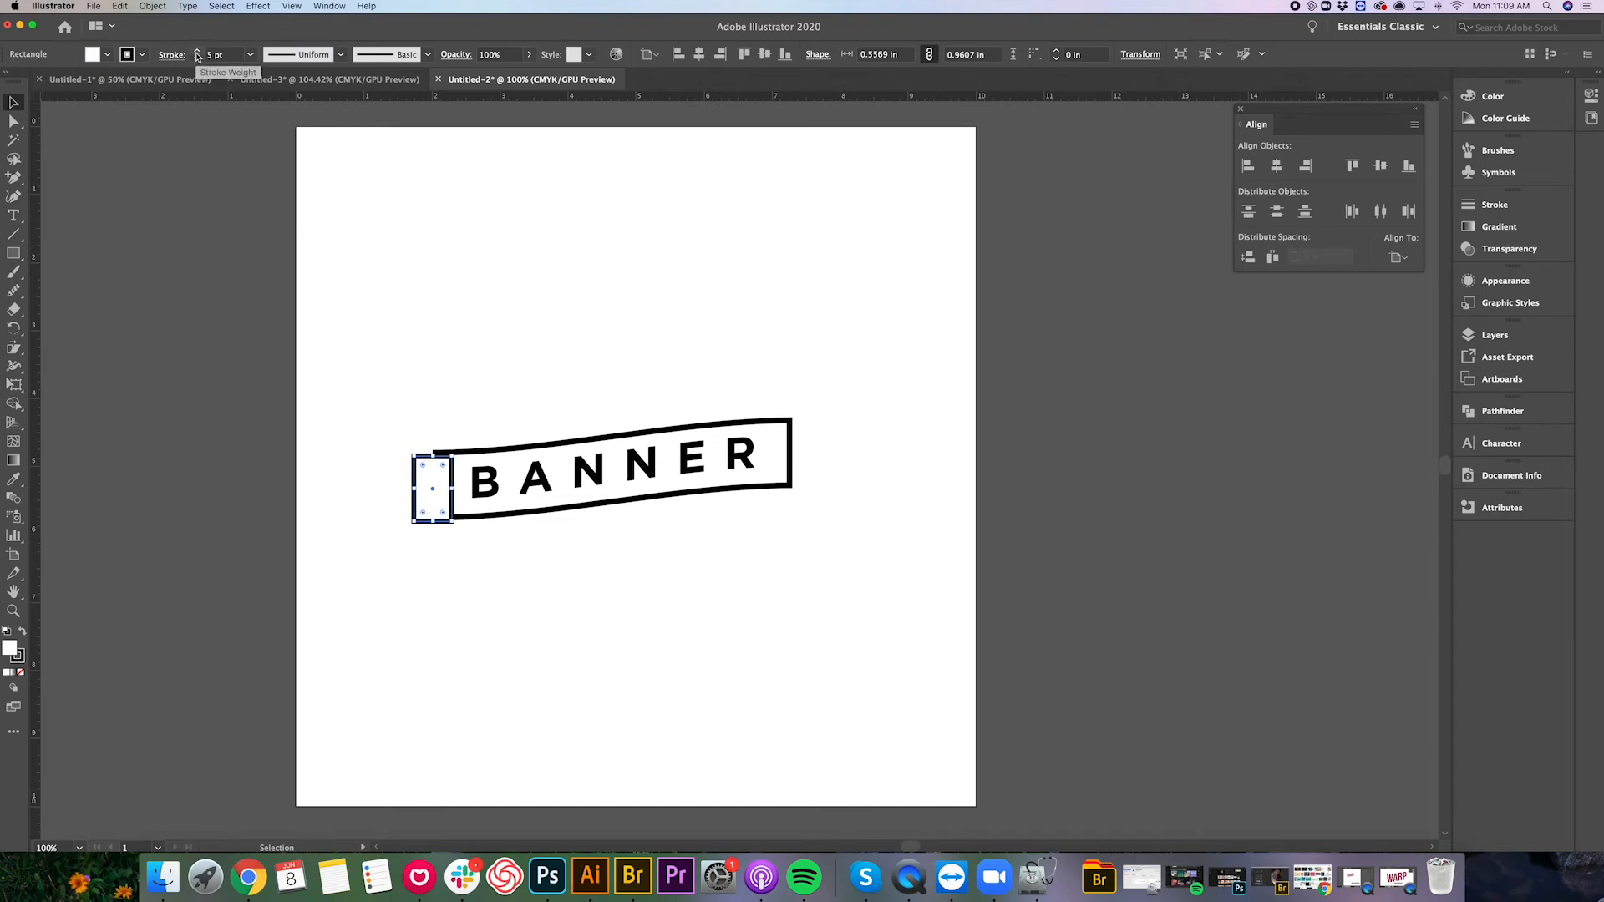
click(198, 51)
click(197, 51)
Move the small rectangle slightly upward and send it behind the banner.
drag(452, 506, 449, 489)
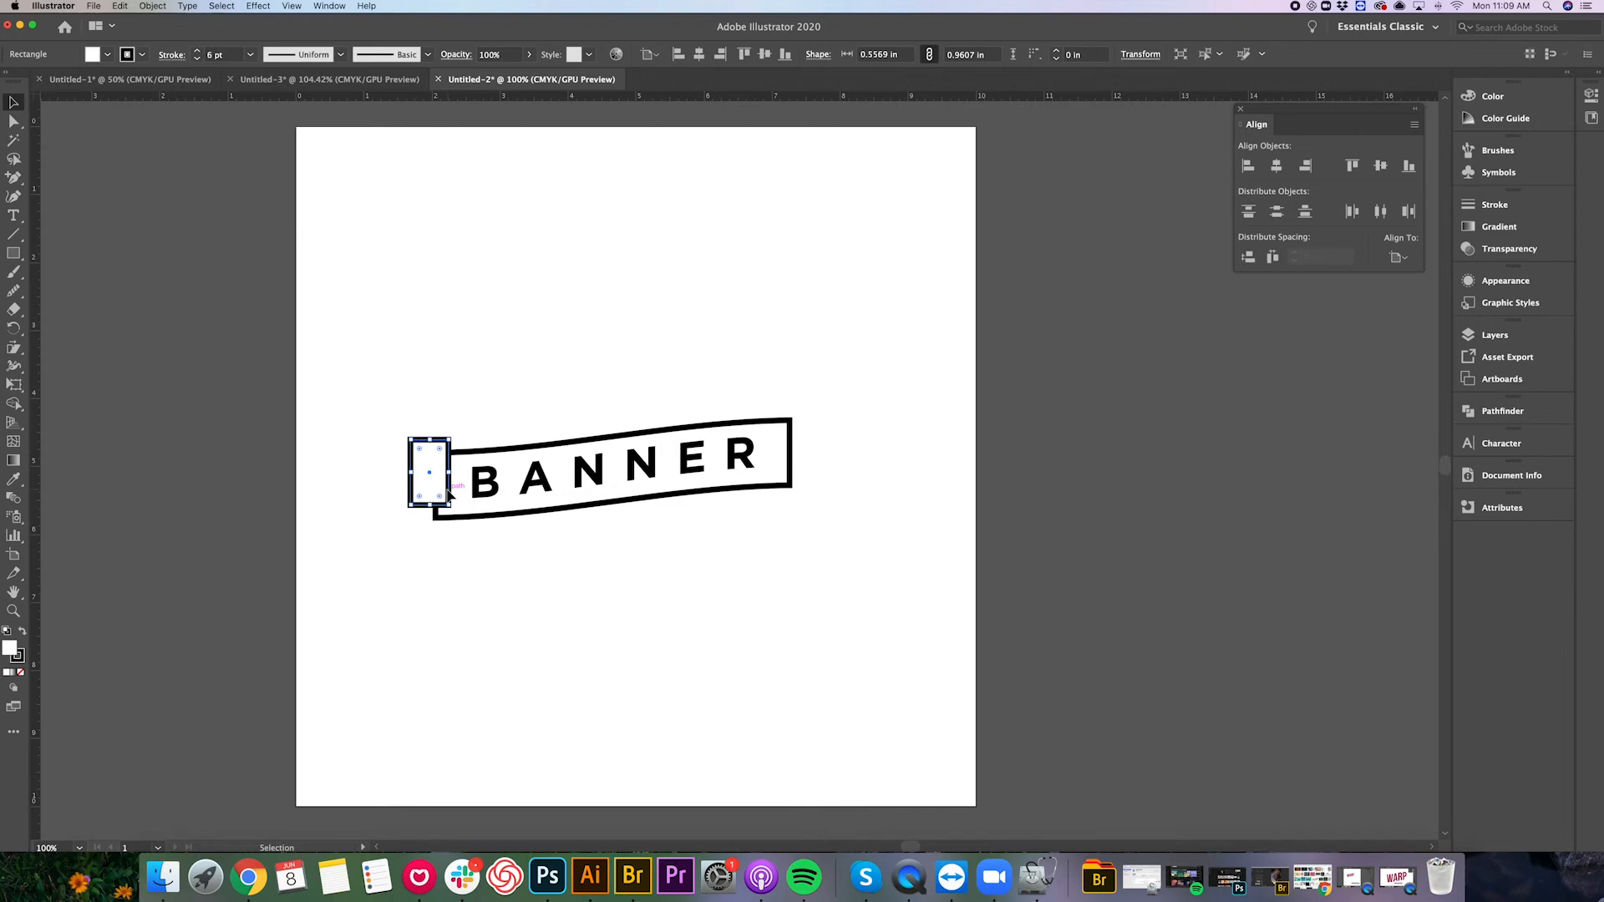
click(153, 6)
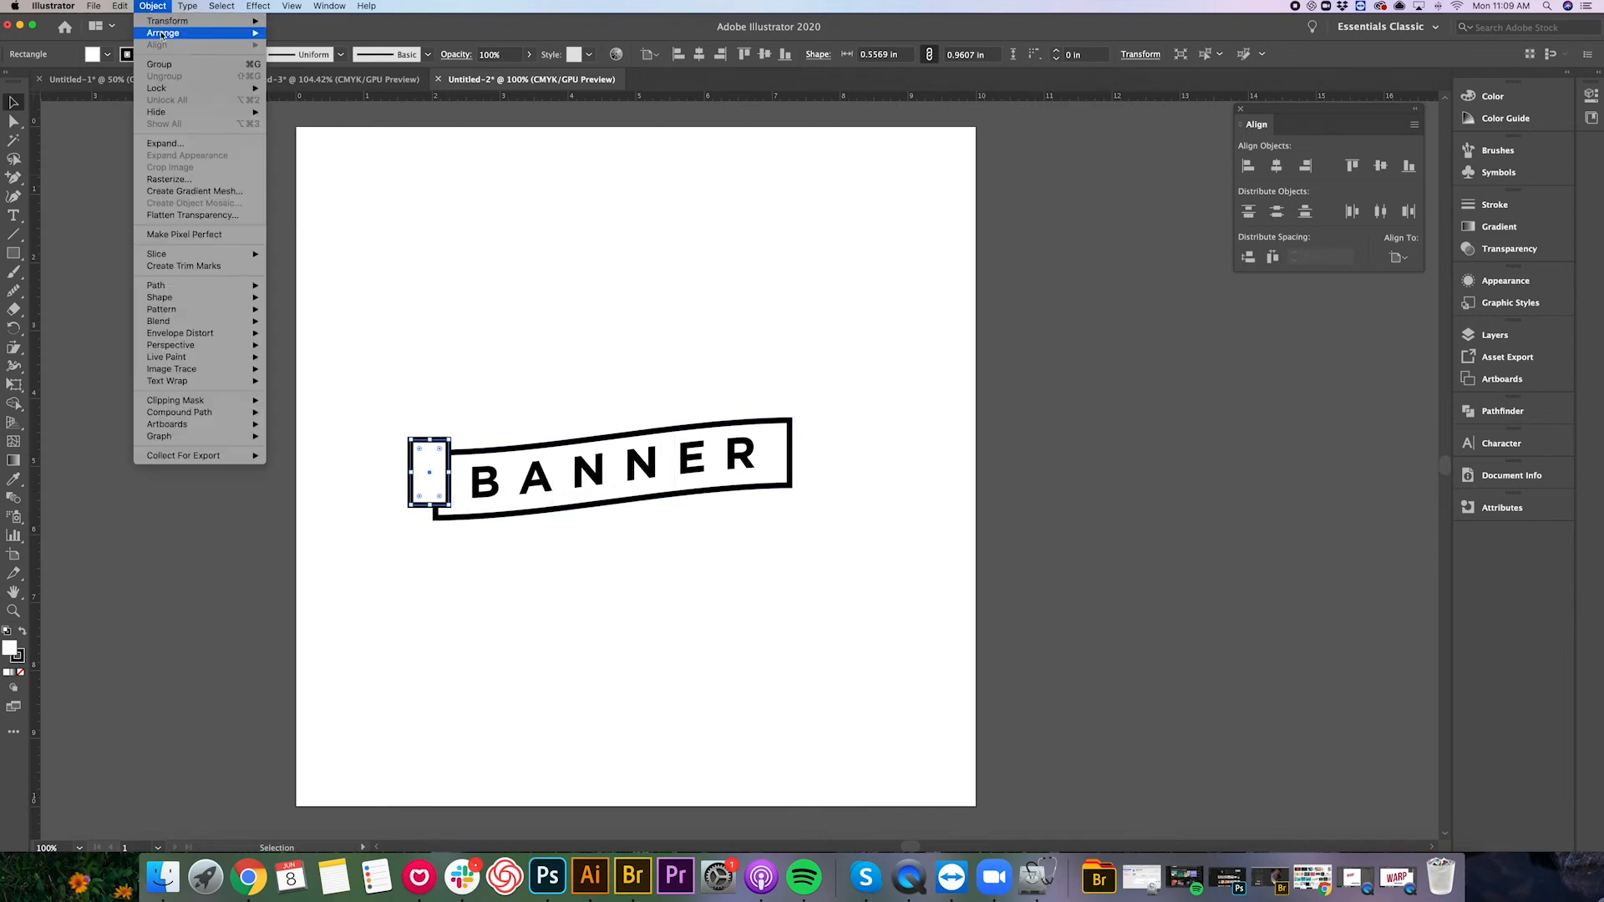
mouse_move(242, 33)
click(305, 68)
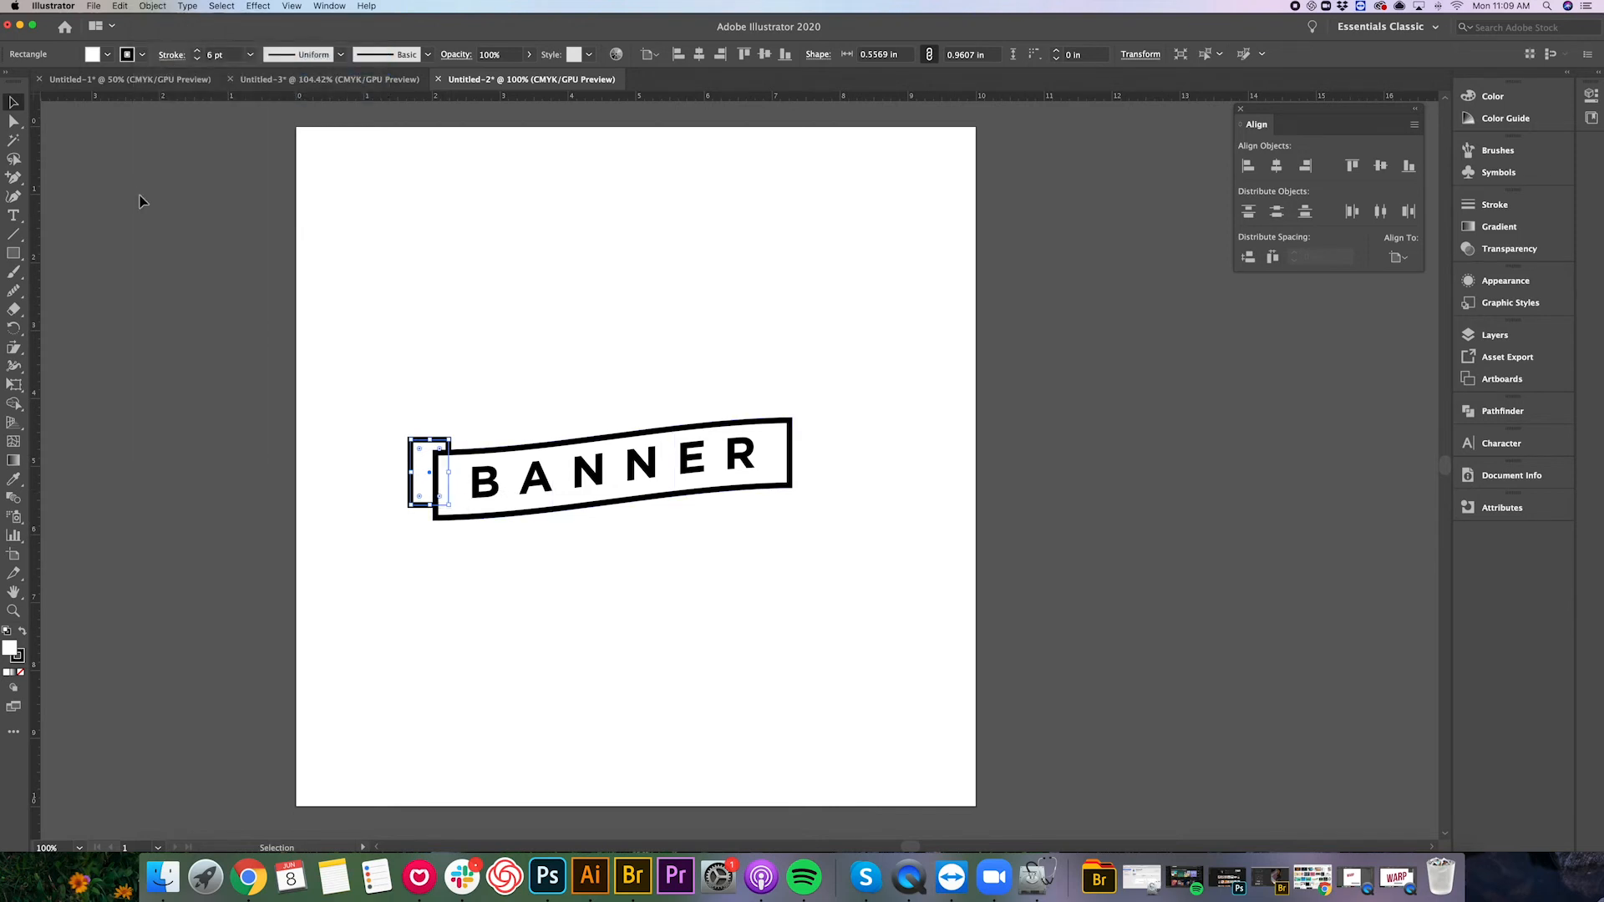
Add an anchor point midway along the small rectangle's outer edge and pull it inward to form a notched ribbon tail.
click(15, 178)
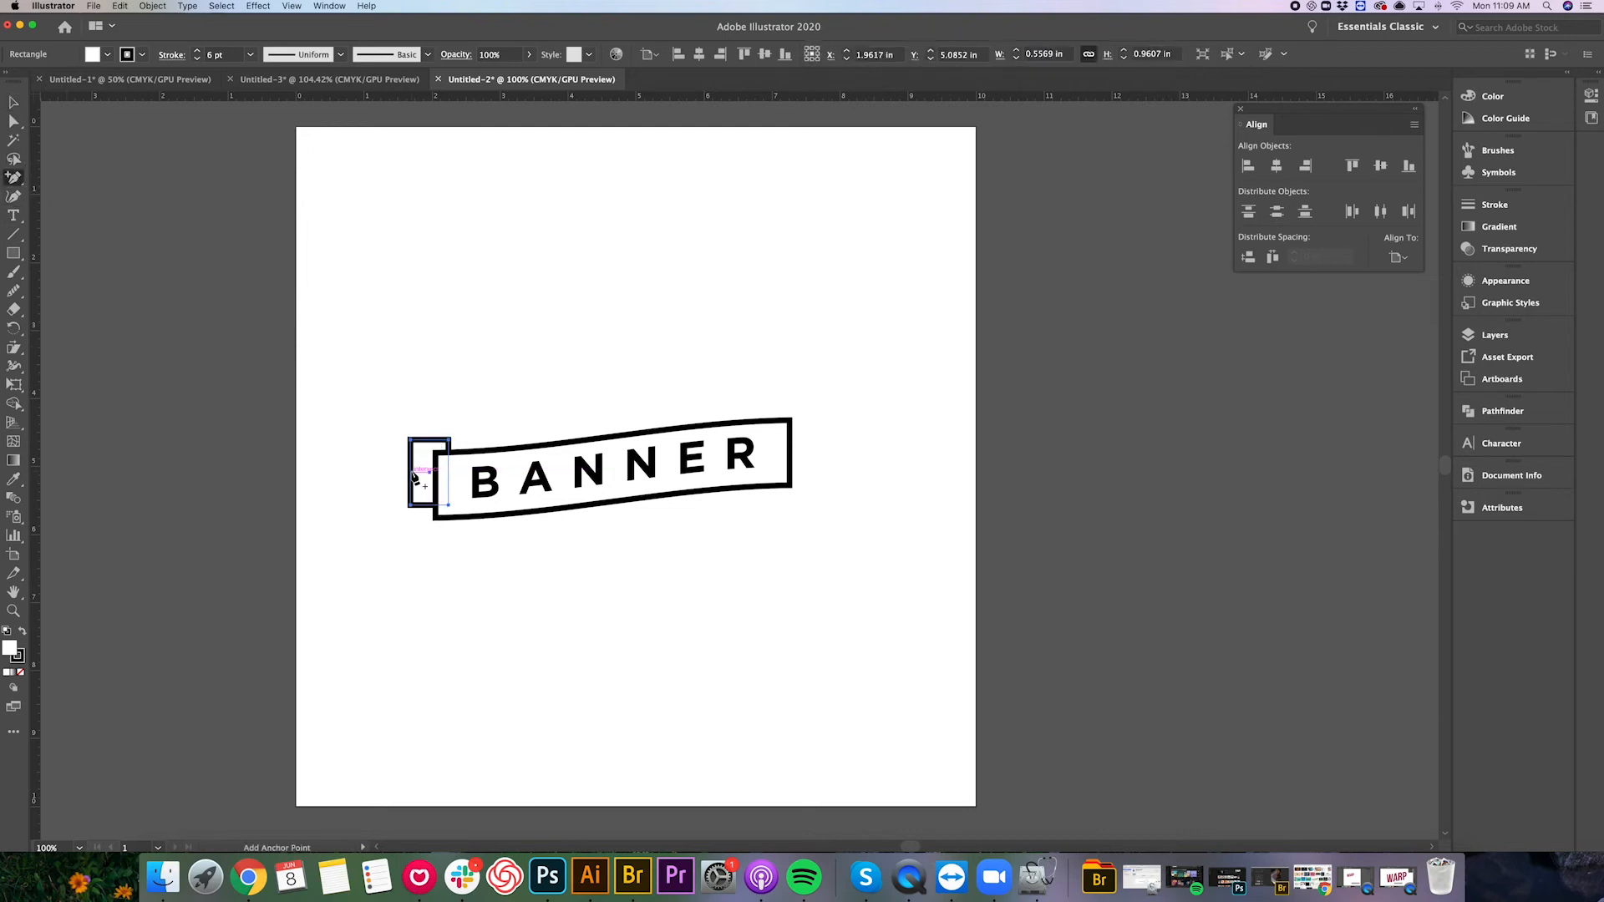
click(414, 477)
key(a)
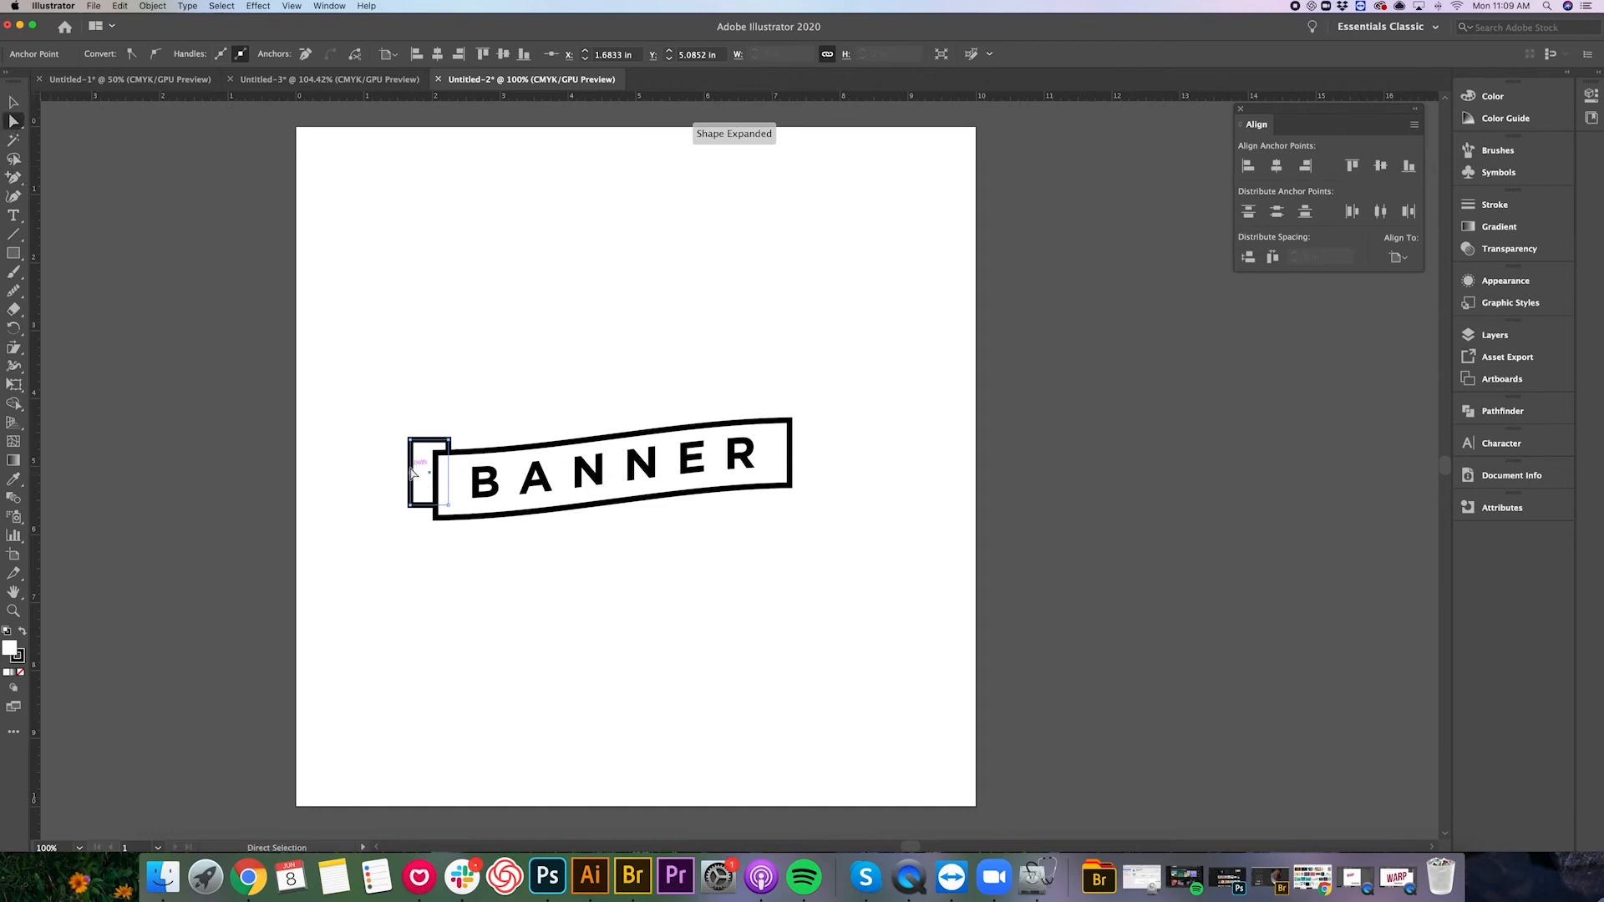
drag(414, 474, 423, 481)
click(333, 441)
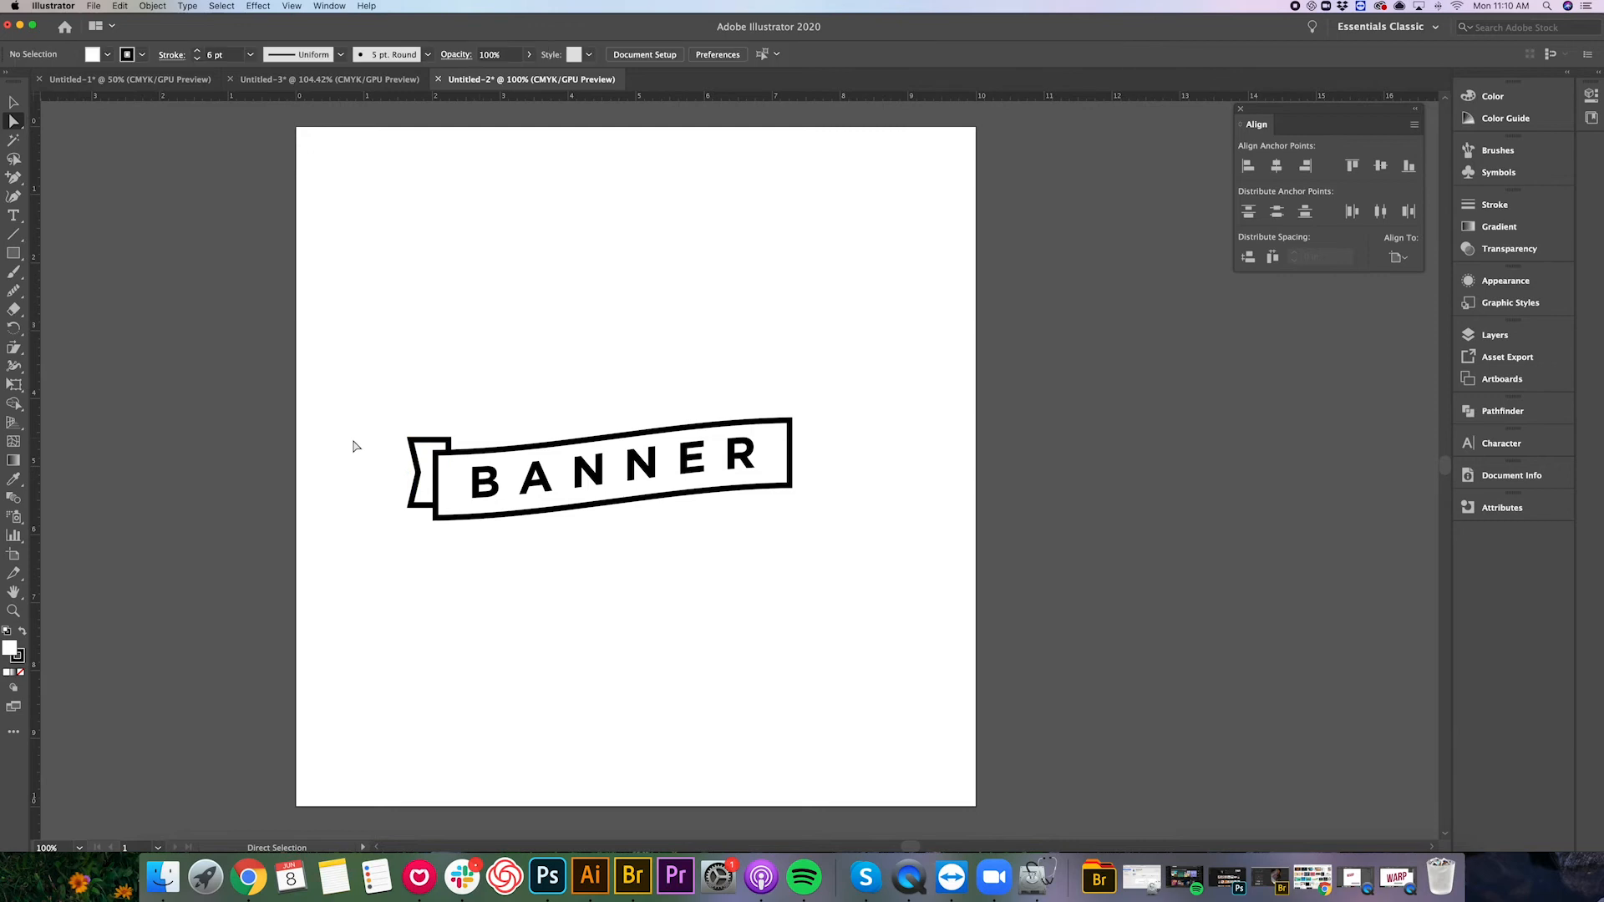
Shift the ribbon tail slightly toward the banner and place a mirrored copy behind the banner's right end.
click(13, 102)
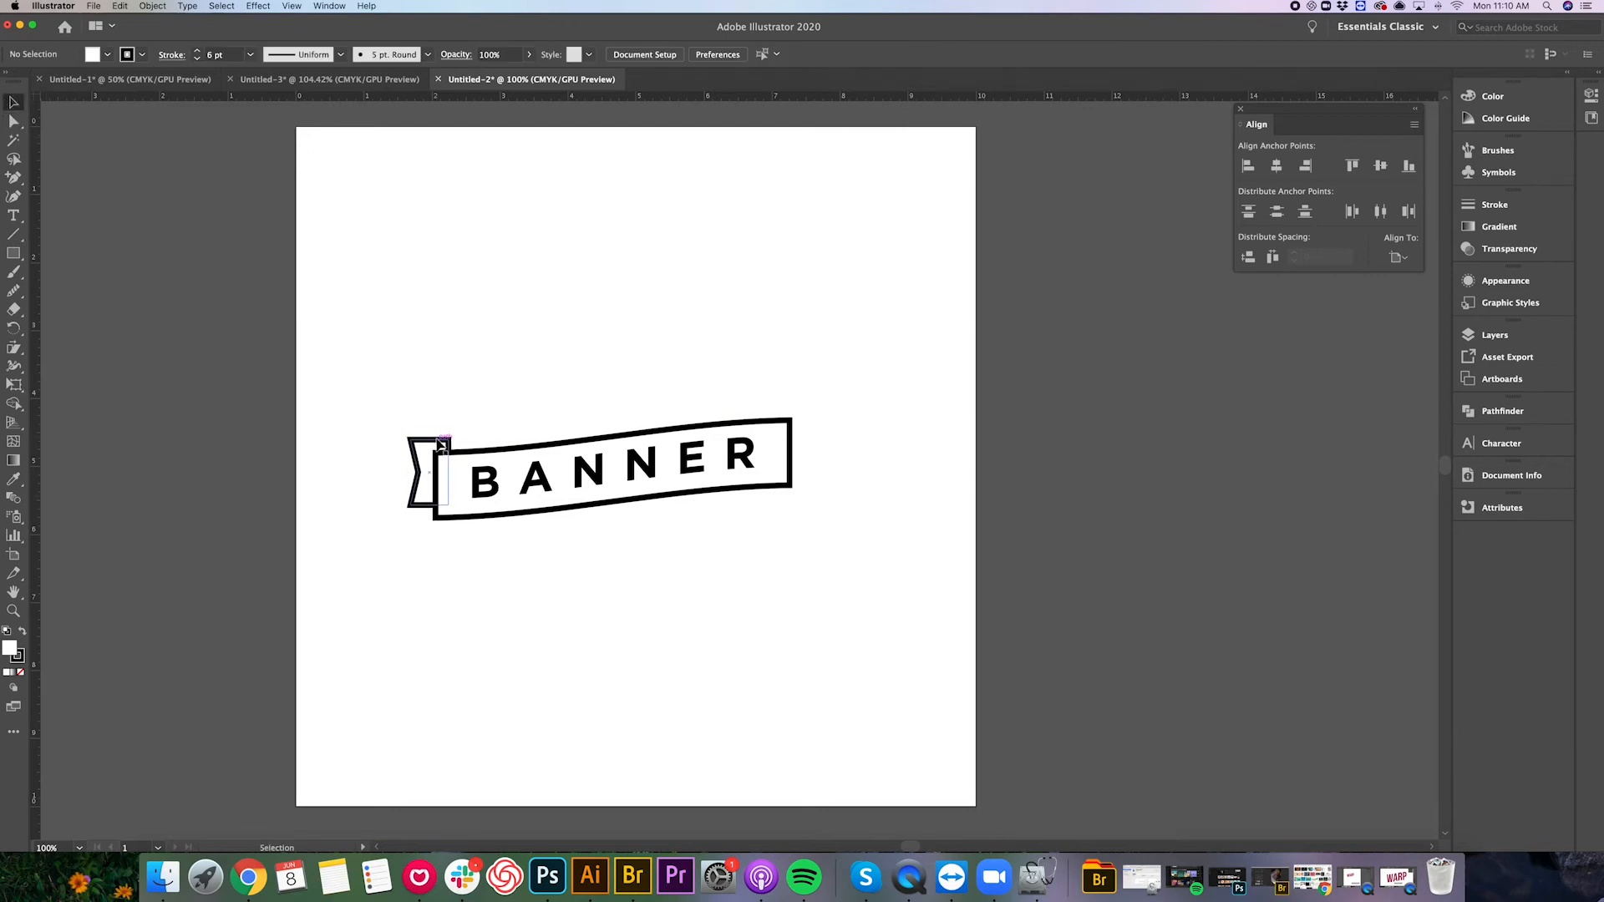
drag(441, 444, 447, 445)
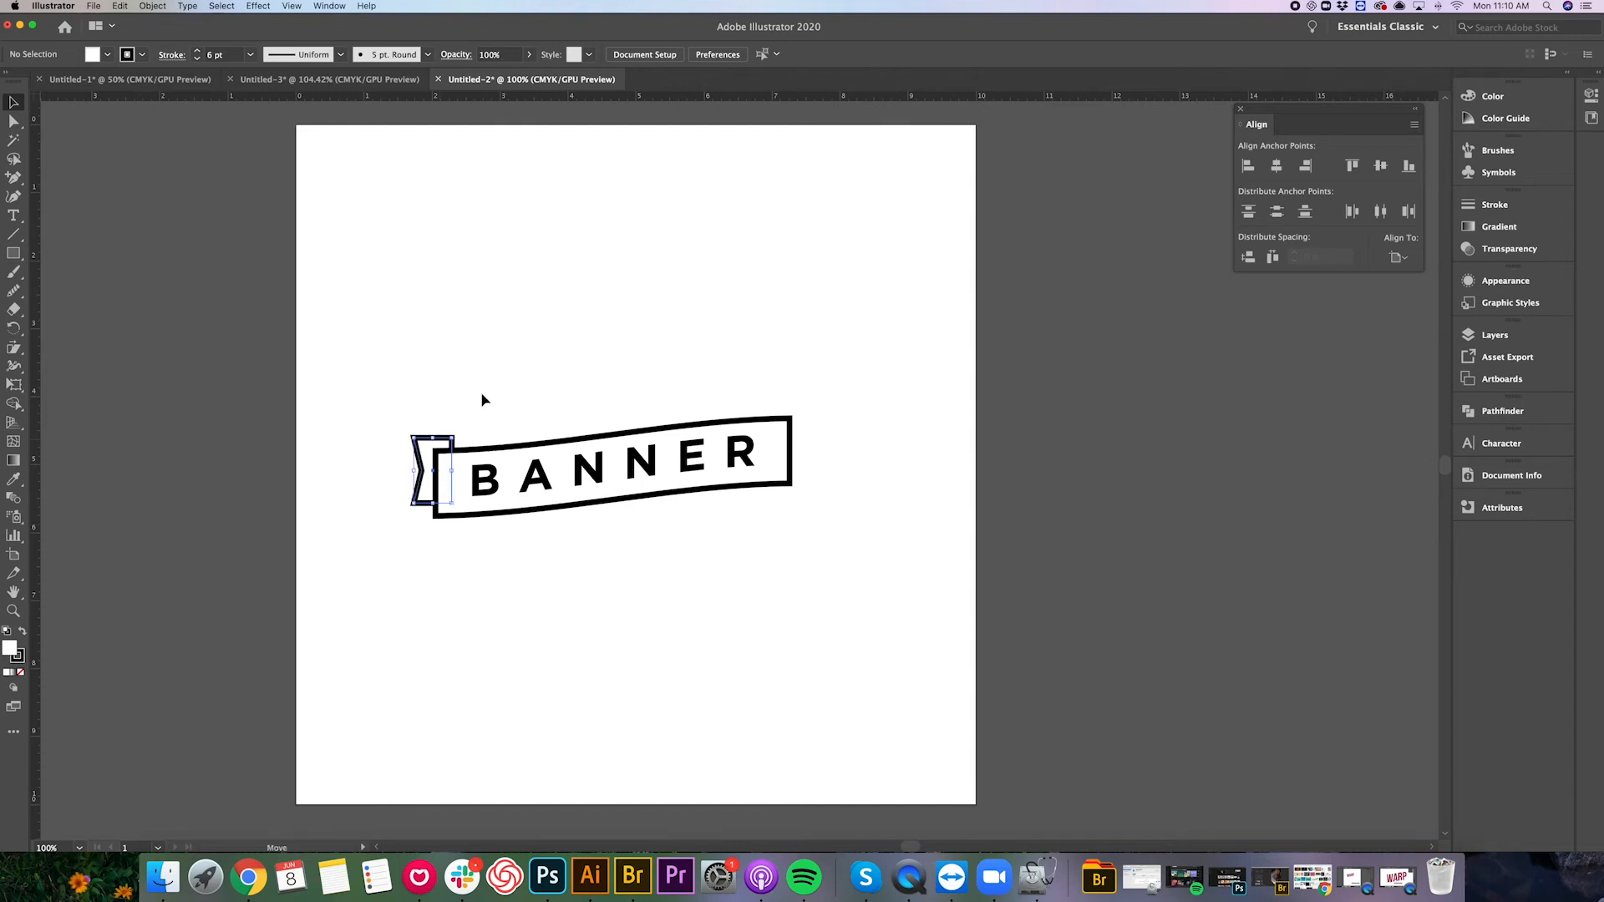
click(453, 551)
click(443, 439)
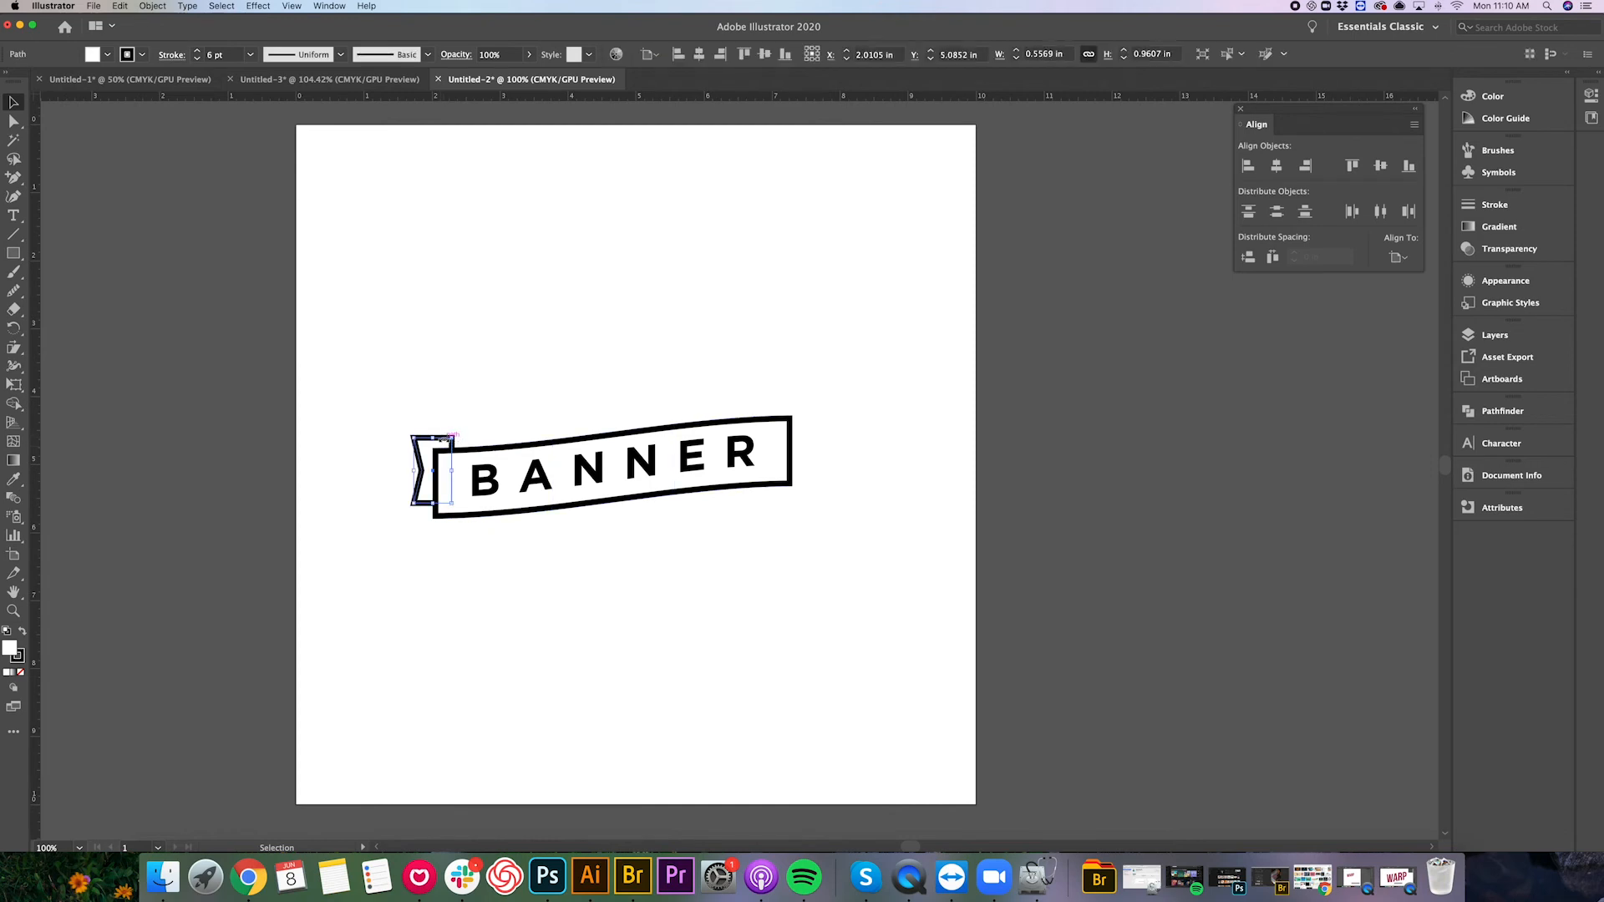
drag(452, 436, 752, 485)
Center the grouped banner on the artboard, scale it down proportionally from its centre, and deselect it.
click(1380, 167)
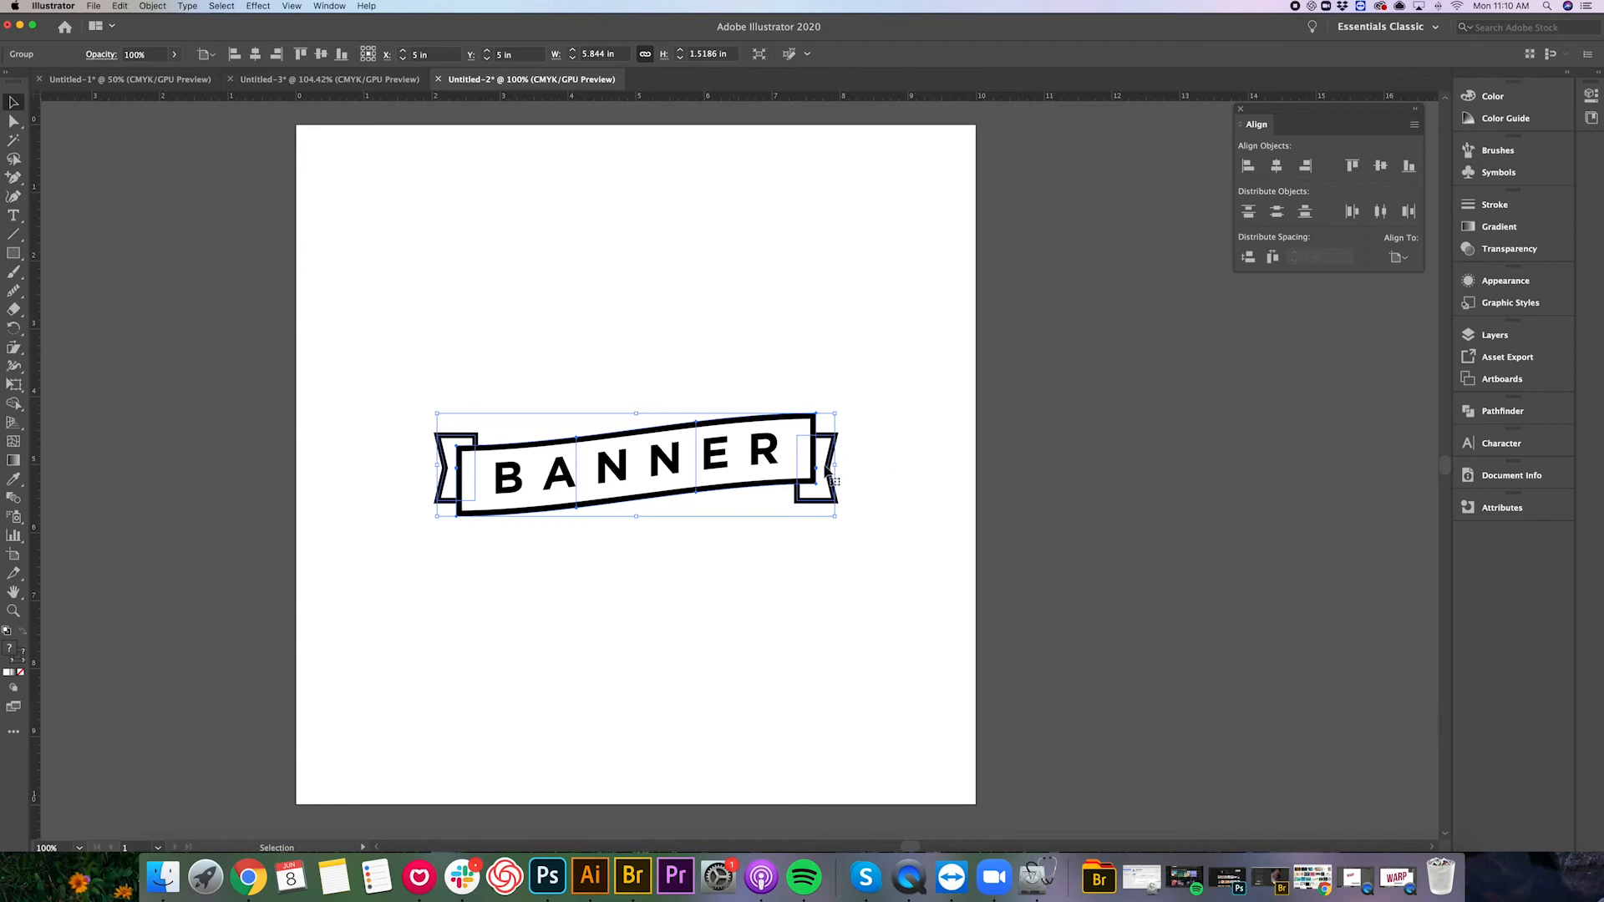
drag(834, 465, 790, 462)
click(938, 497)
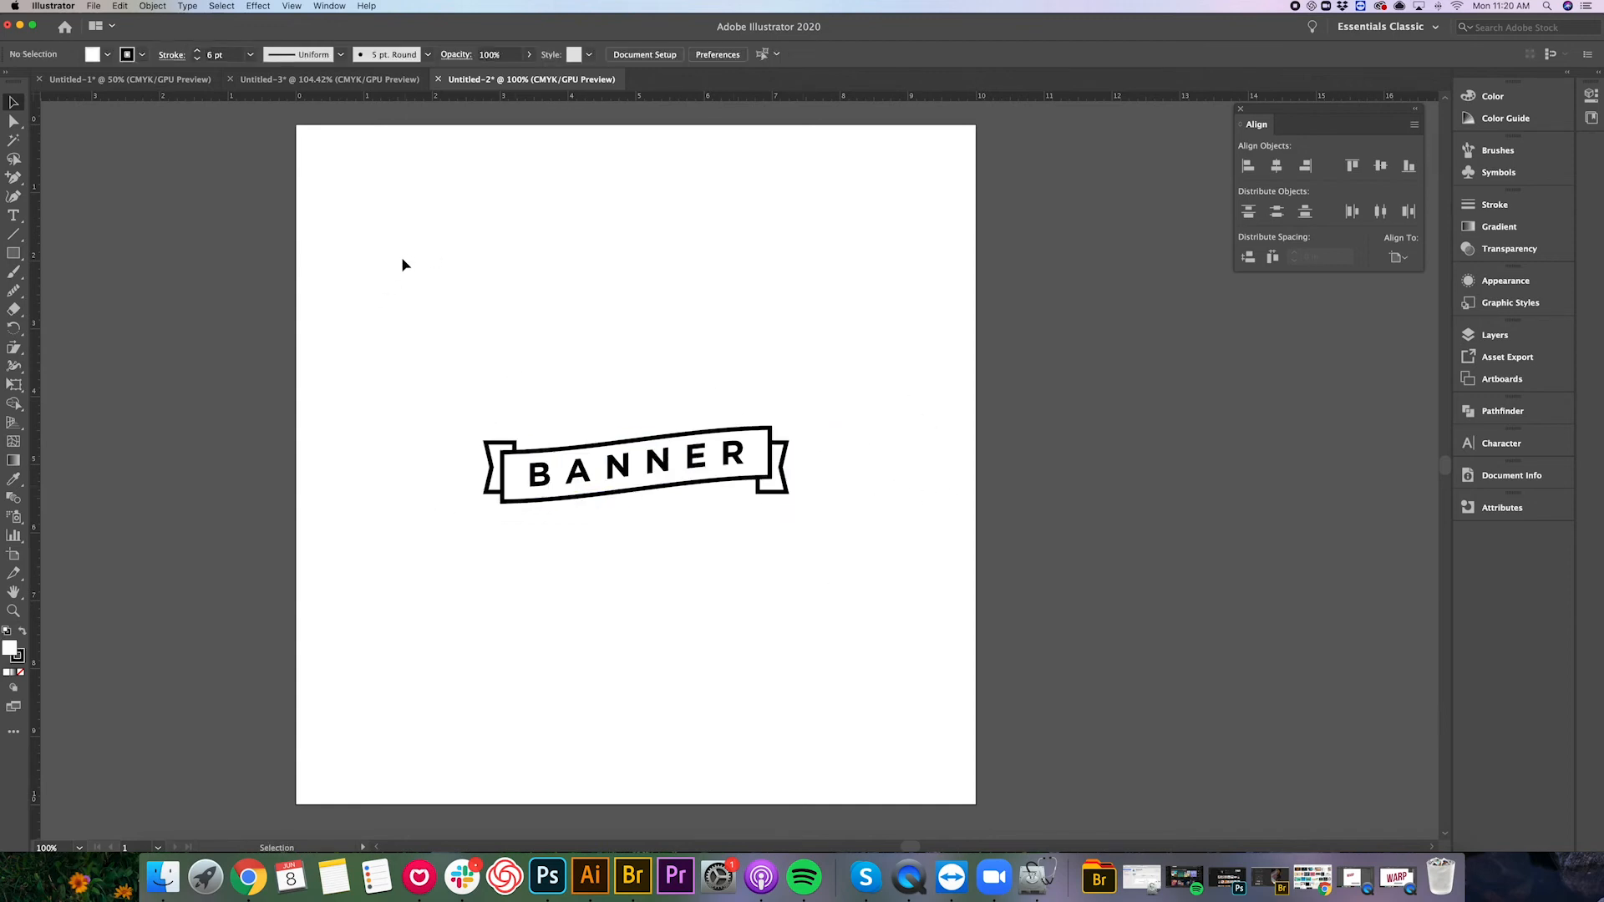
Switch to the Untitled-3 document and draw a teal rectangle about 6.04 × 3.05 in on the upper artboard.
click(284, 81)
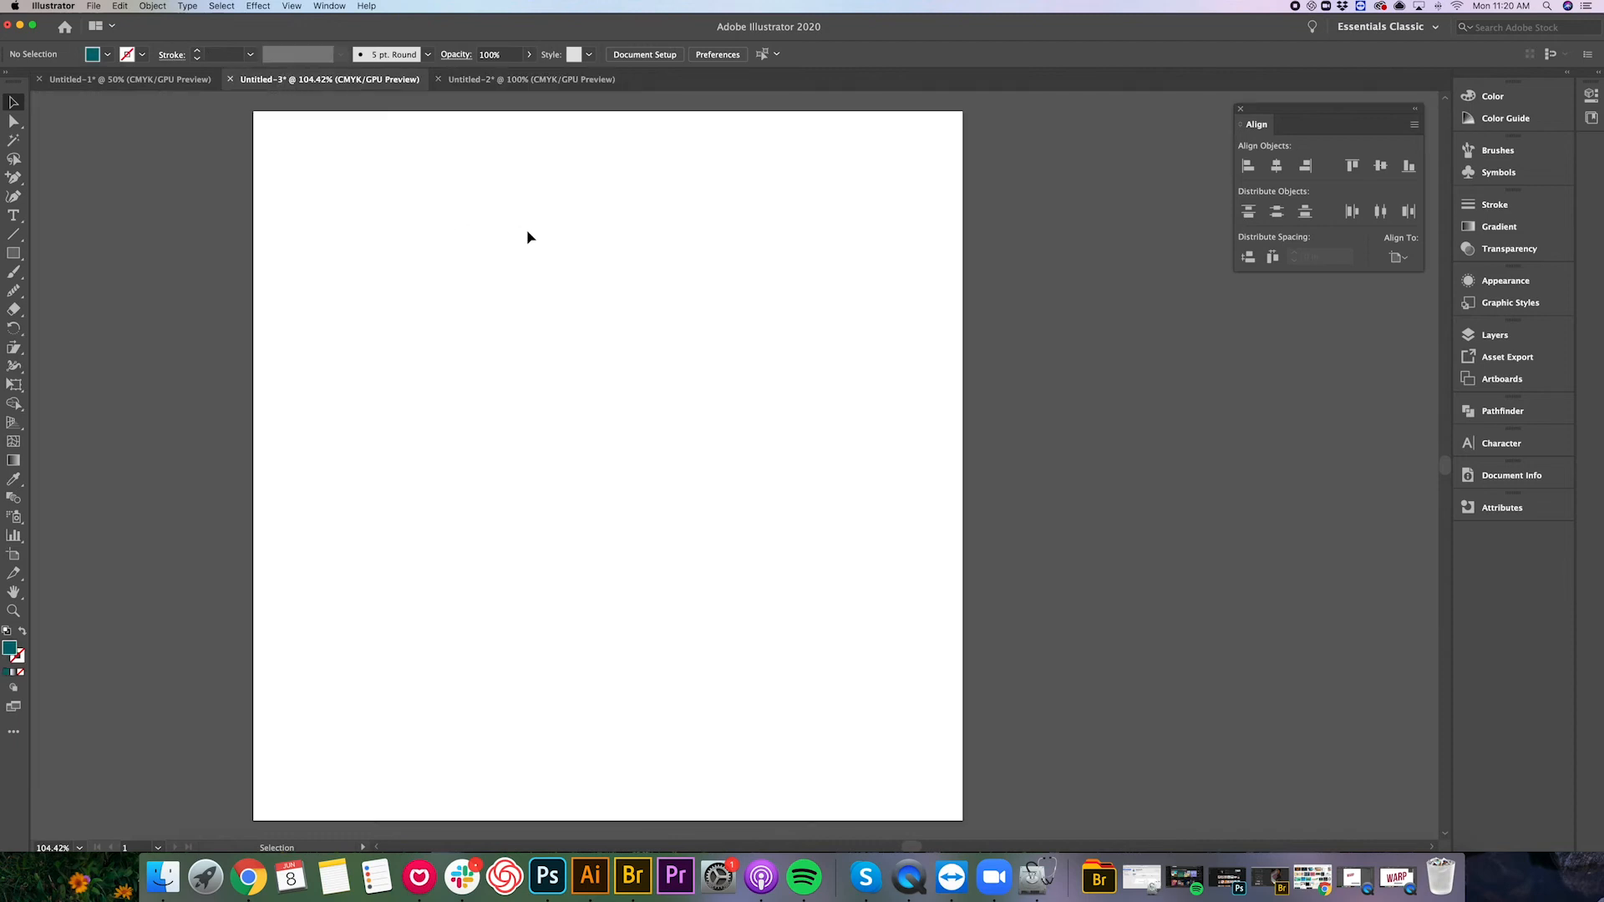
click(15, 259)
drag(311, 183, 741, 398)
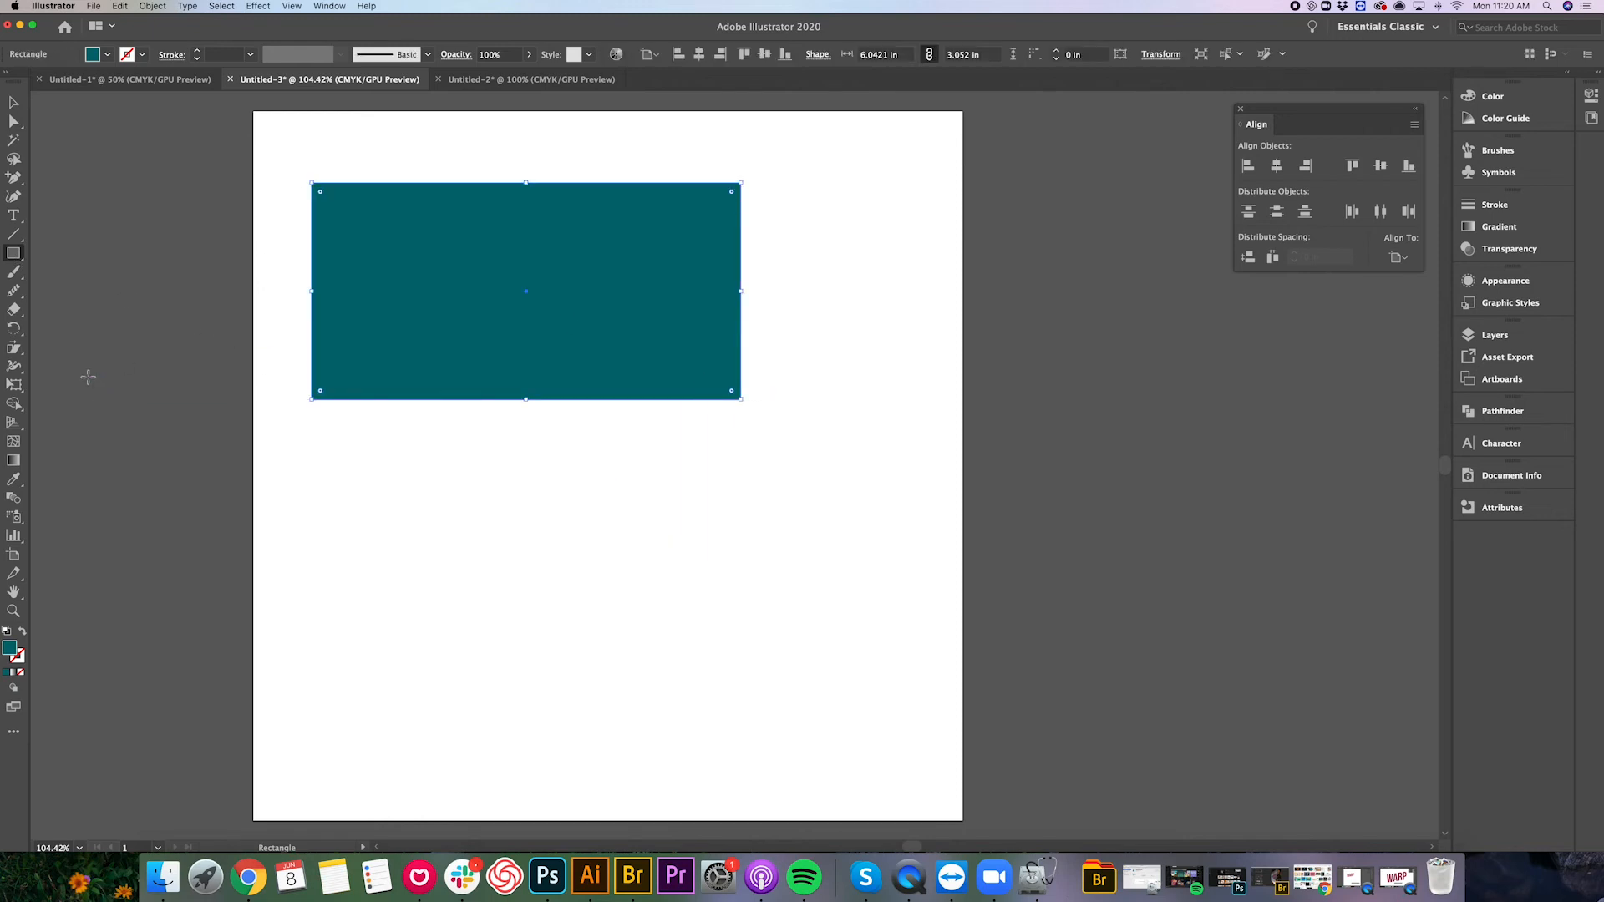
Shear the teal rectangle horizontally by its upper edge with the Shear tool.
click(18, 351)
click(19, 351)
click(48, 348)
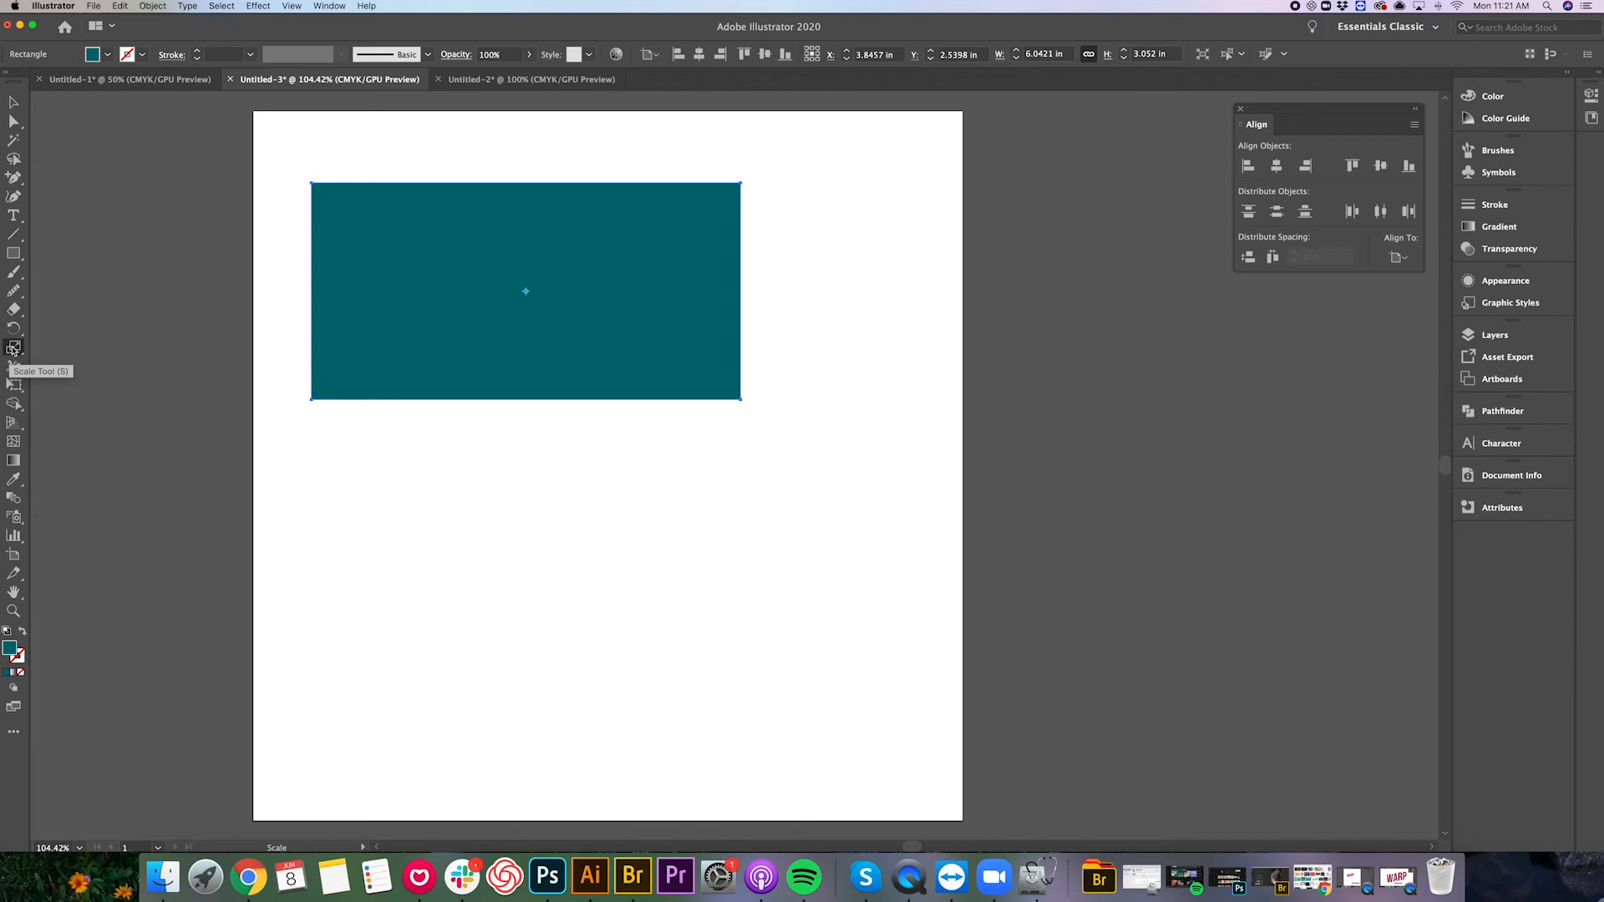
click(13, 349)
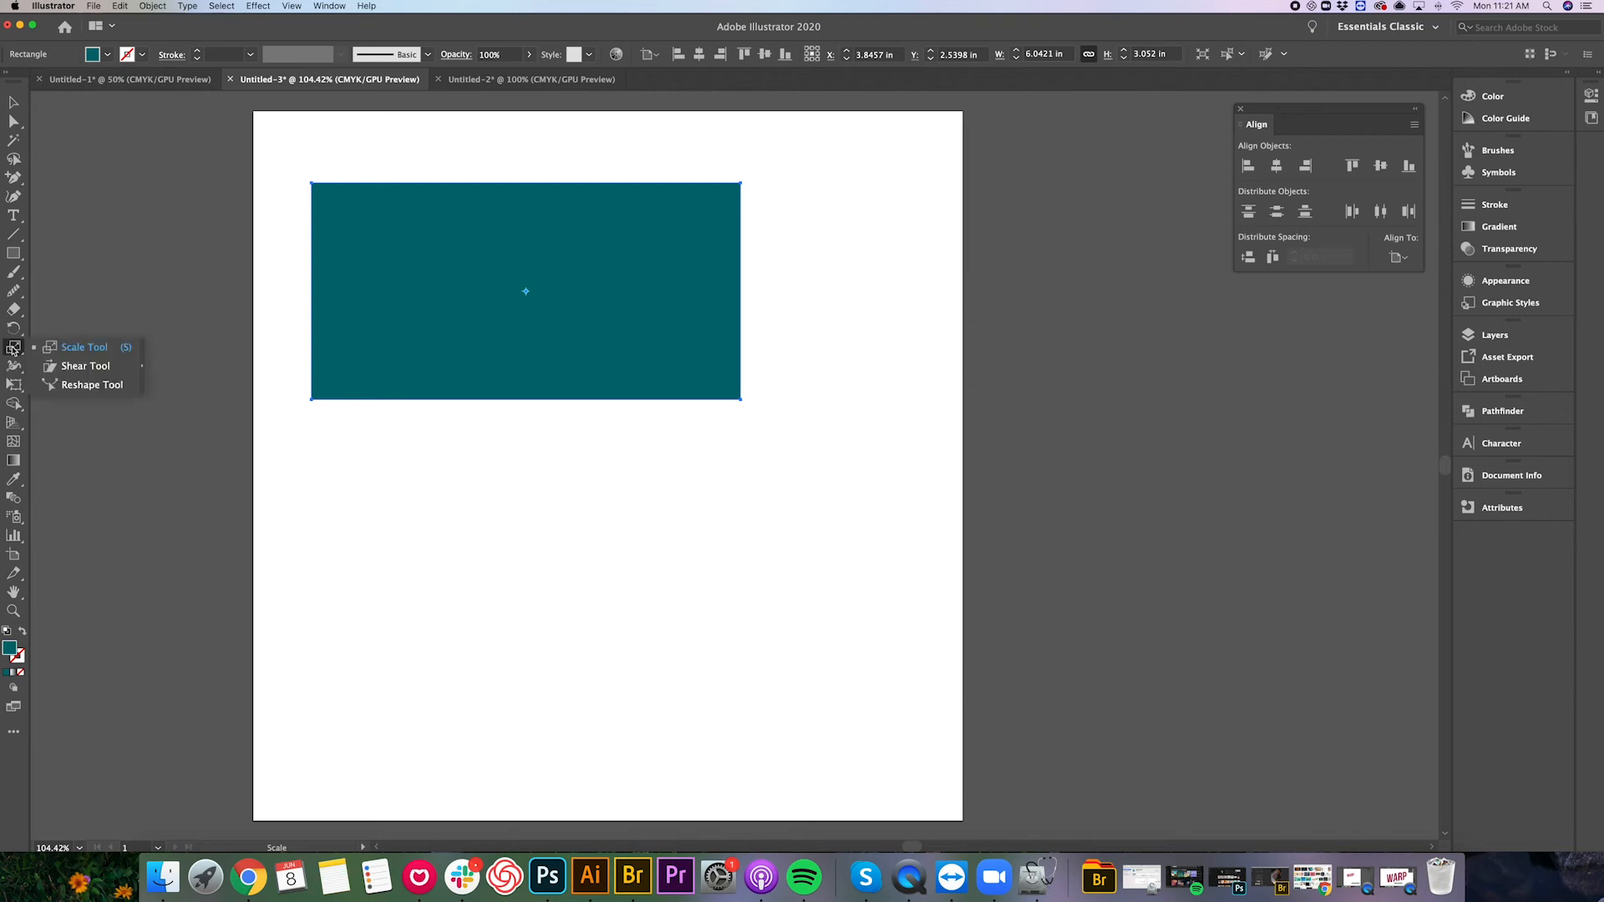
click(67, 367)
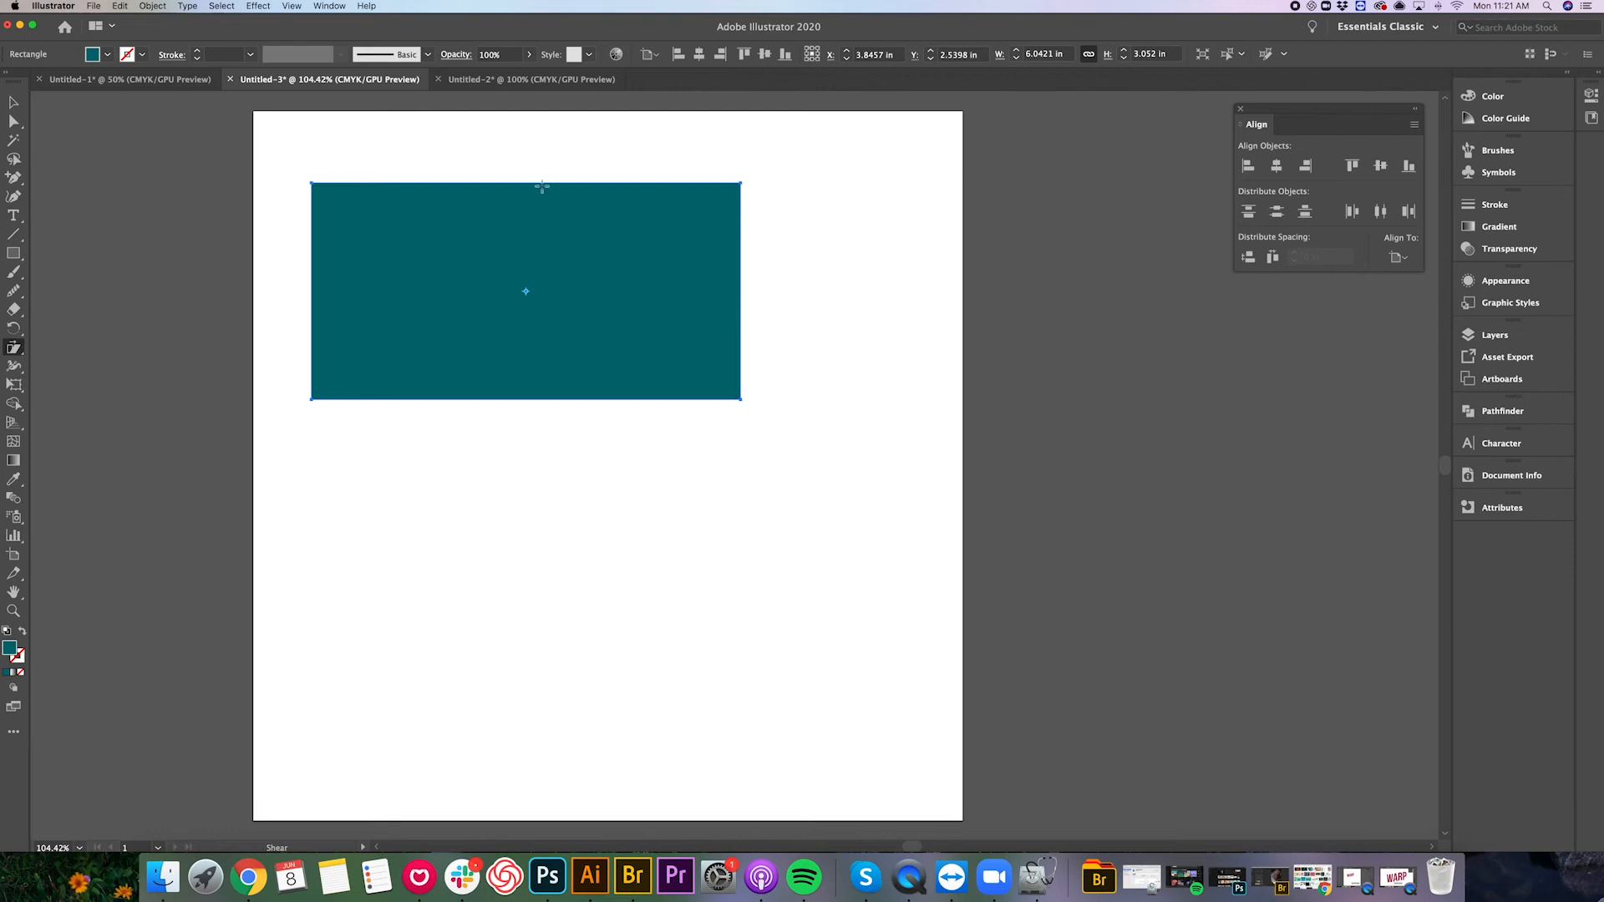
drag(550, 189, 597, 185)
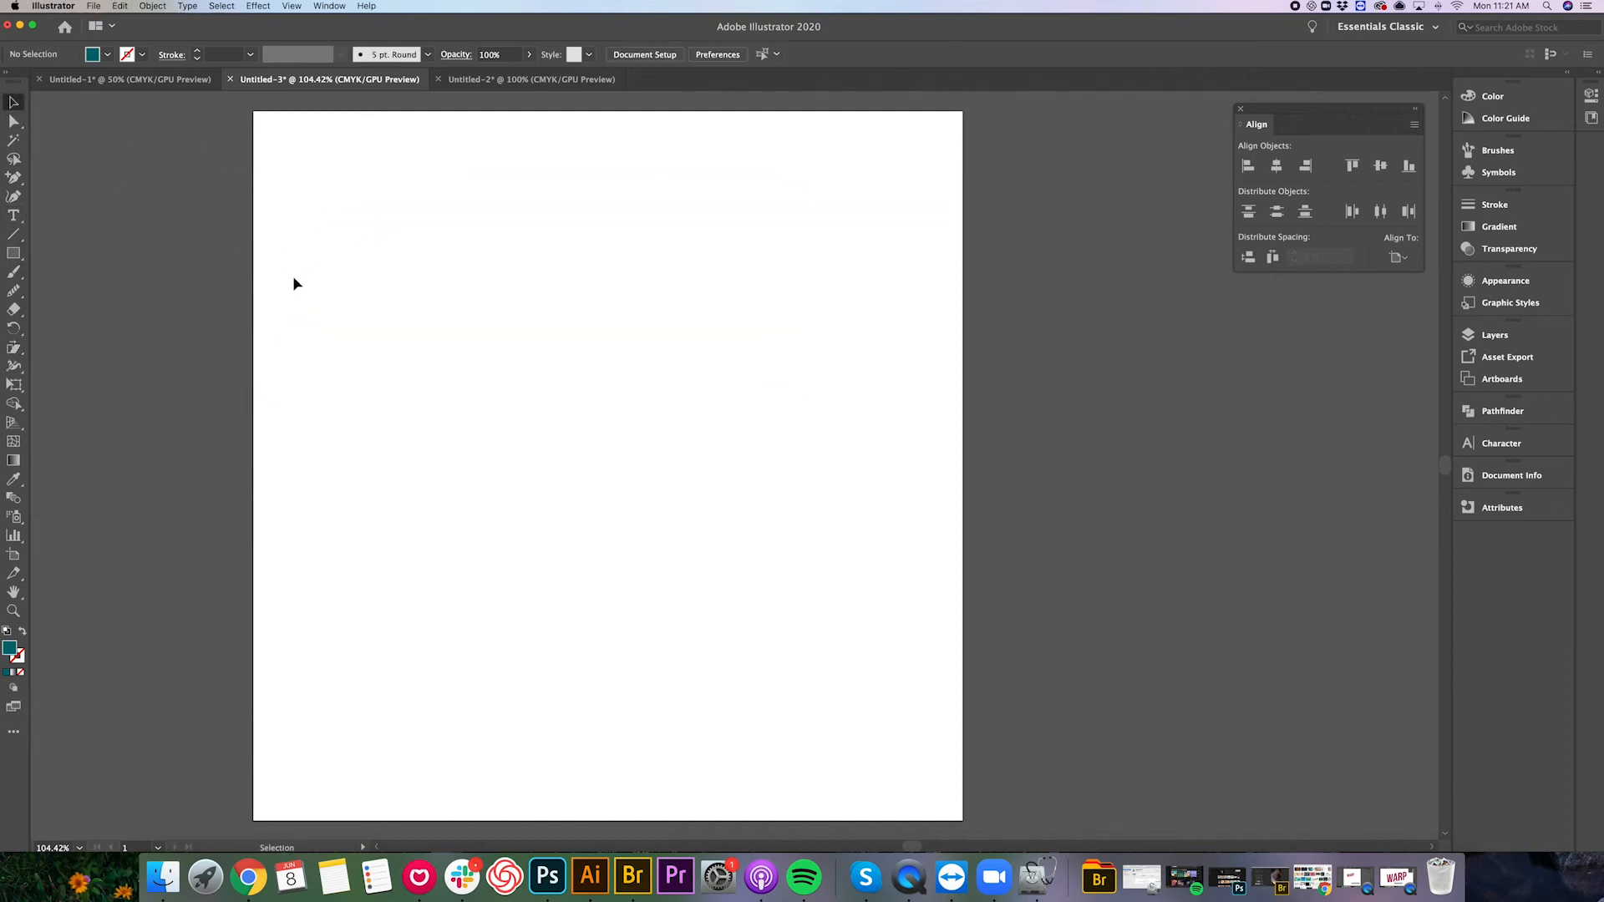
Add the text SHEAR in Gotham Ultra and move it toward the artboard's upper centre.
click(14, 216)
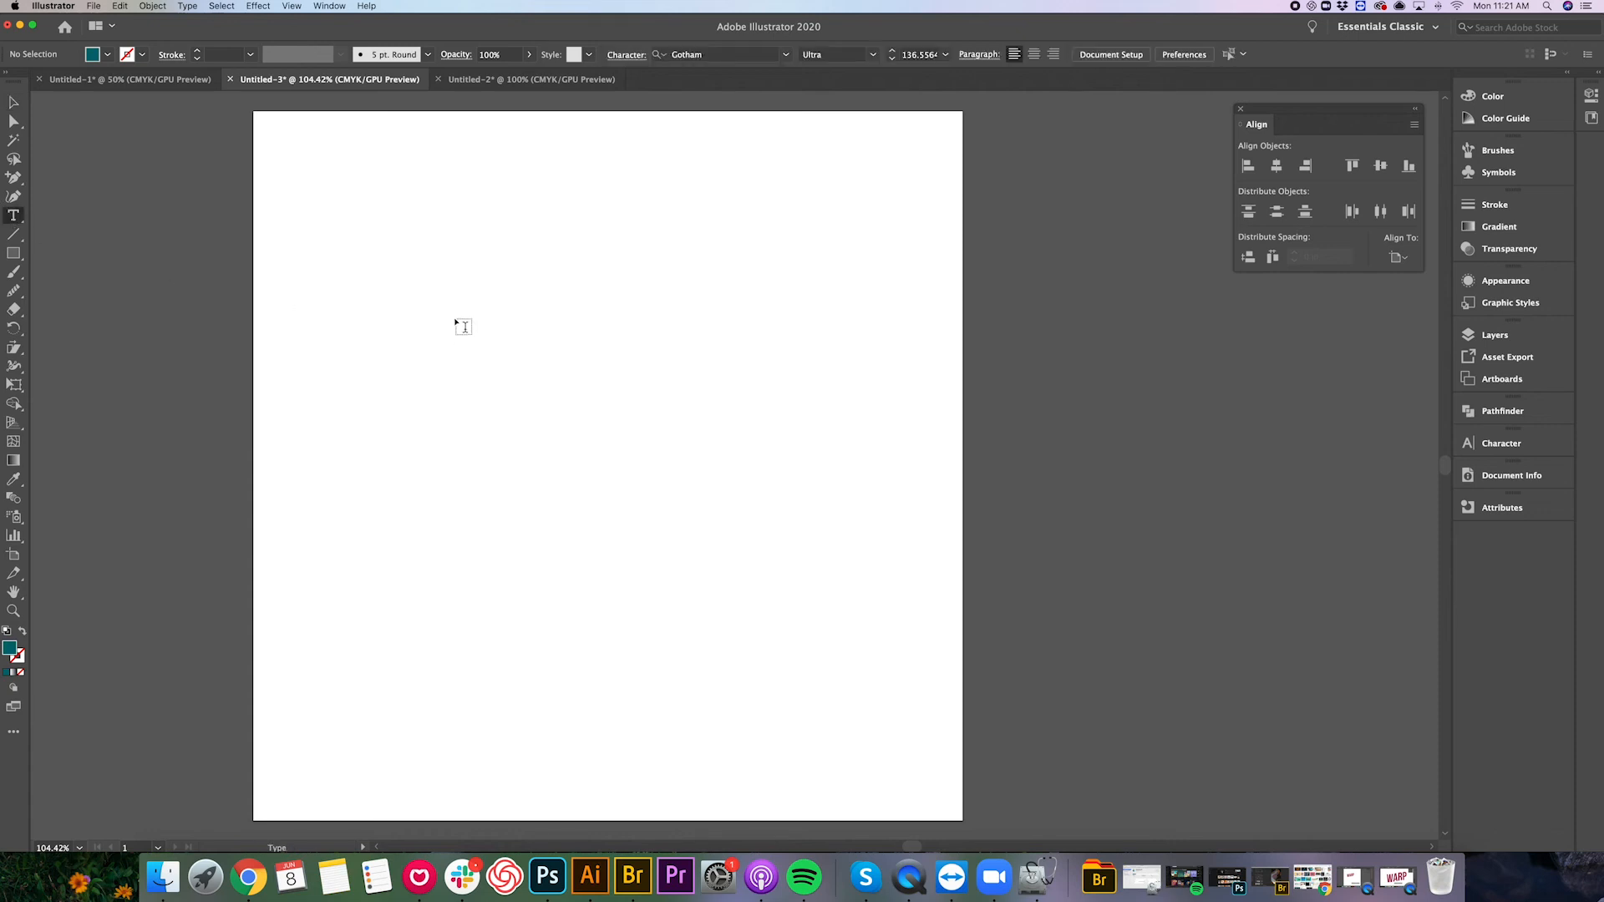
click(458, 325)
text(SHEAR)
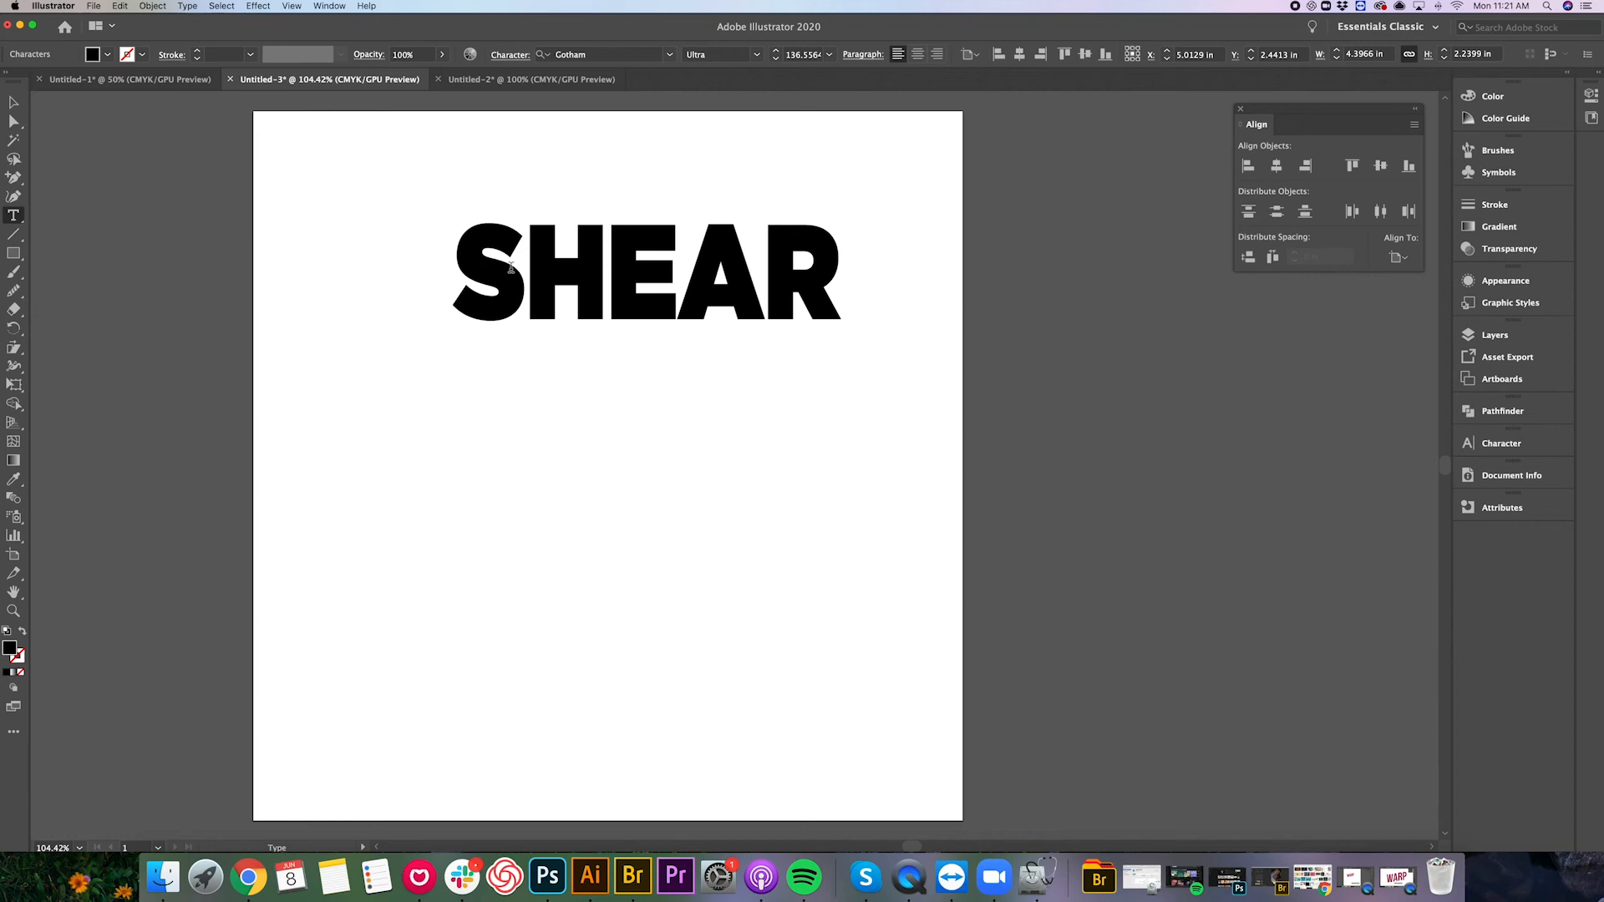
click(13, 102)
drag(528, 211, 457, 303)
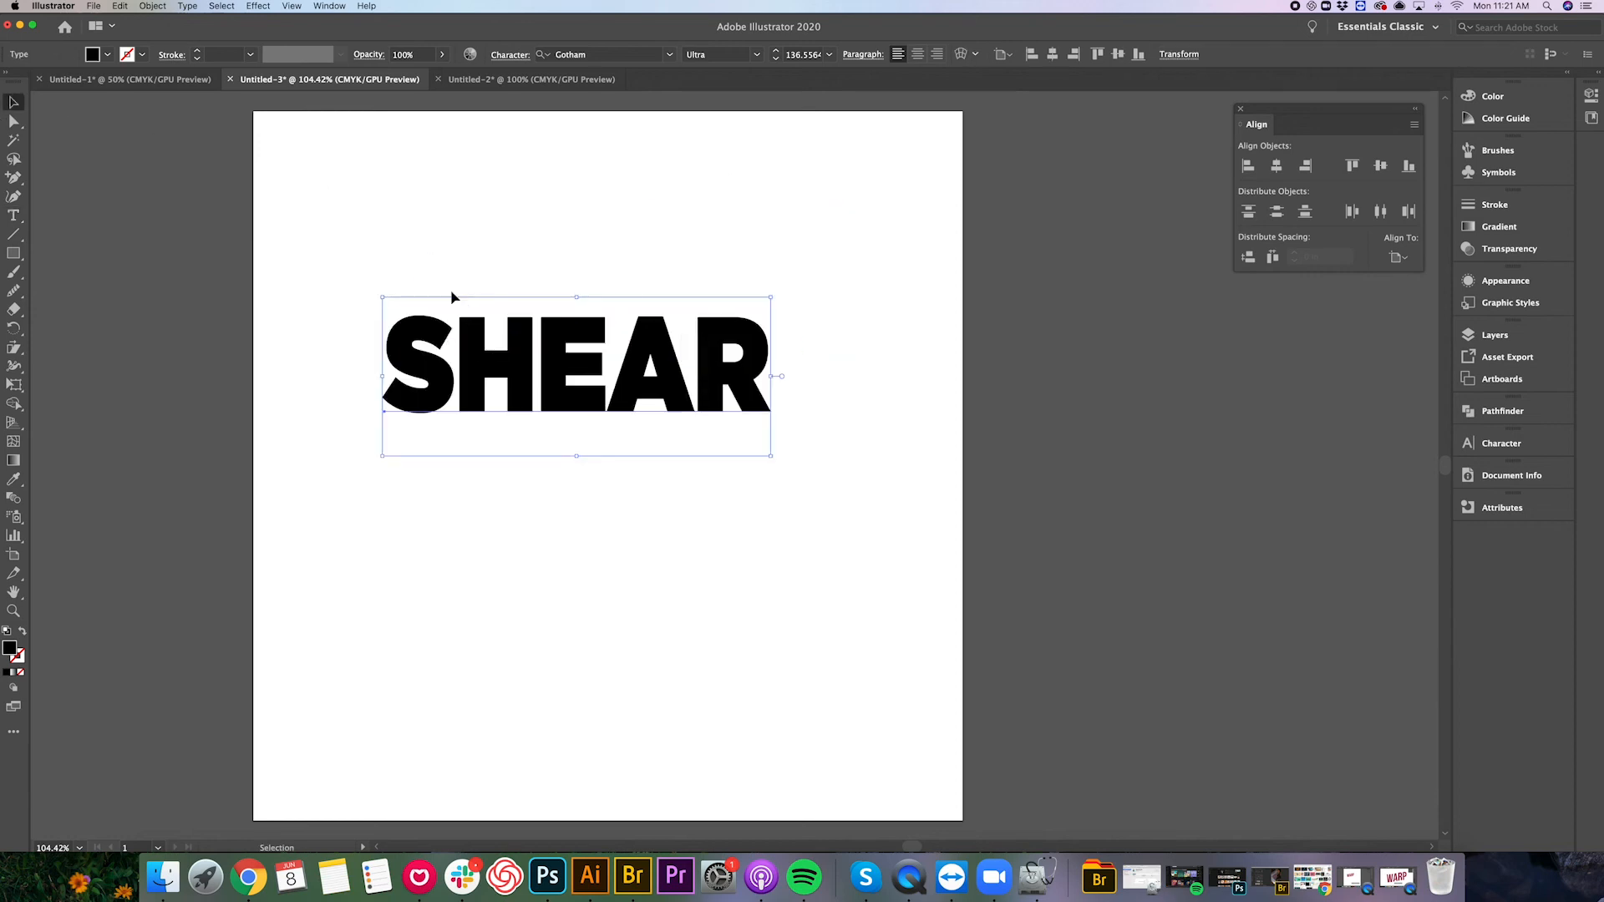
Make several overlapping copies of the SHEAR text, each offset diagonally from the previous one.
drag(502, 357, 496, 441)
key(super+d)
key(super+d)
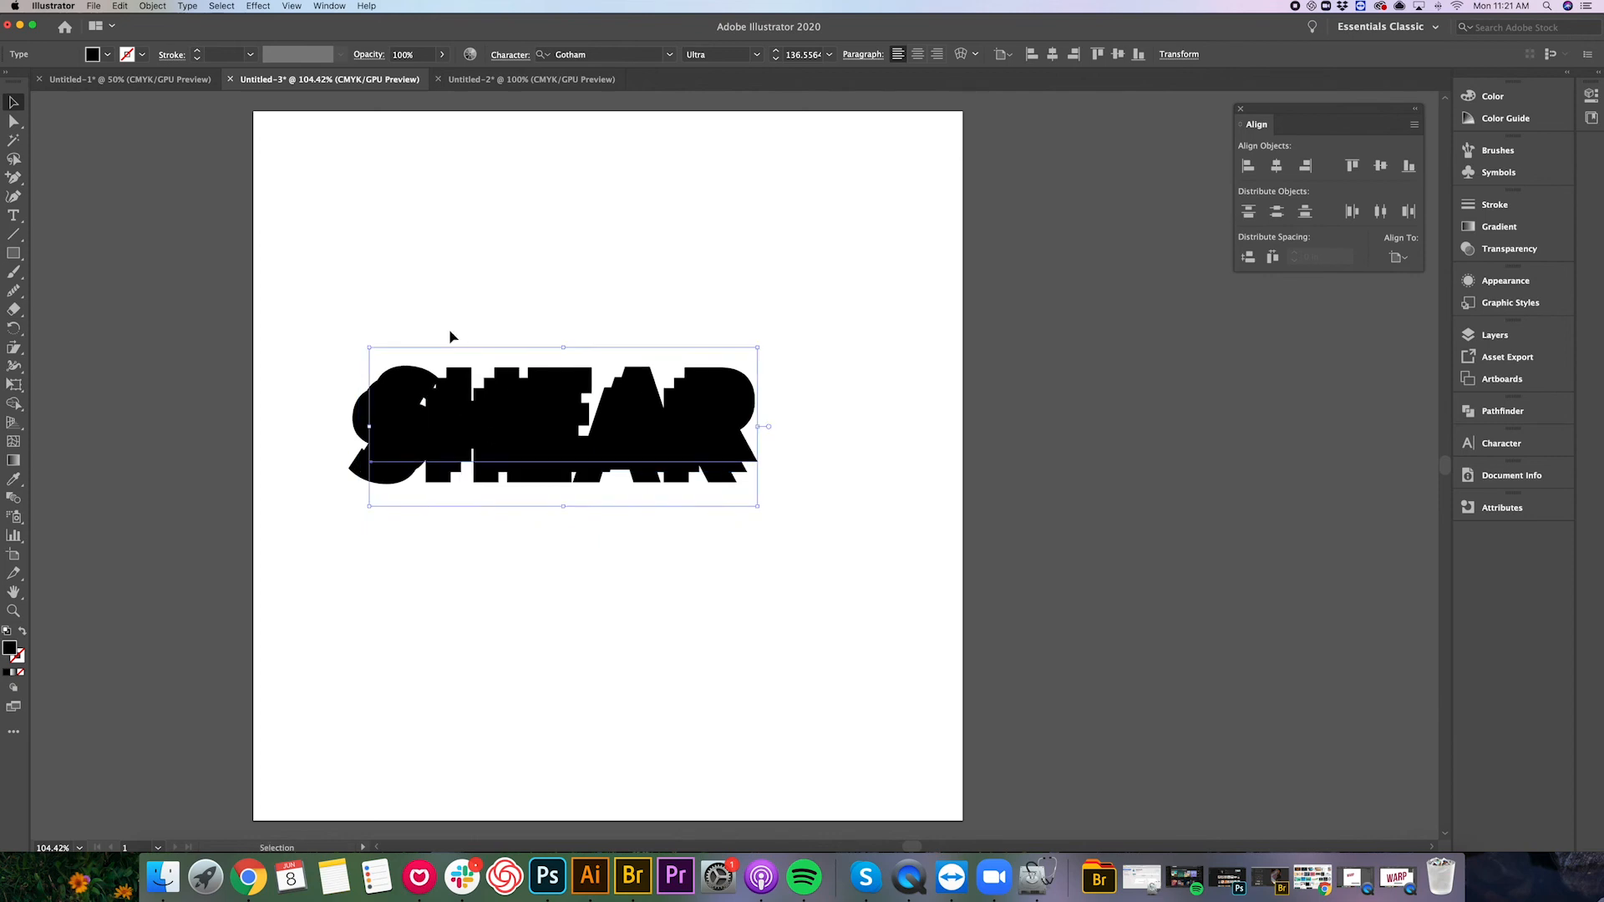
Fill the front SHEAR text copy with bright yellow (FFFF10).
click(485, 543)
click(426, 420)
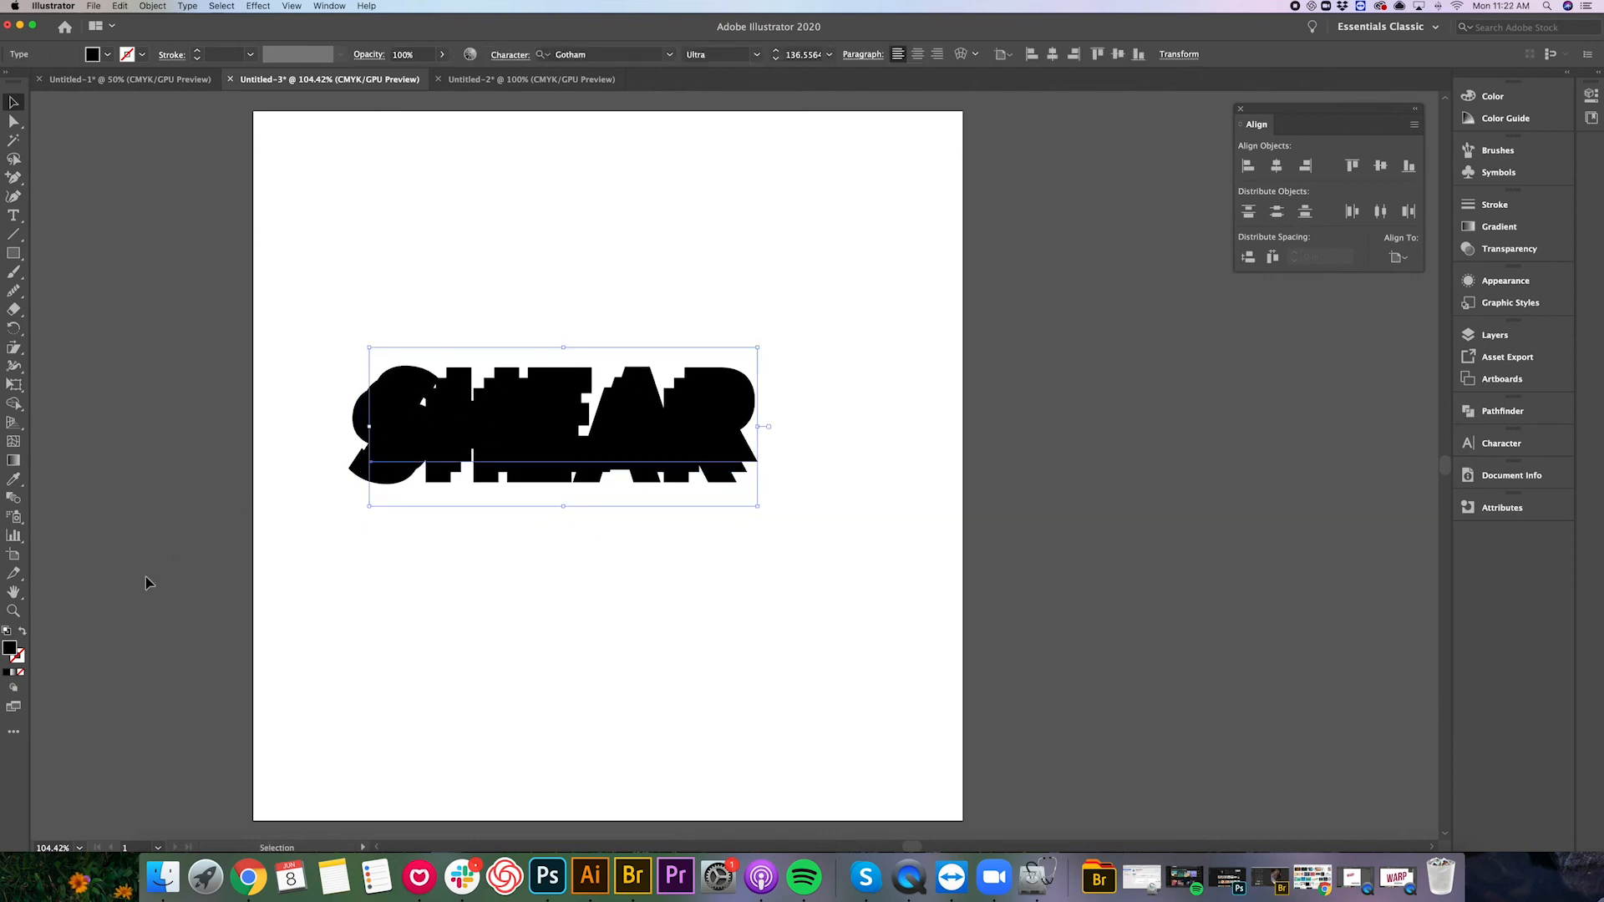
double_click(11, 648)
text(21211D)
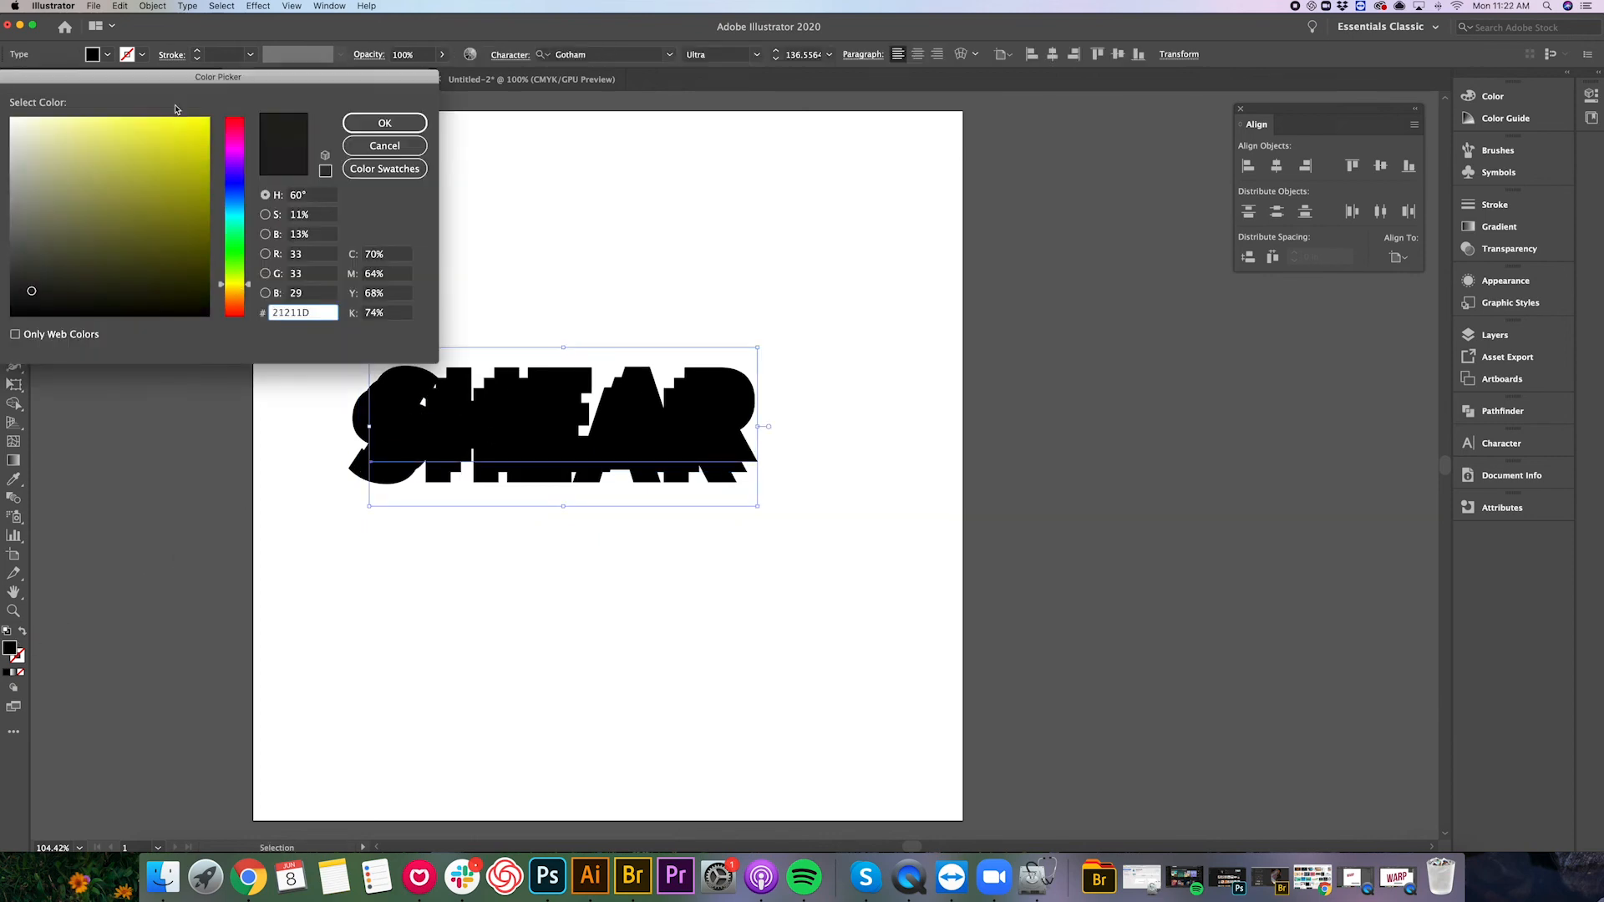
click(193, 143)
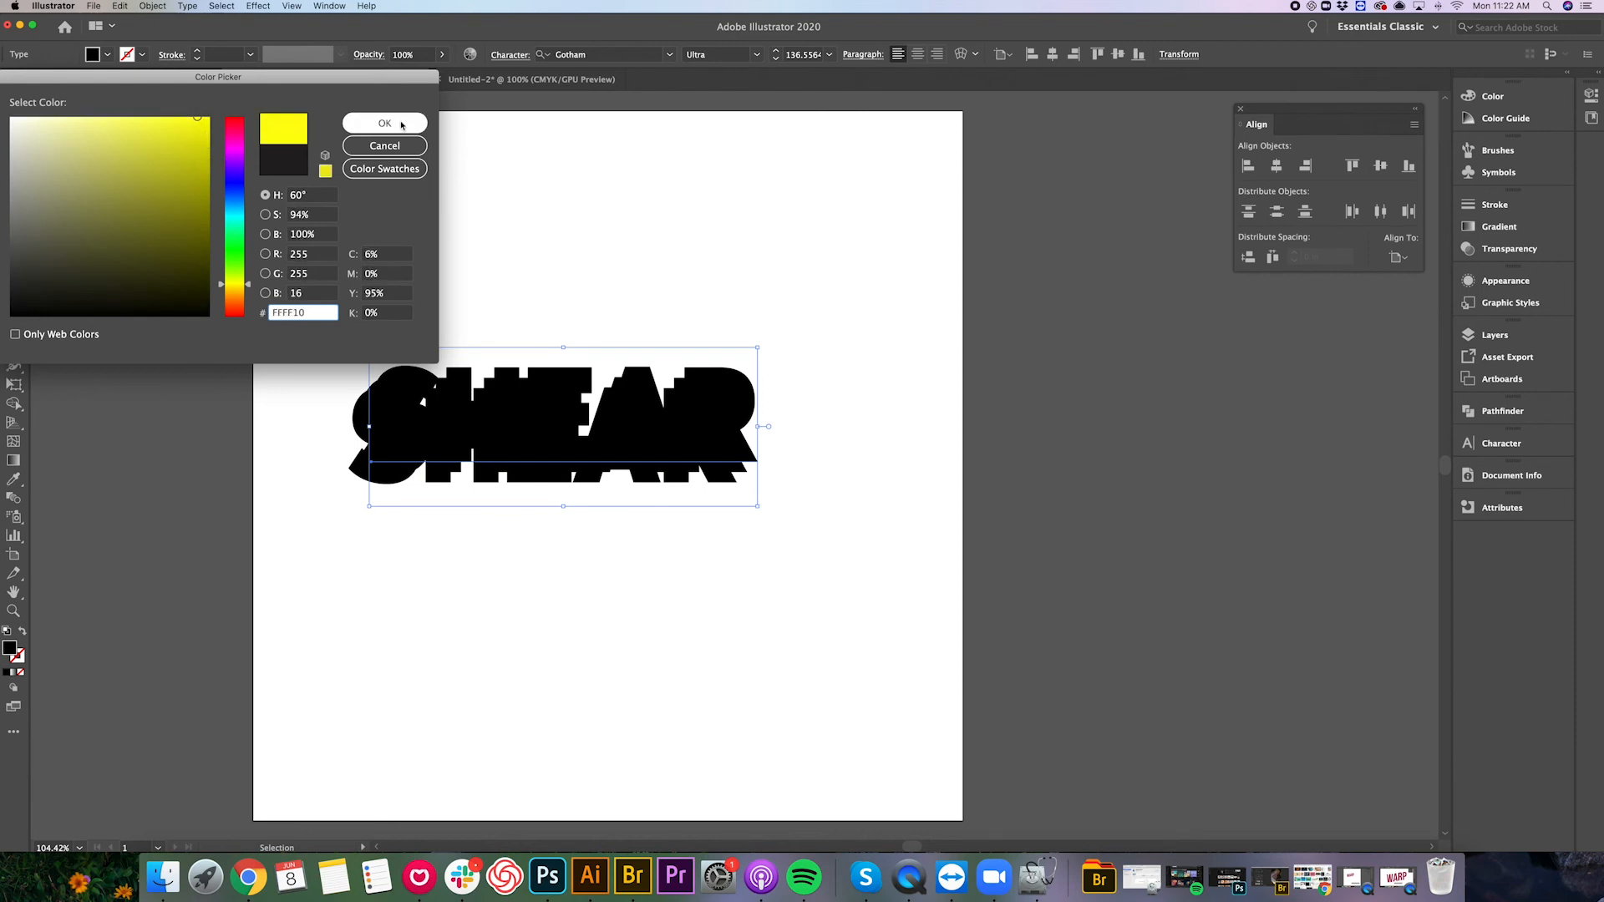
click(384, 122)
click(385, 283)
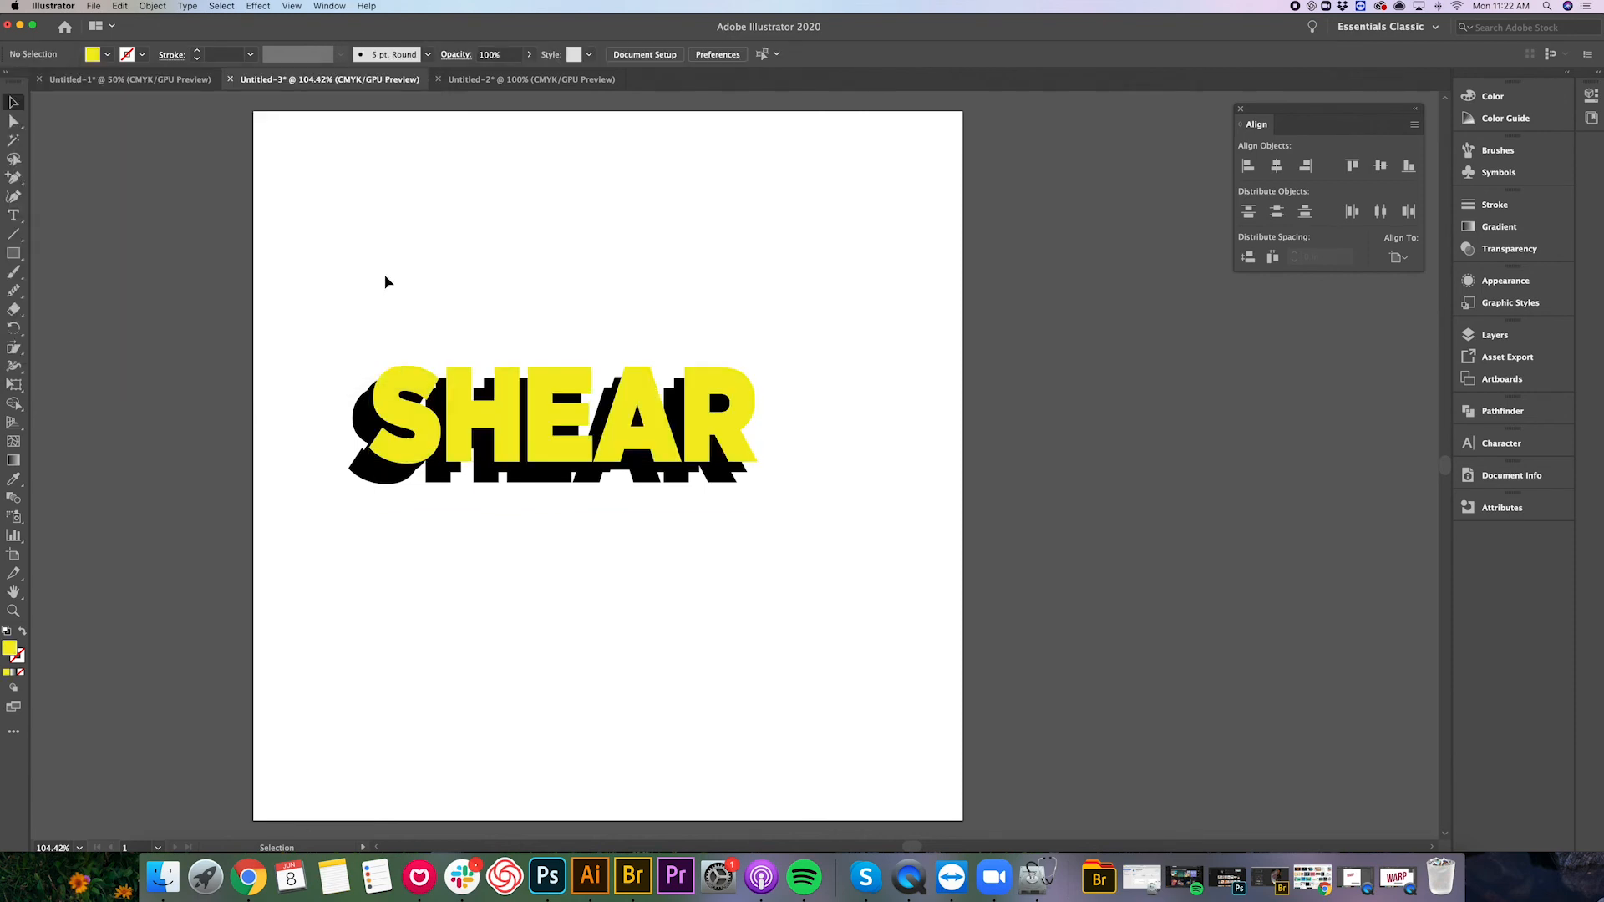
Color the middle SHEAR text copy magenta (EA00D9) and swap its fill and stroke to leave only an outline.
click(347, 507)
double_click(10, 649)
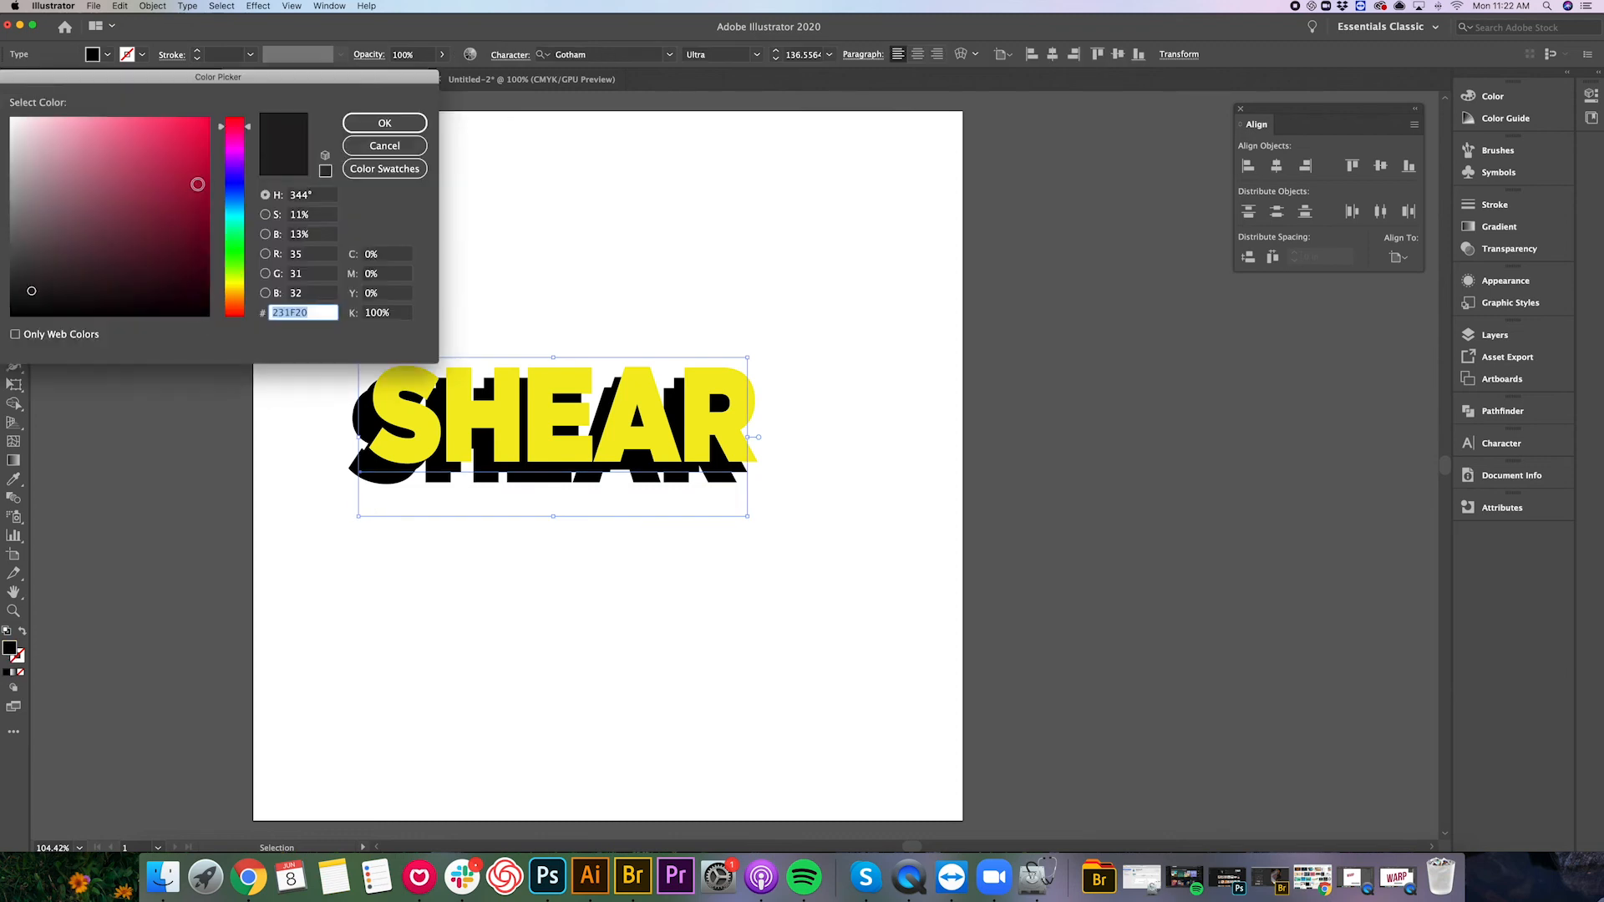
drag(235, 155, 235, 148)
click(208, 132)
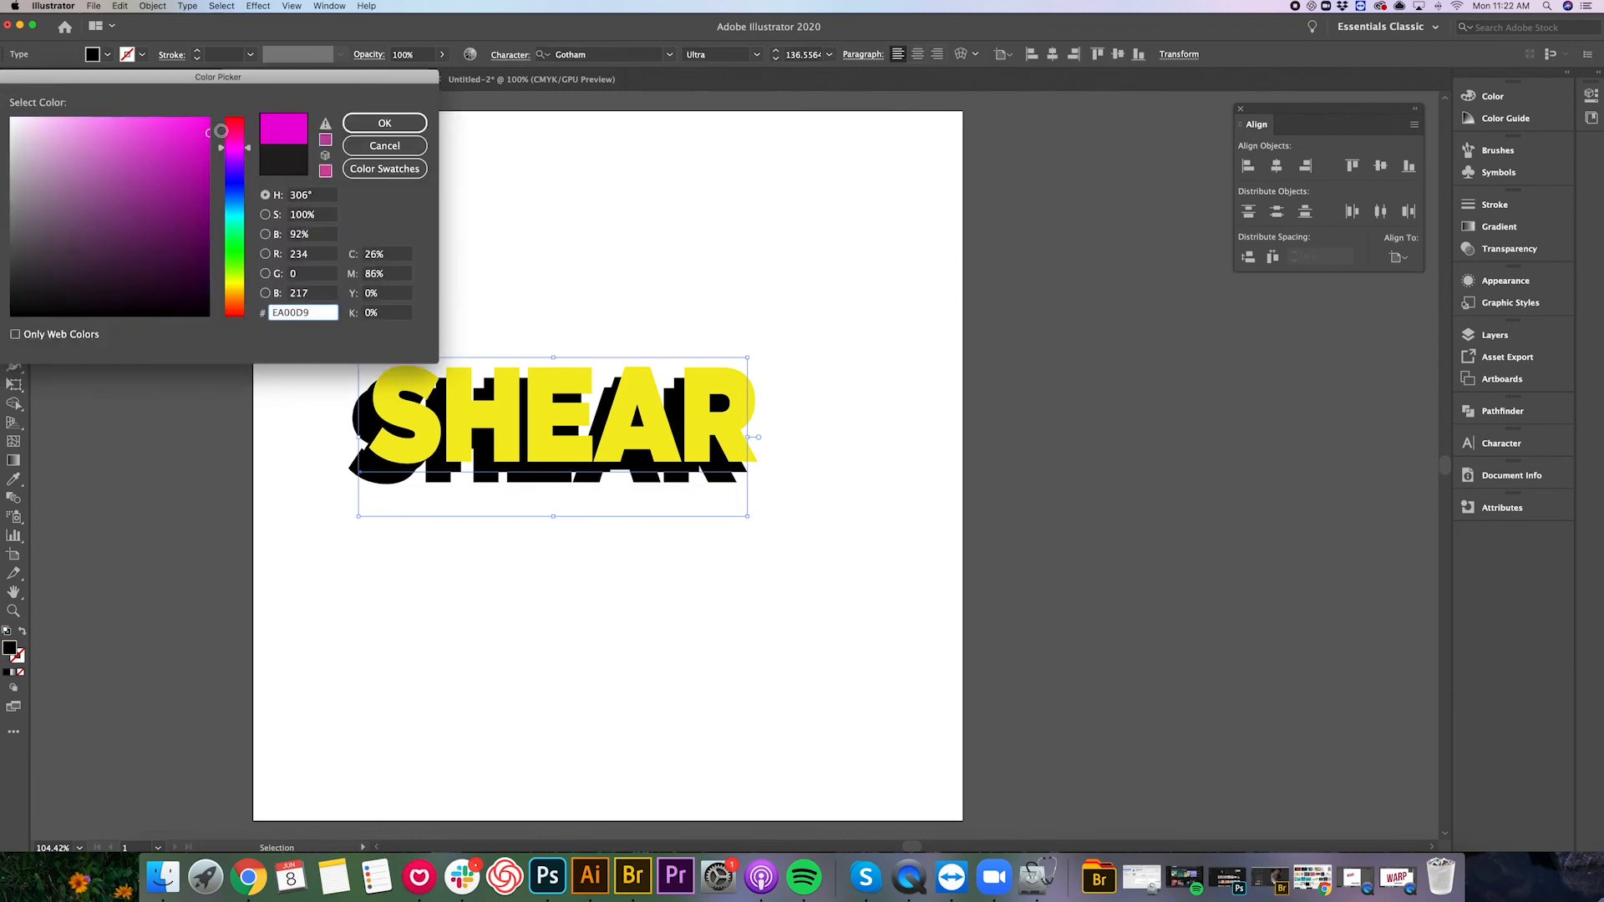
click(369, 130)
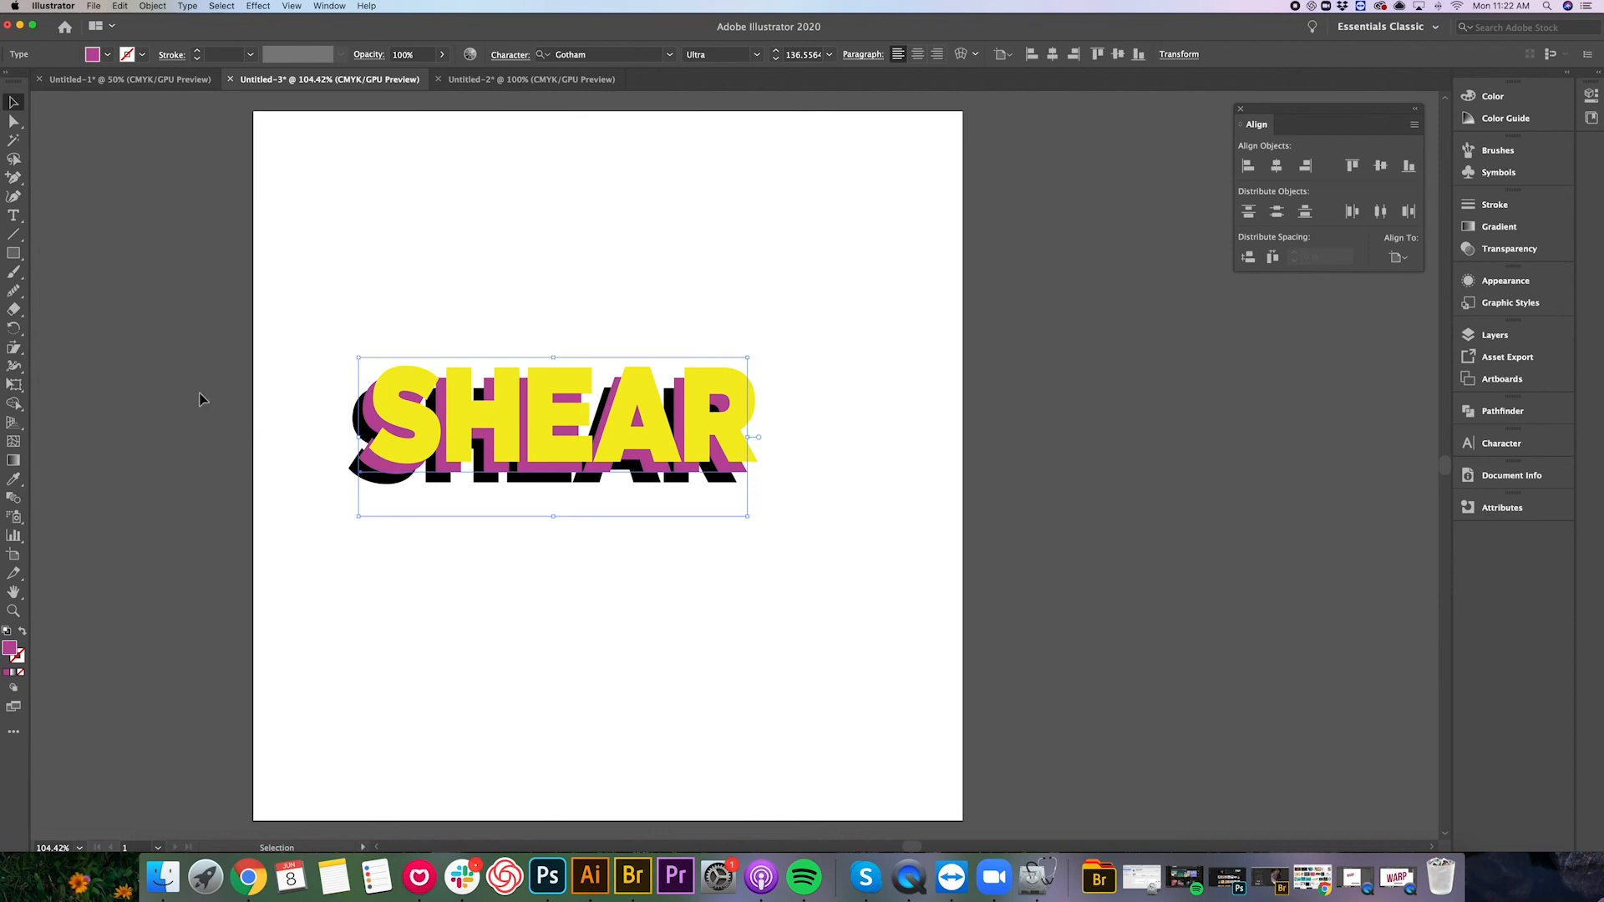
click(21, 632)
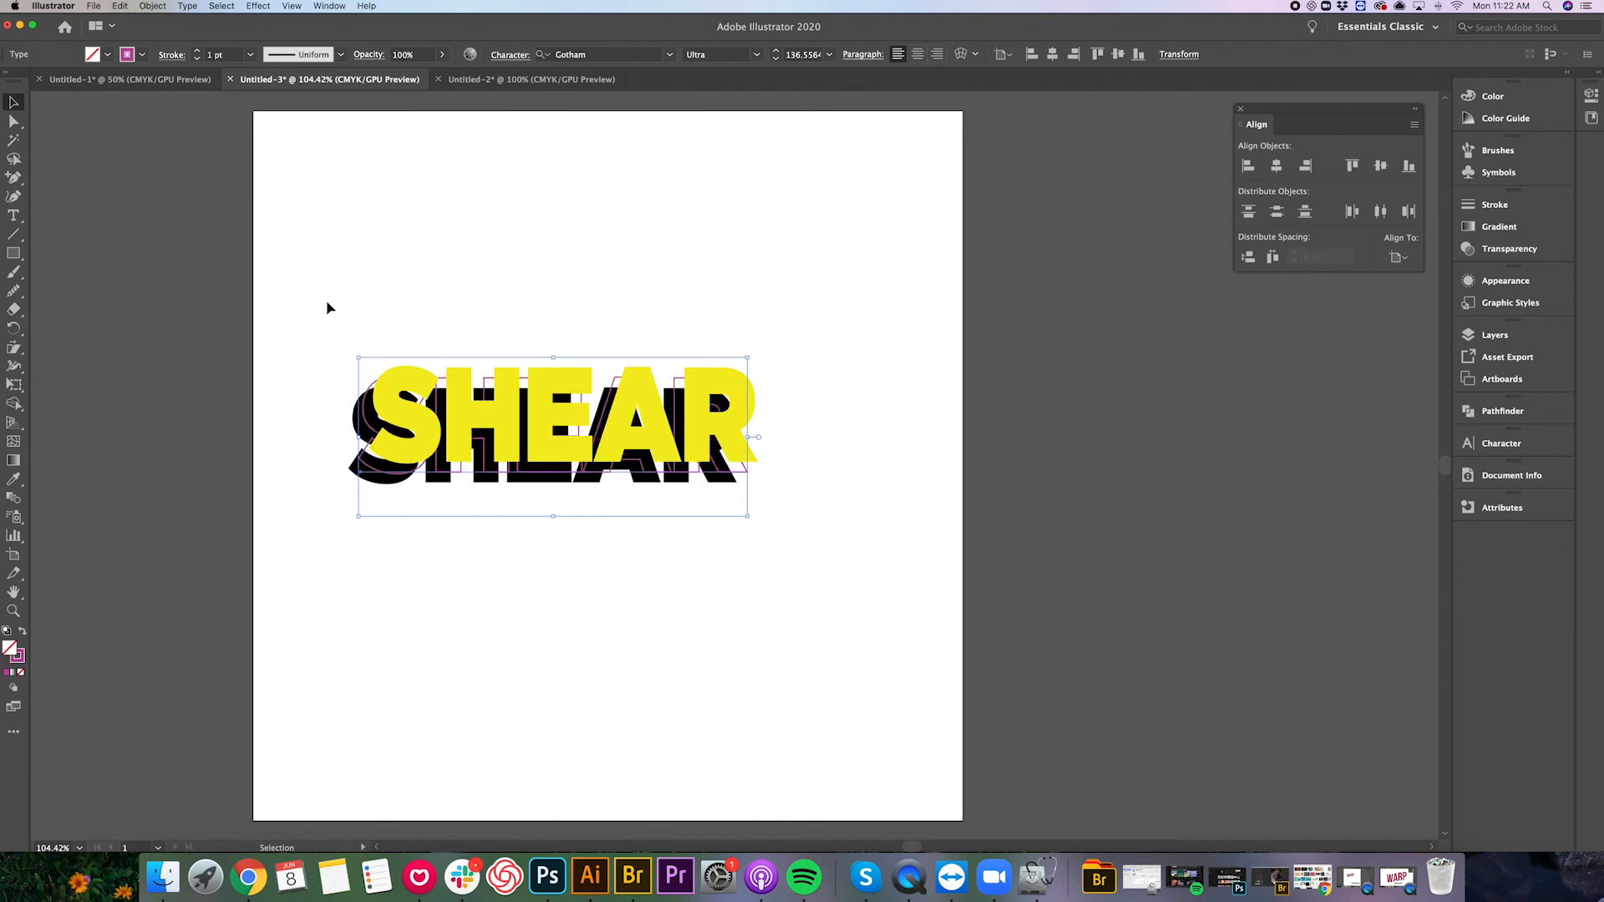
Fill the rearmost SHEAR text copy with turquoise.
click(374, 505)
click(351, 507)
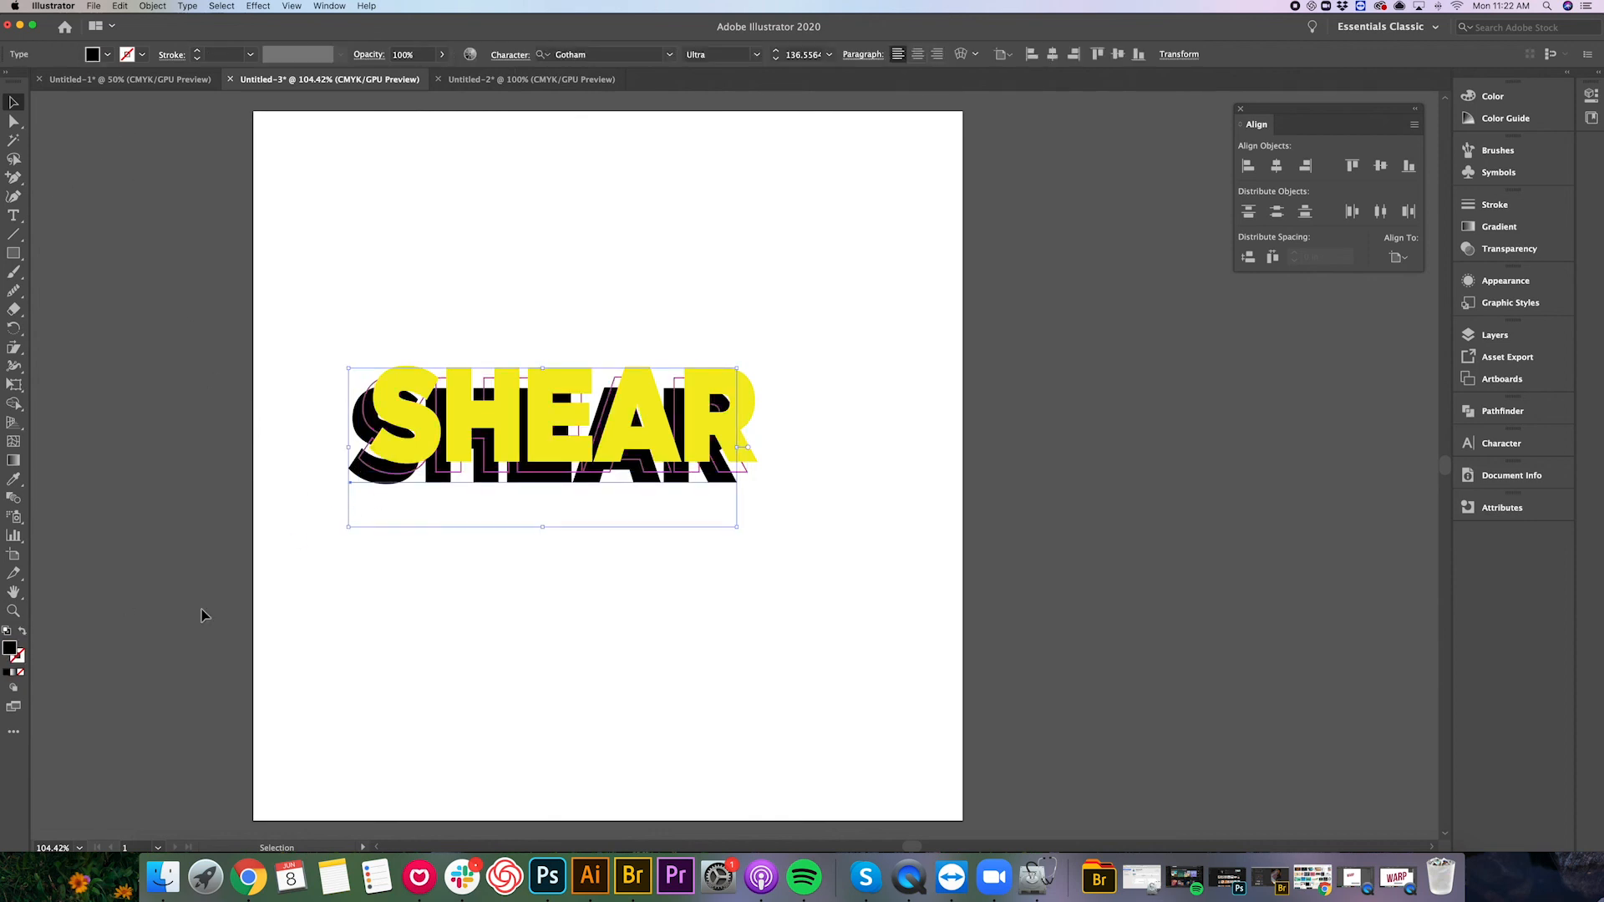
double_click(13, 650)
text(00D8D8)
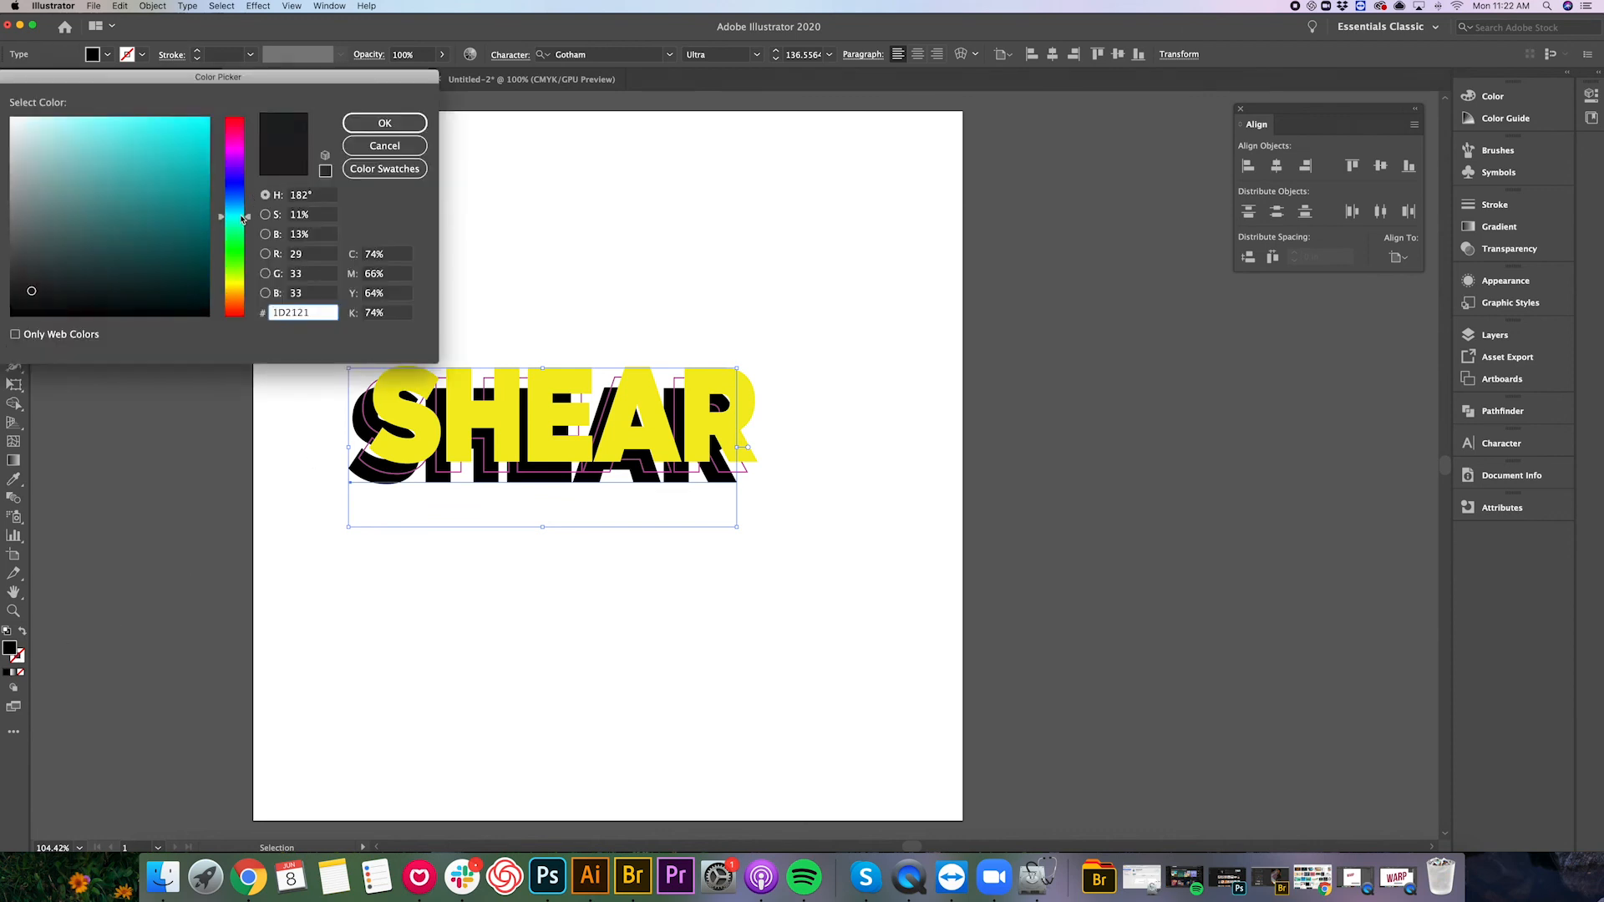
click(382, 127)
click(610, 203)
Expand the object and fill of all three SHEAR text copies into outlines.
drag(359, 283, 639, 517)
click(431, 304)
drag(285, 272, 728, 624)
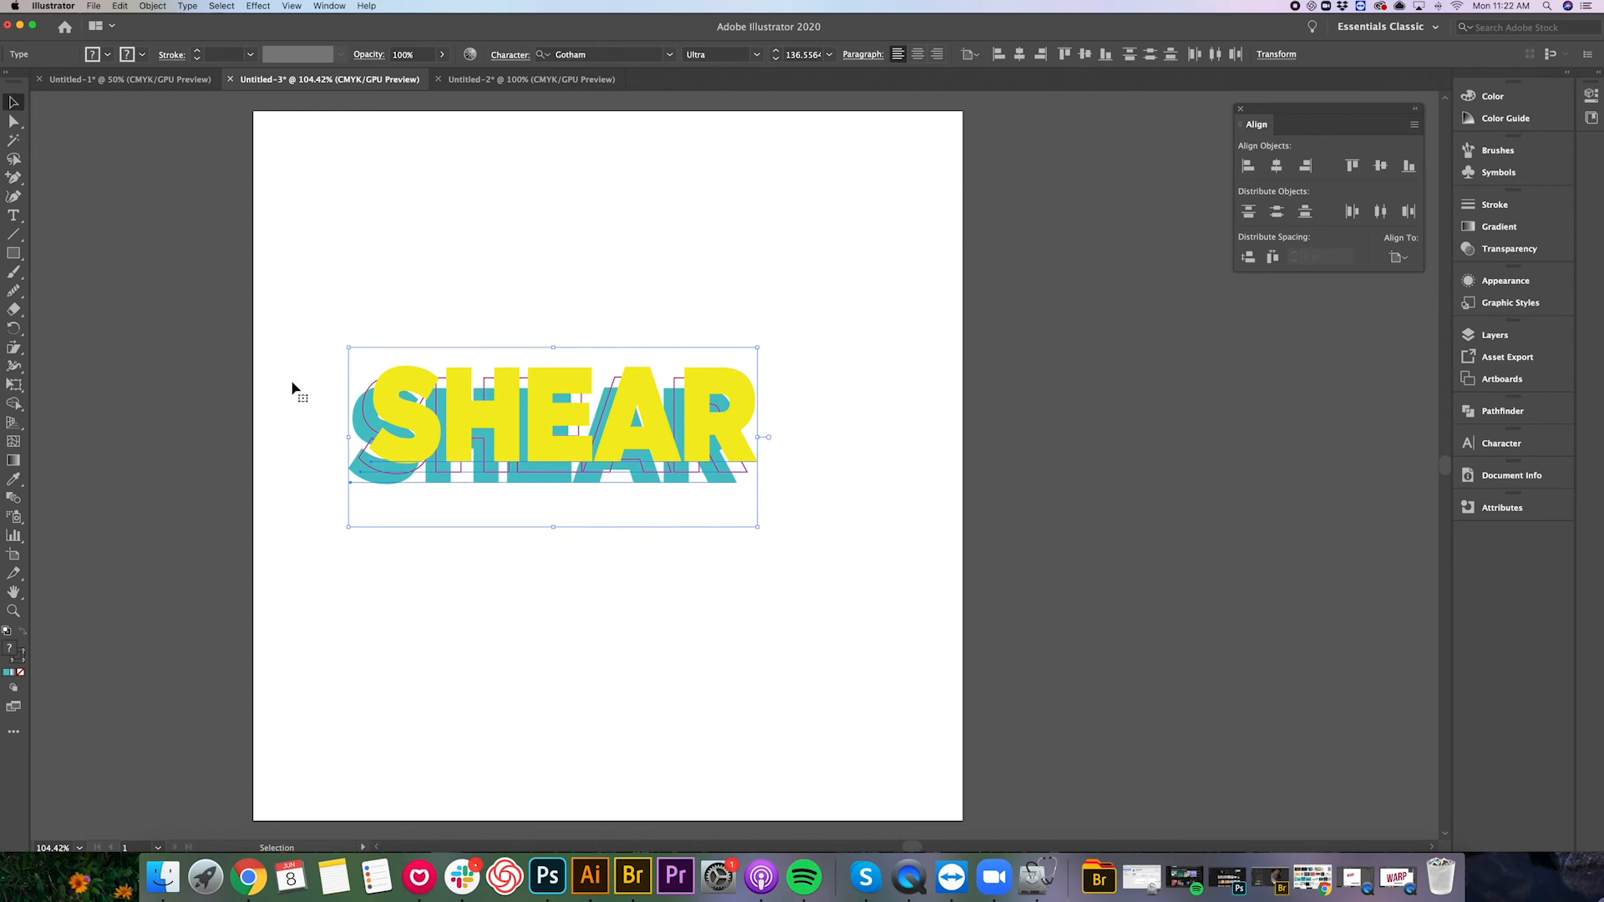
click(13, 347)
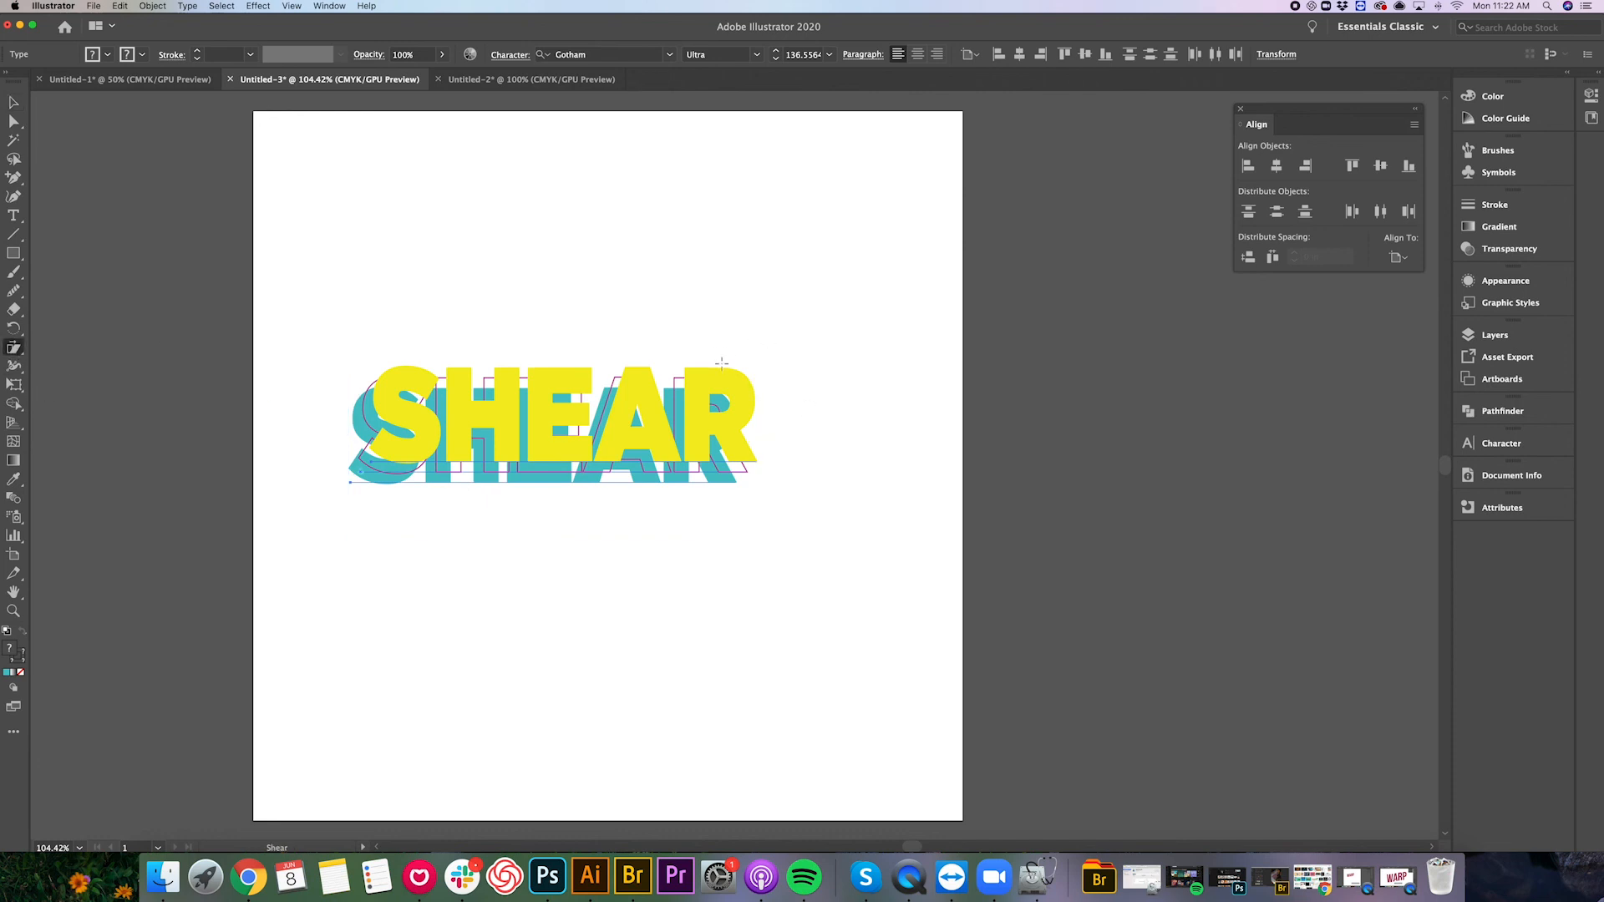
drag(723, 366, 769, 347)
click(164, 8)
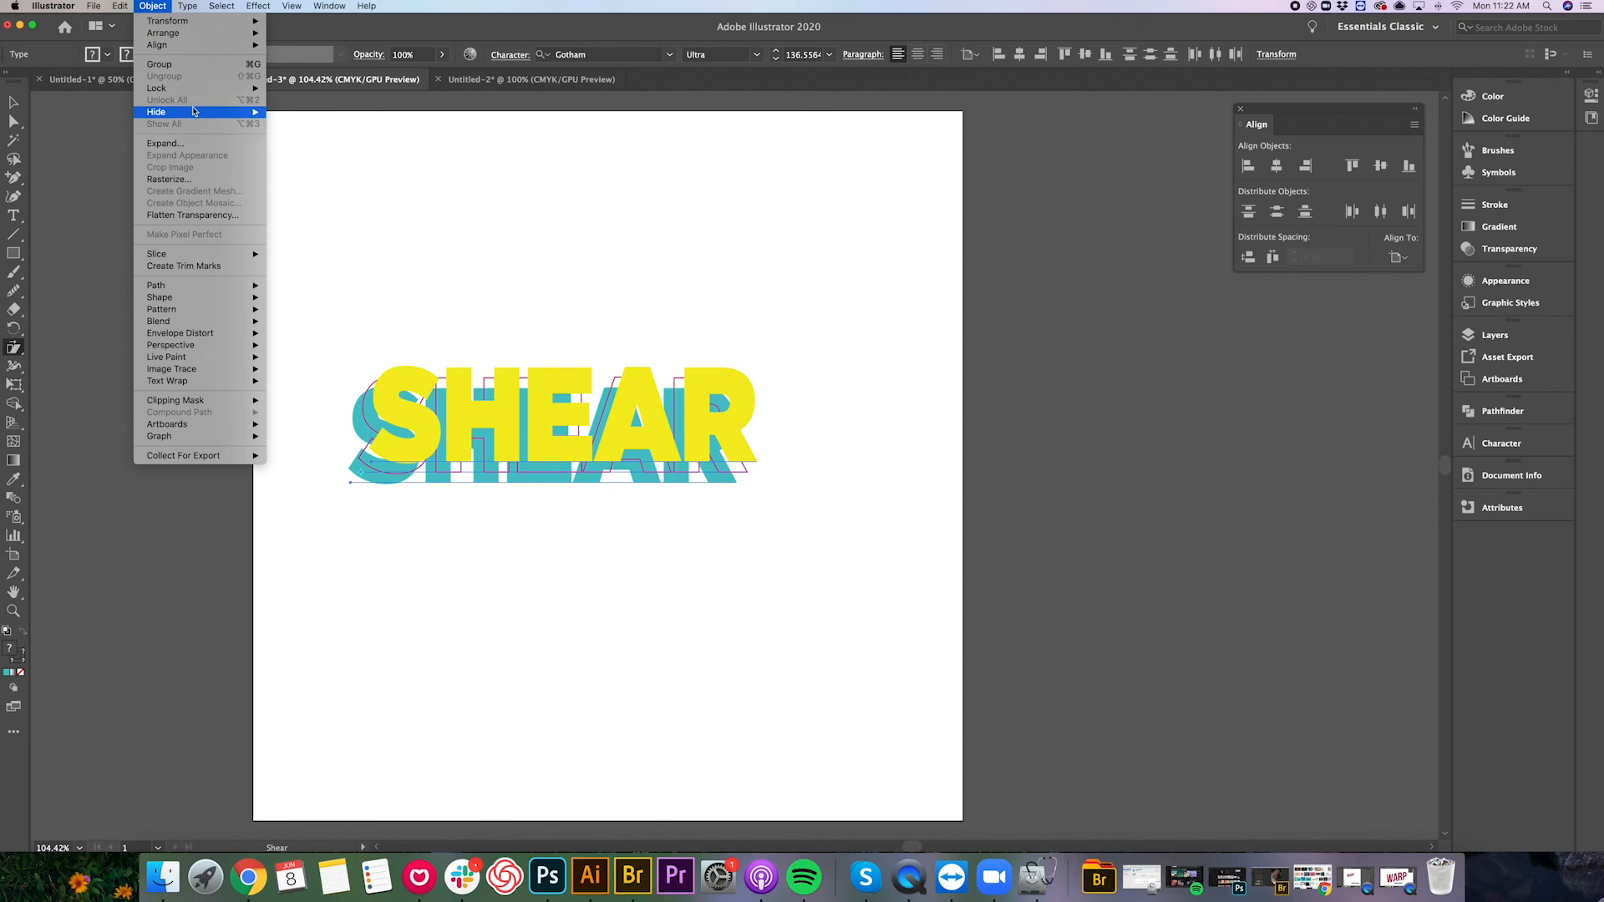
click(168, 143)
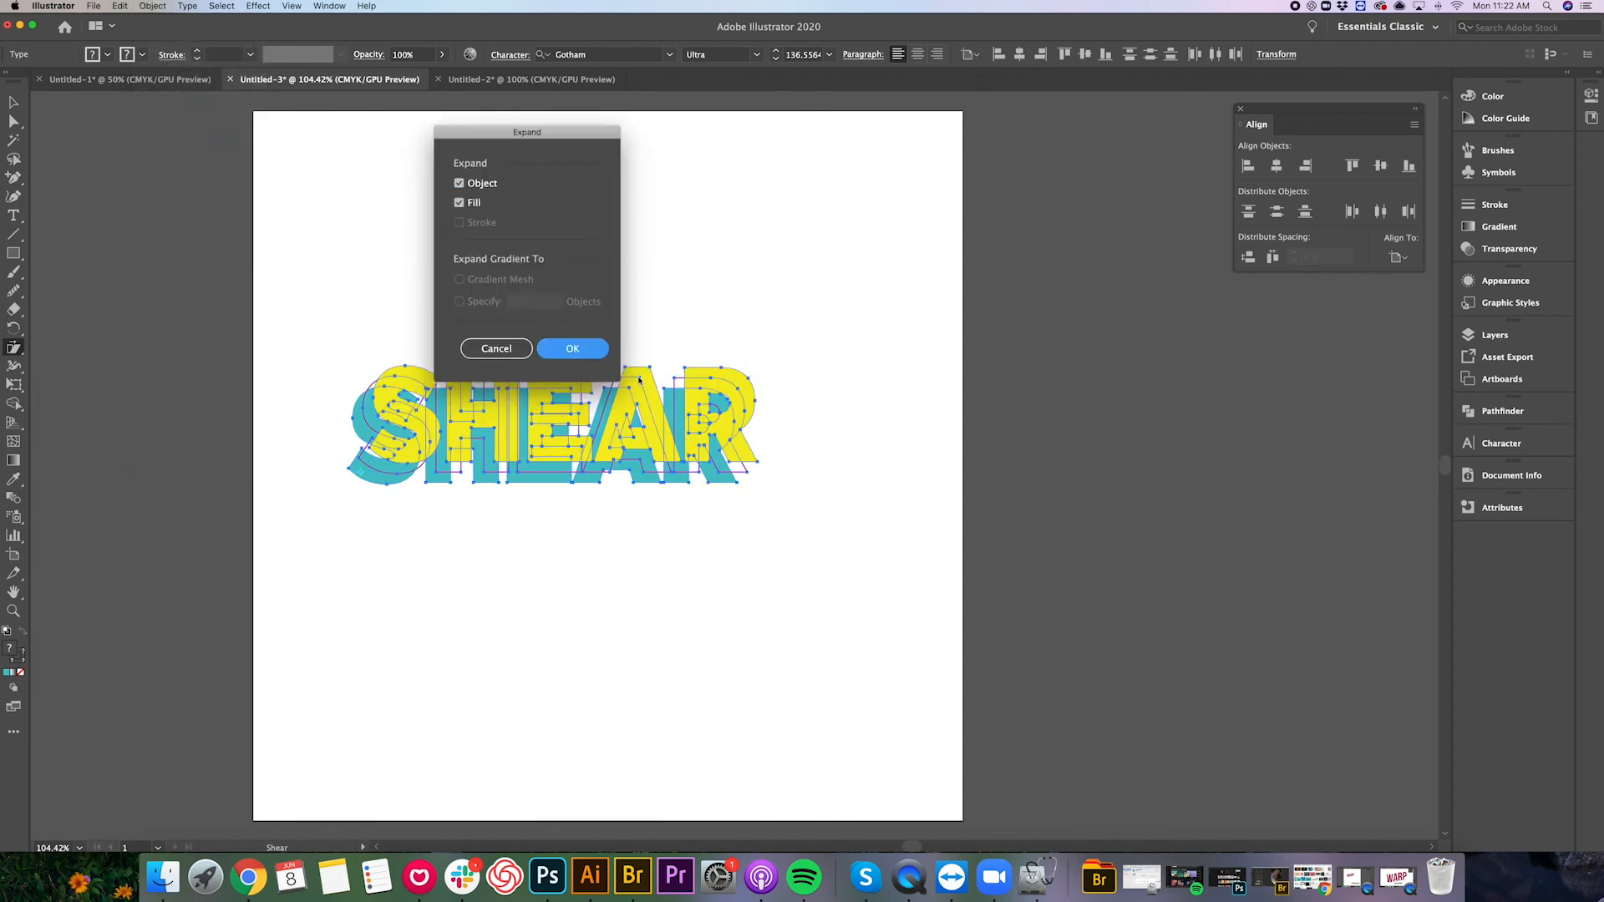
click(577, 348)
Shear the expanded SHEAR artwork vertically so it slants upward to the right, and reposition it on the artboard.
mouse_move(733, 366)
mouse_down()
mouse_move(716, 362)
mouse_move(734, 358)
mouse_move(735, 376)
mouse_move(725, 346)
mouse_up()
key(super+shift+a)
key(v)
click(727, 430)
drag(655, 435, 684, 475)
click(823, 438)
Apply a horizontal Rise envelope warp with a 6% bend to all the SHEAR artwork.
drag(404, 326, 735, 468)
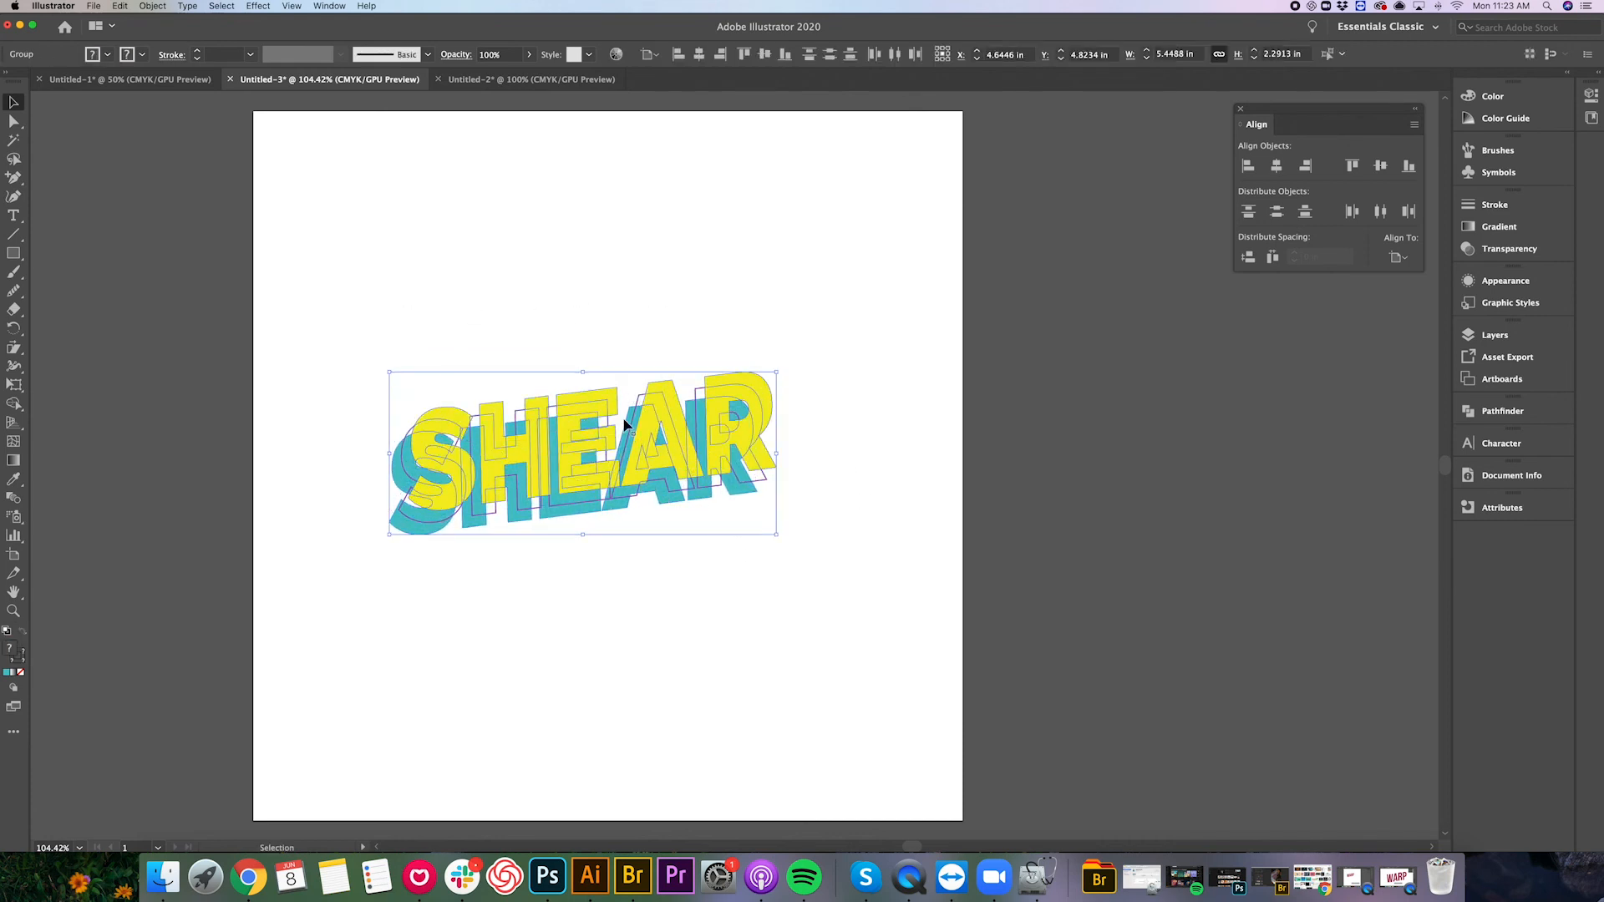
click(152, 6)
mouse_move(200, 332)
key(Return)
drag(982, 248, 950, 251)
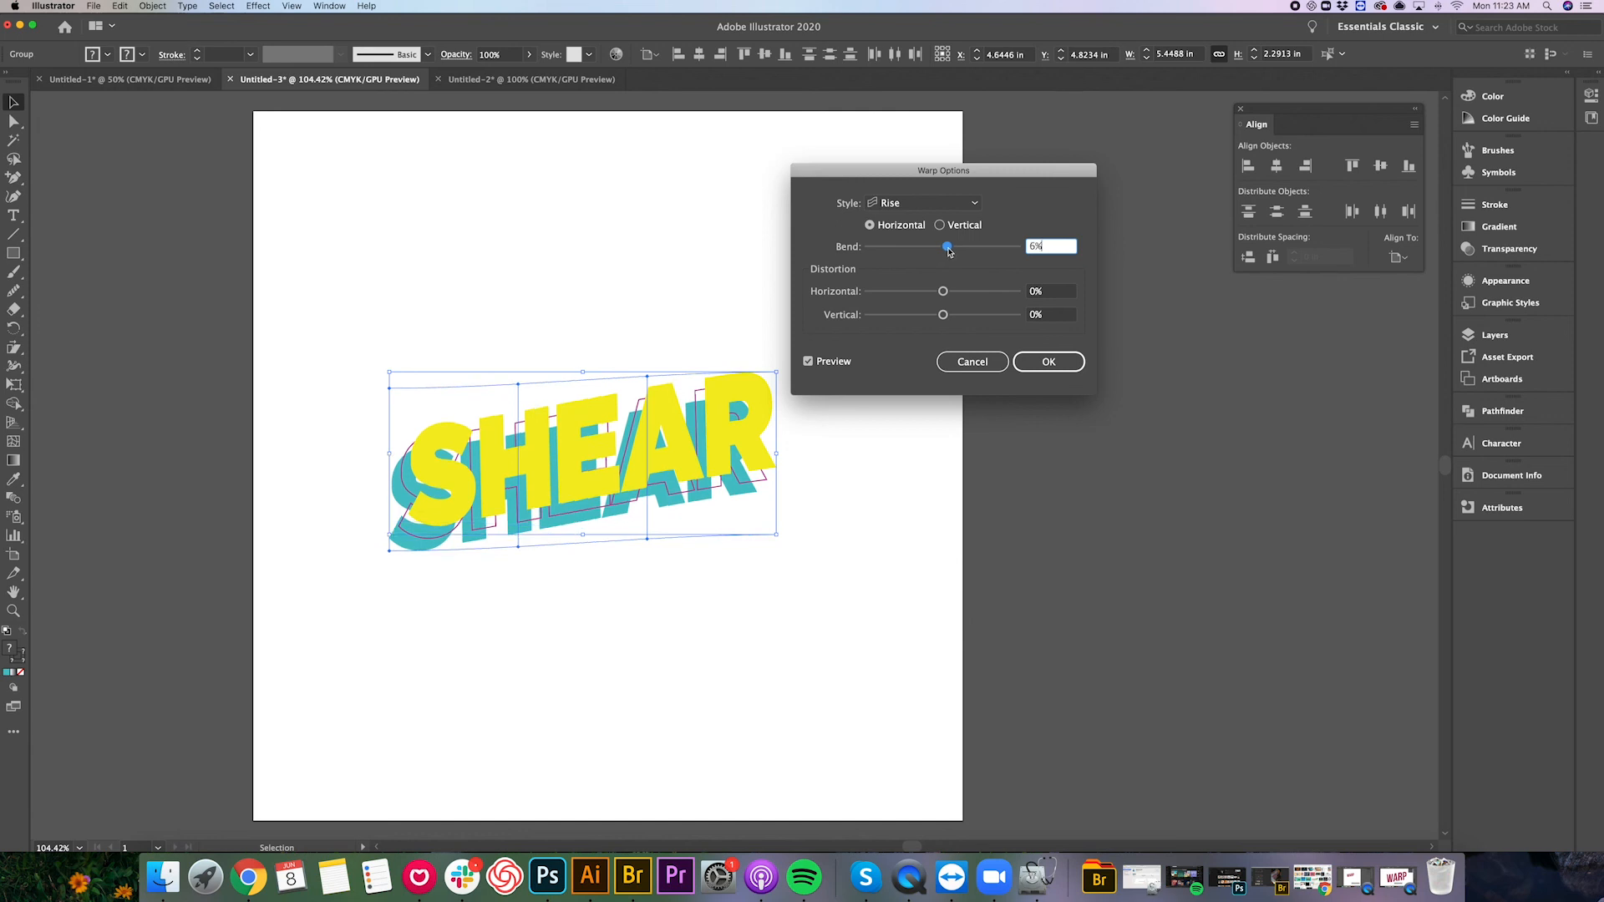
click(1049, 365)
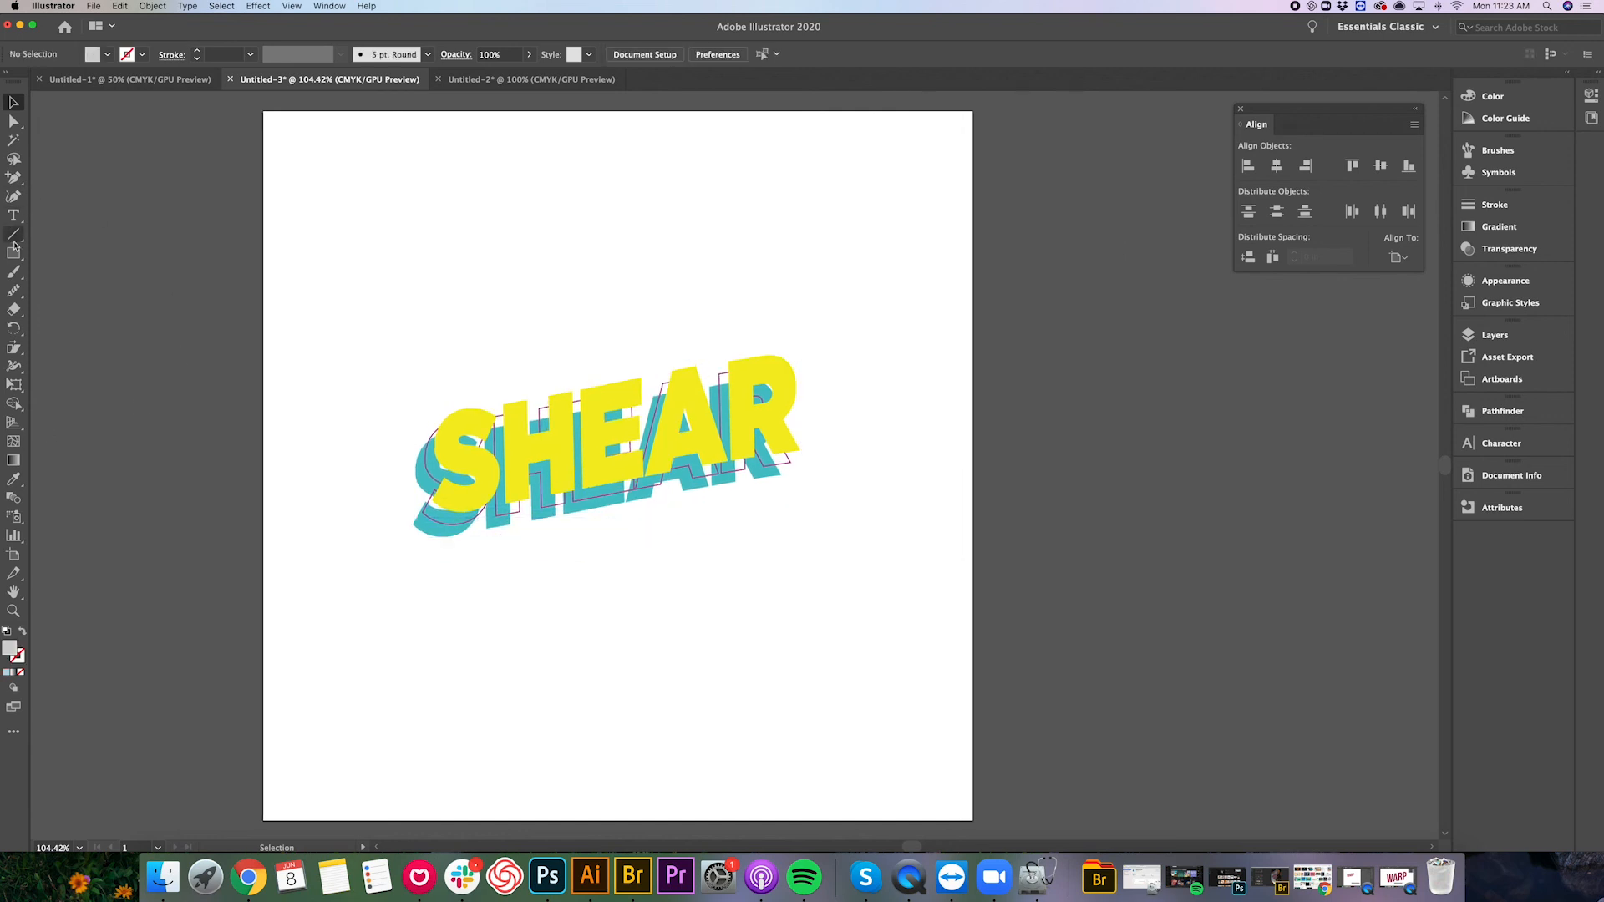
Draw a 10 × 10 in rectangle covering the whole artboard and send it to the back.
click(13, 251)
drag(263, 110, 974, 819)
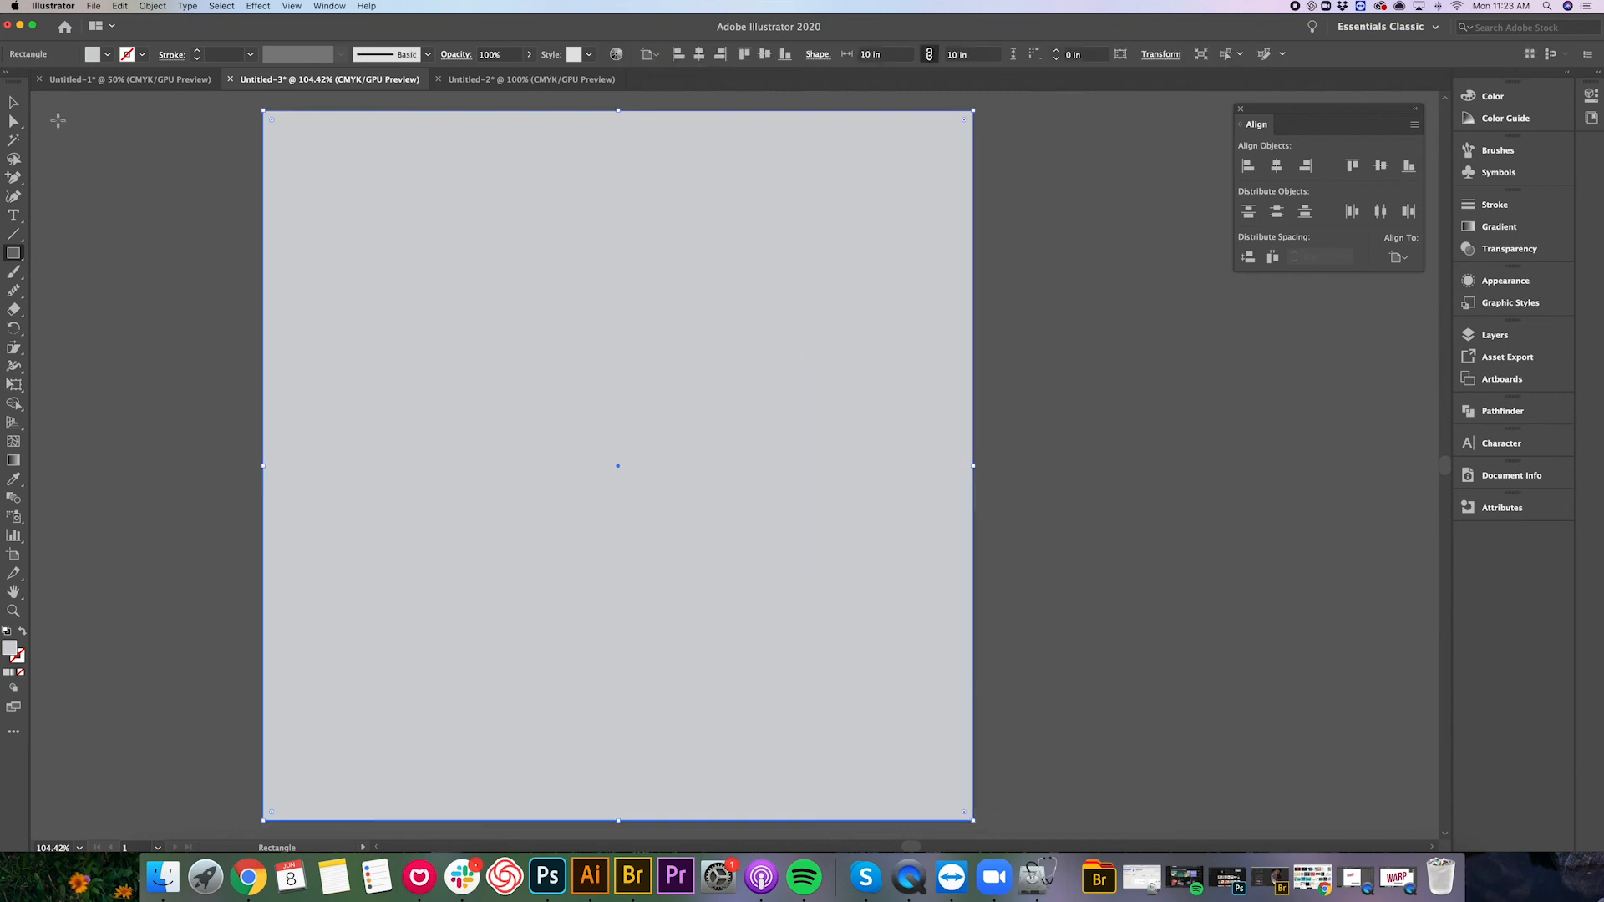
click(153, 6)
mouse_move(245, 38)
click(306, 68)
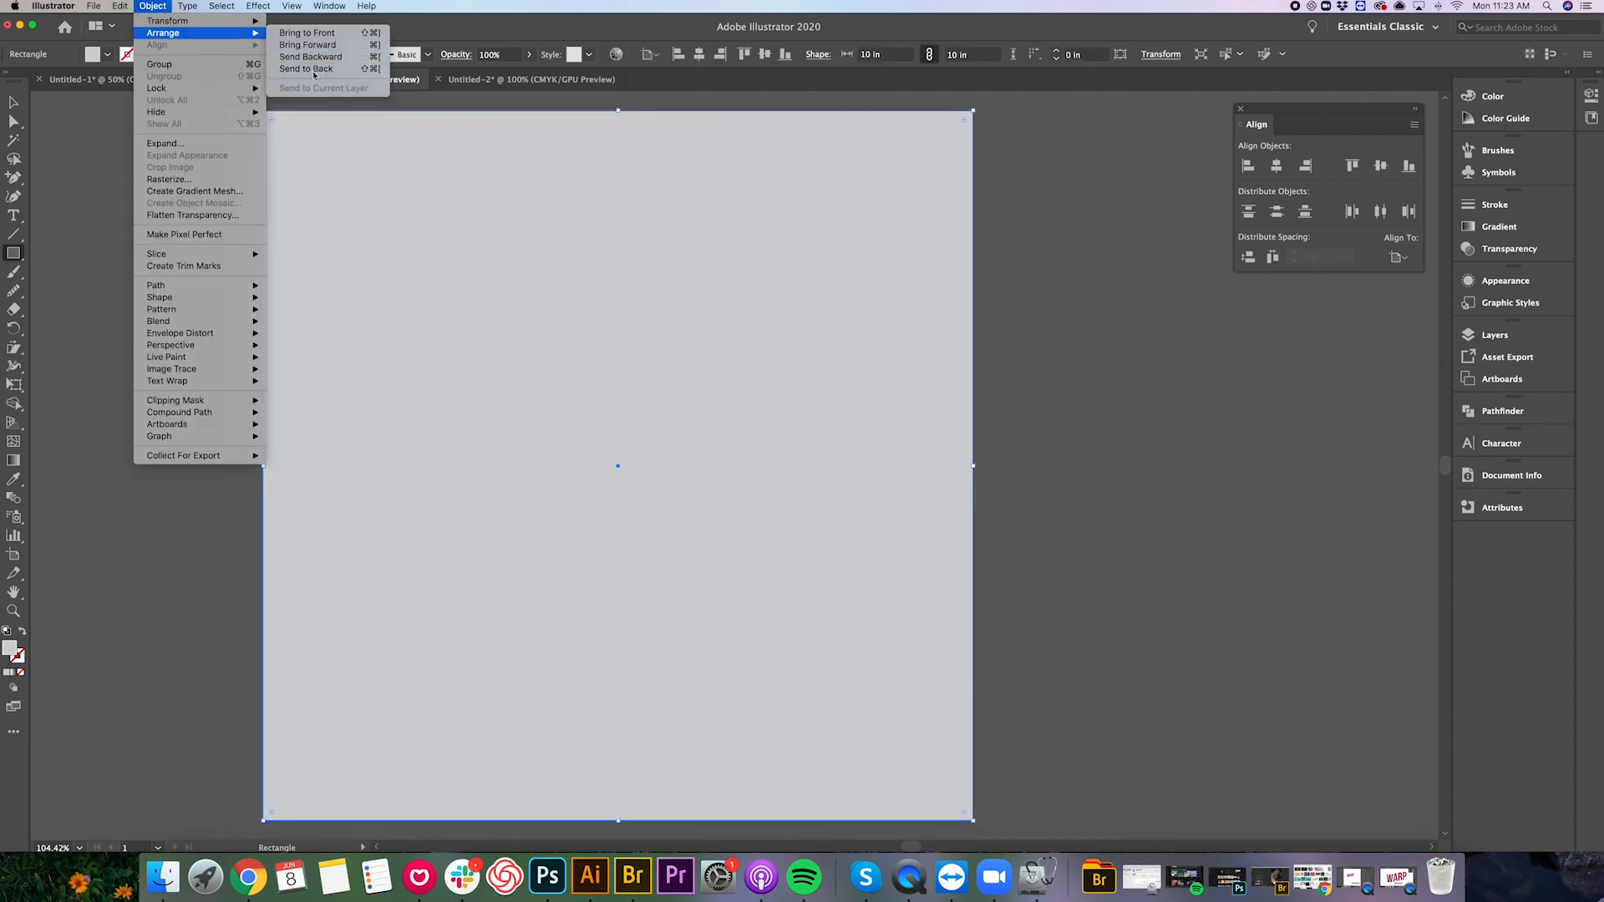
Sample the turquoise of the rear text onto the background rectangle and darken its fill to a deep teal.
click(13, 479)
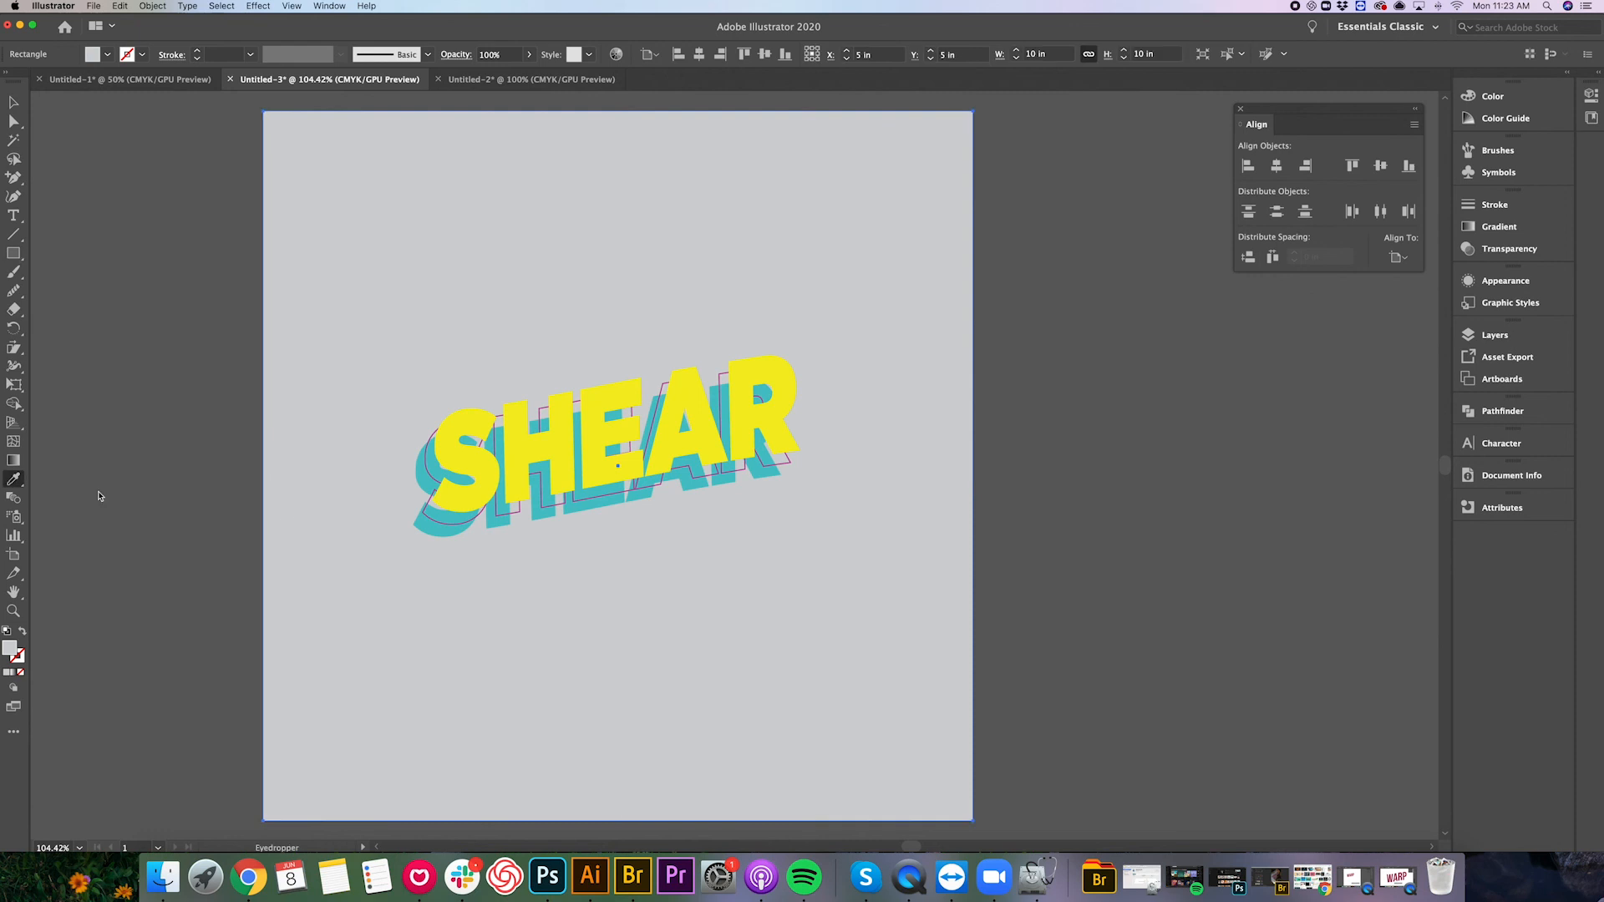
click(441, 524)
double_click(10, 650)
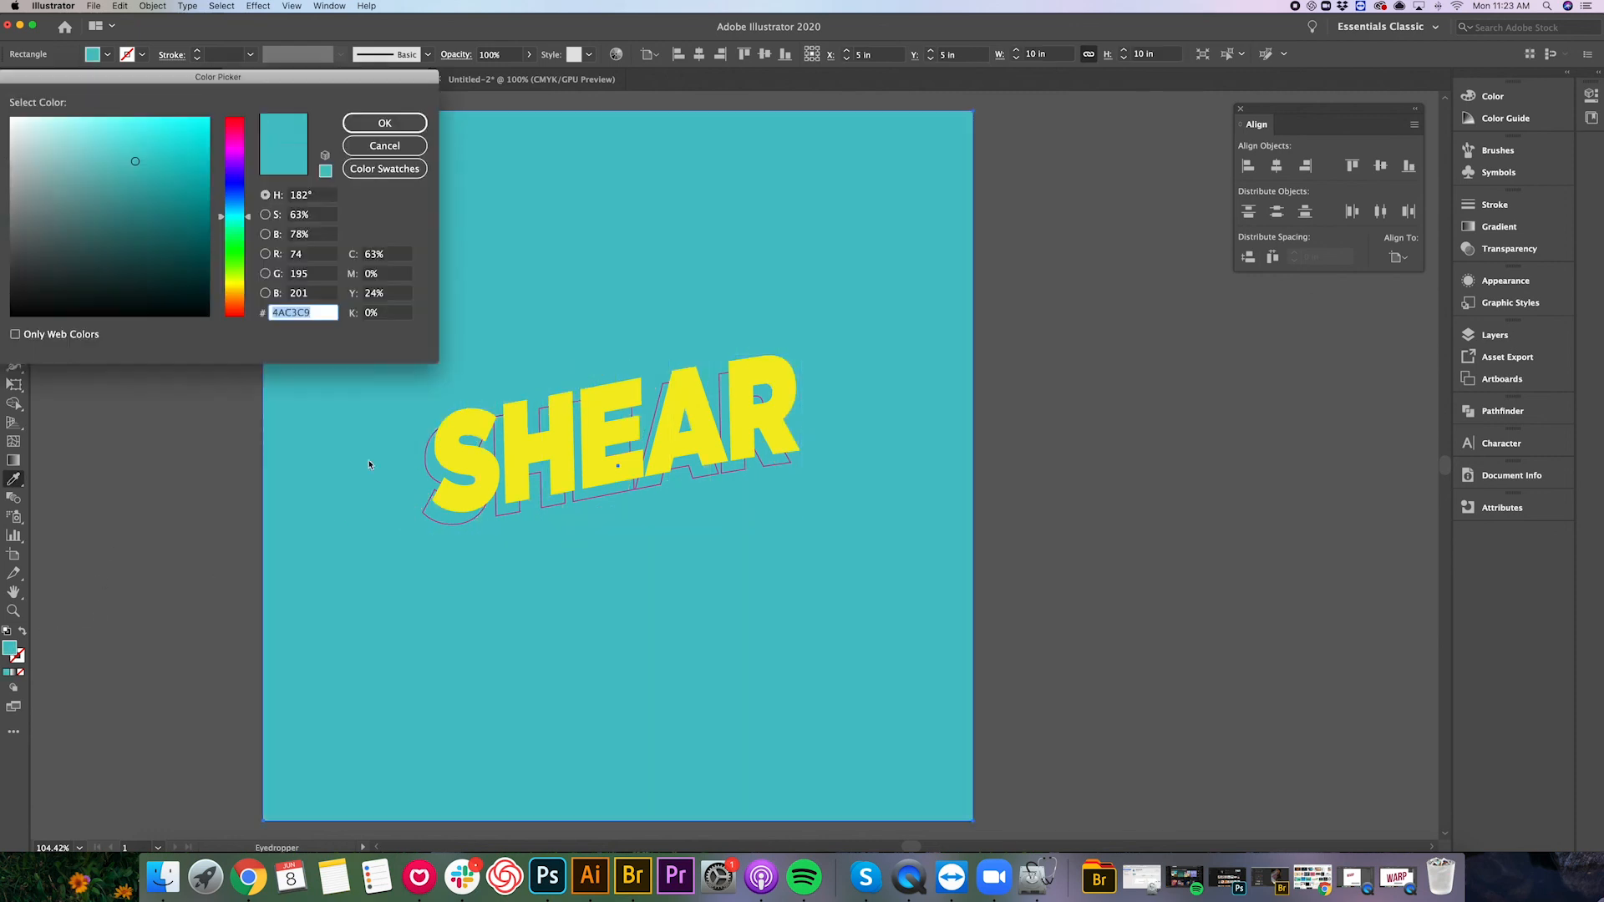
drag(169, 221, 214, 244)
click(384, 123)
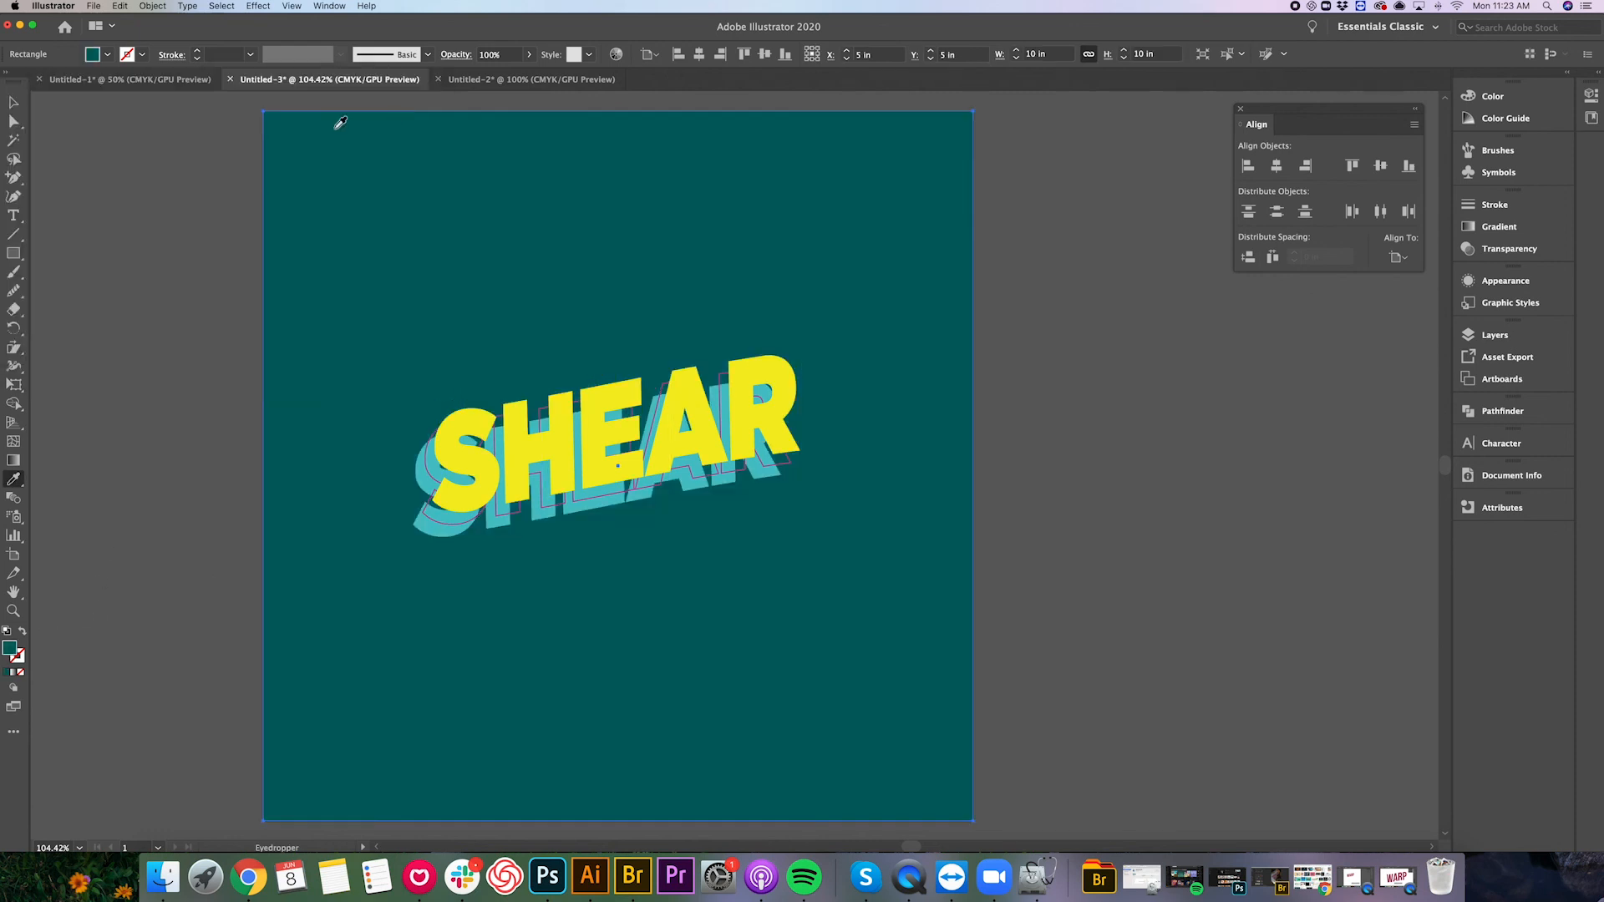
click(13, 103)
click(136, 161)
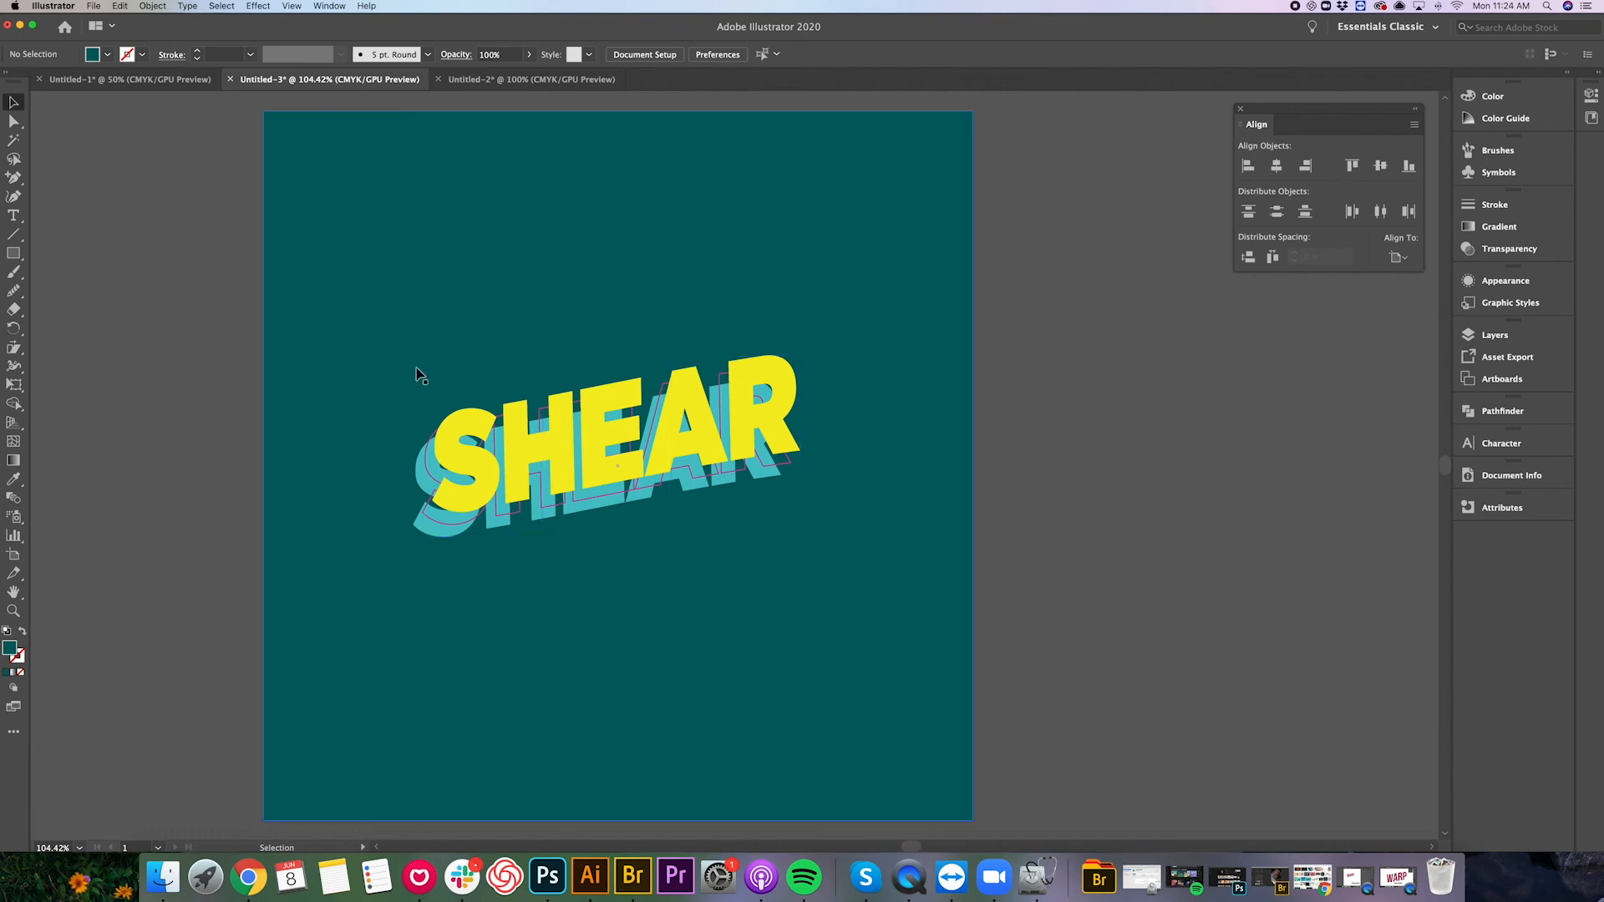
Review the finished banner, WARP styles and SHEAR designs across the three open documents.
click(521, 79)
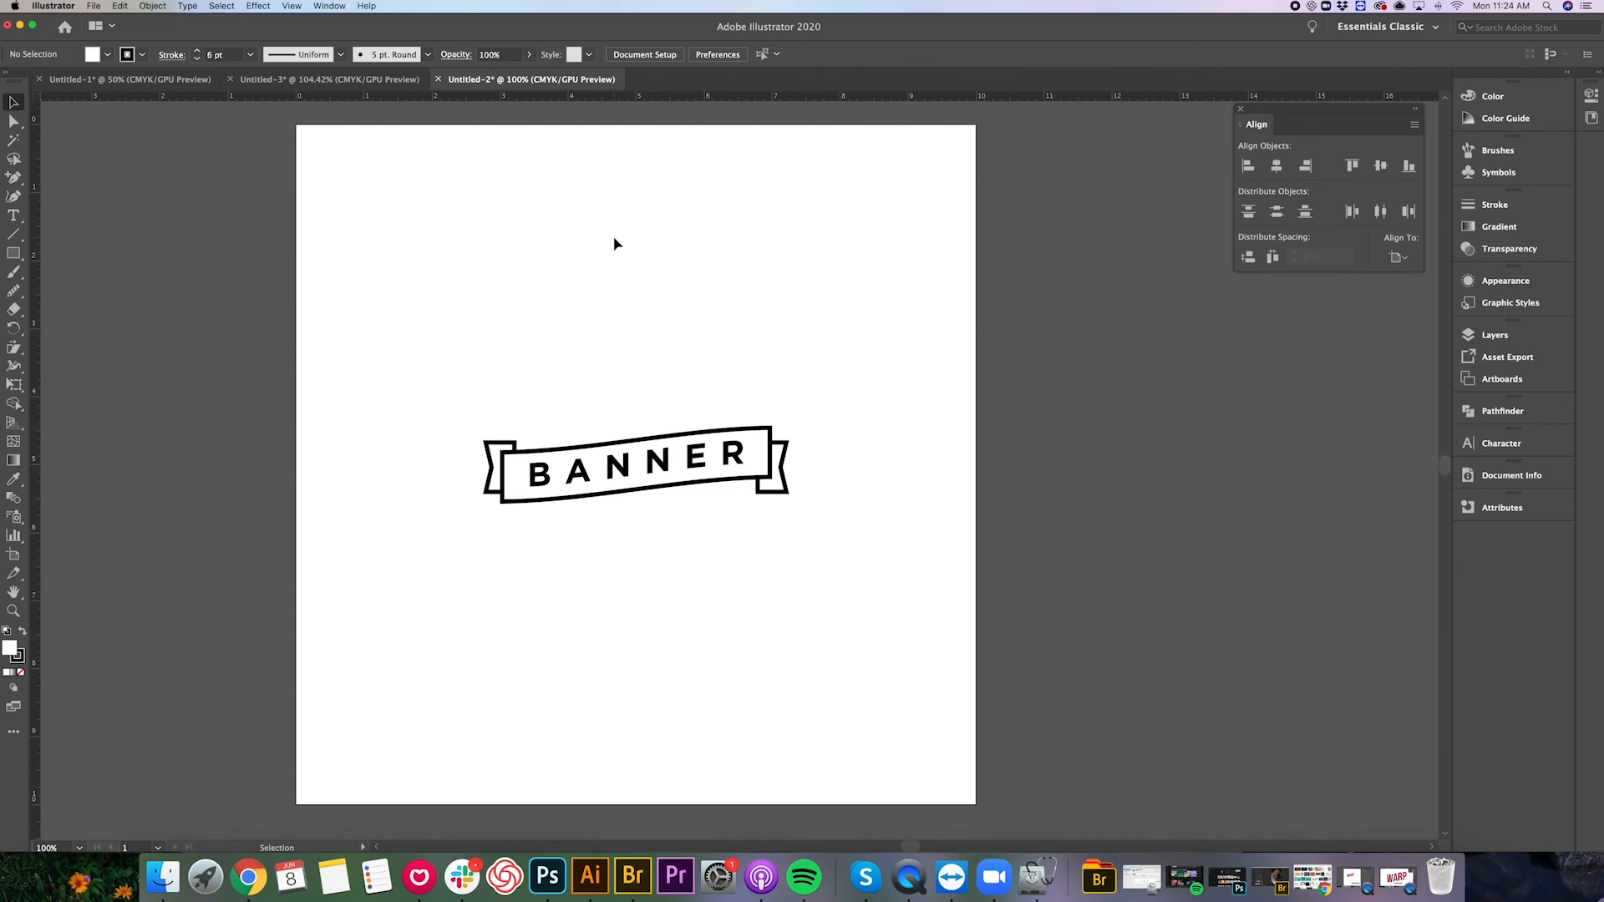
click(160, 81)
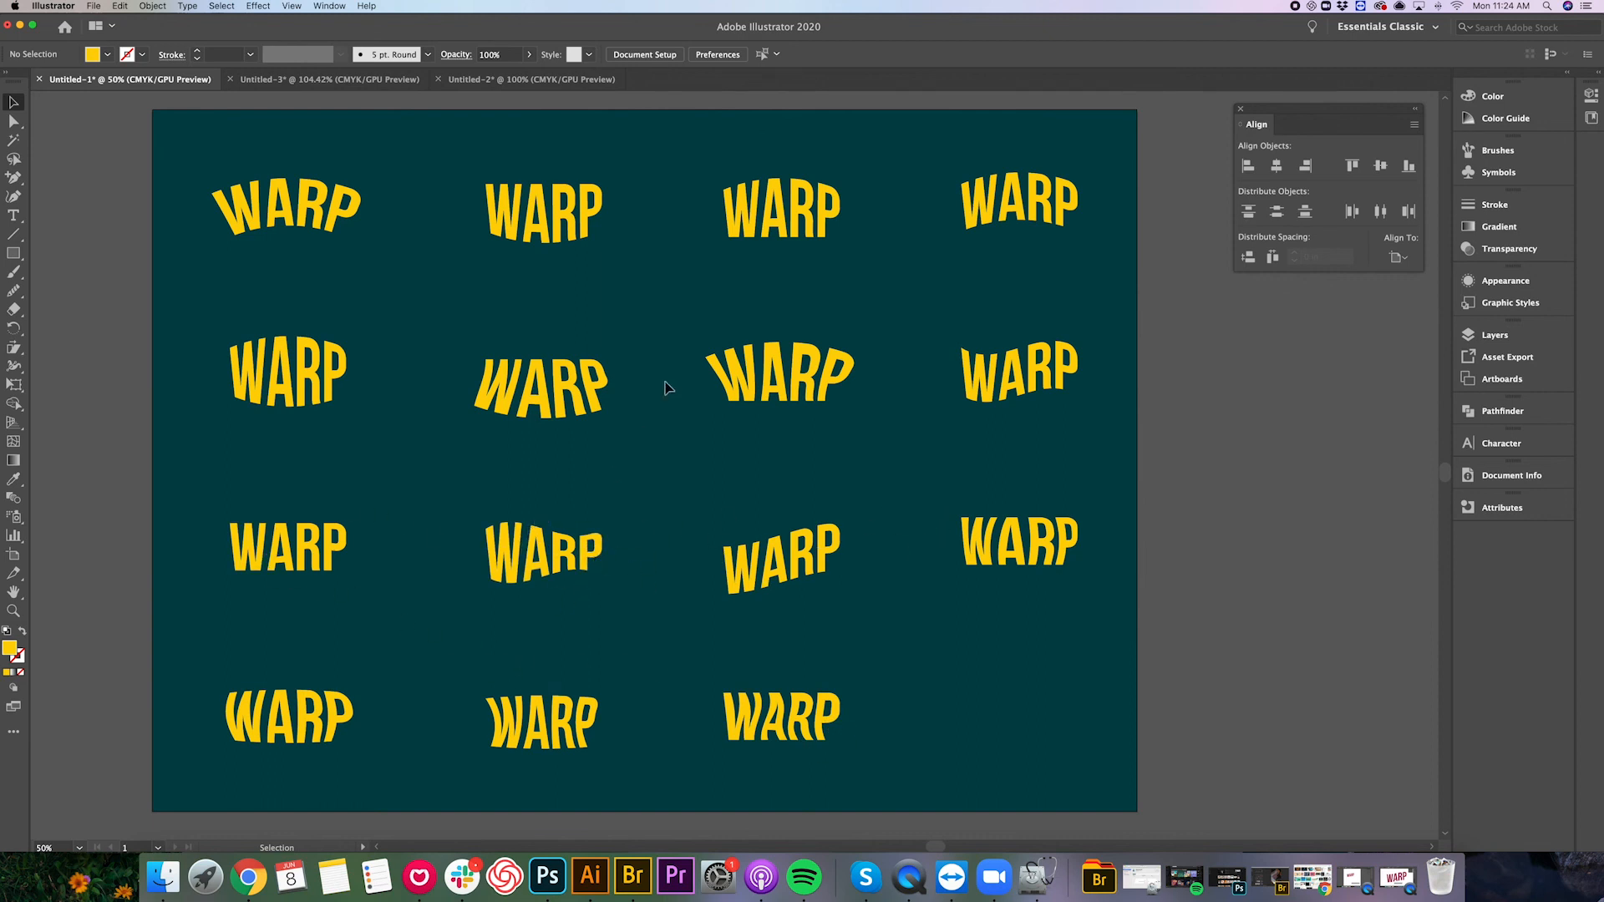
click(393, 79)
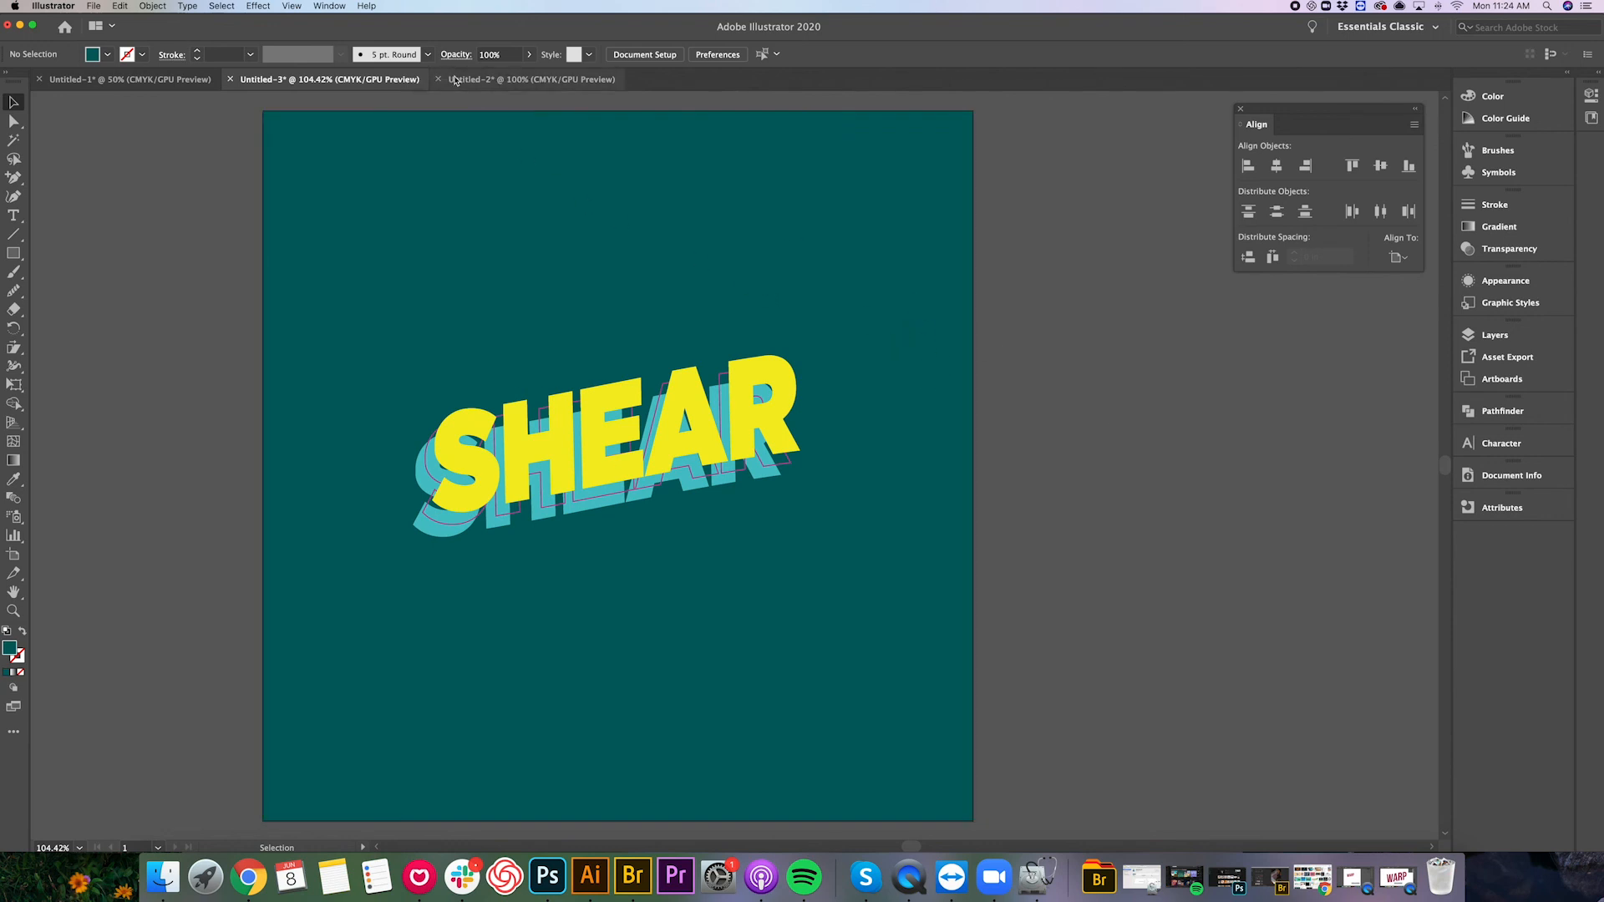
click(517, 79)
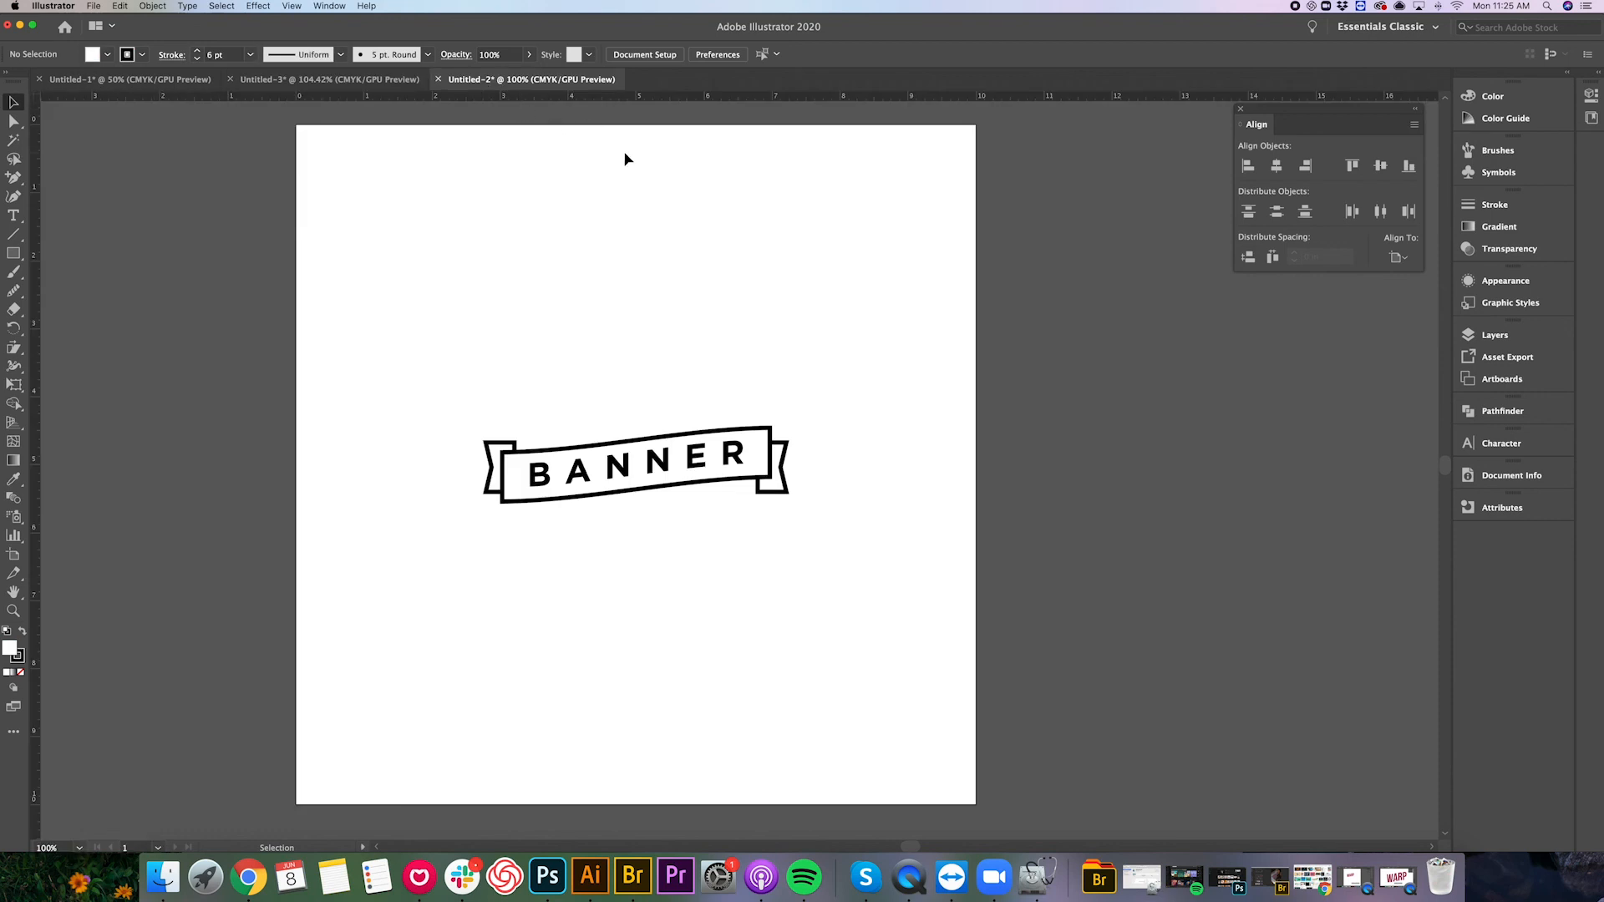
click(409, 82)
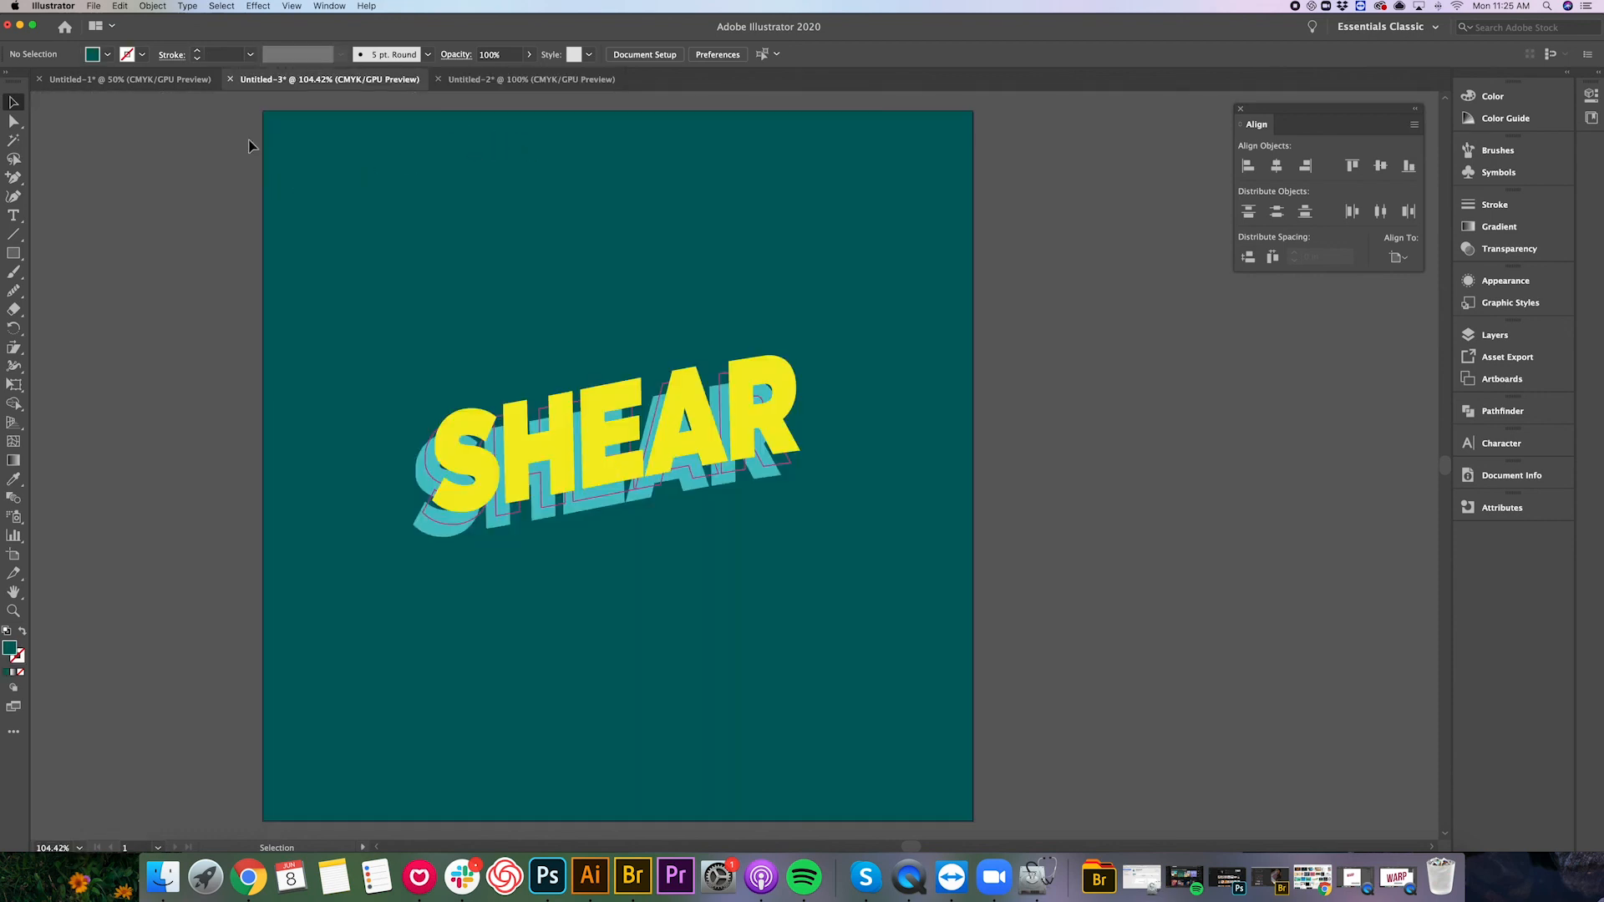